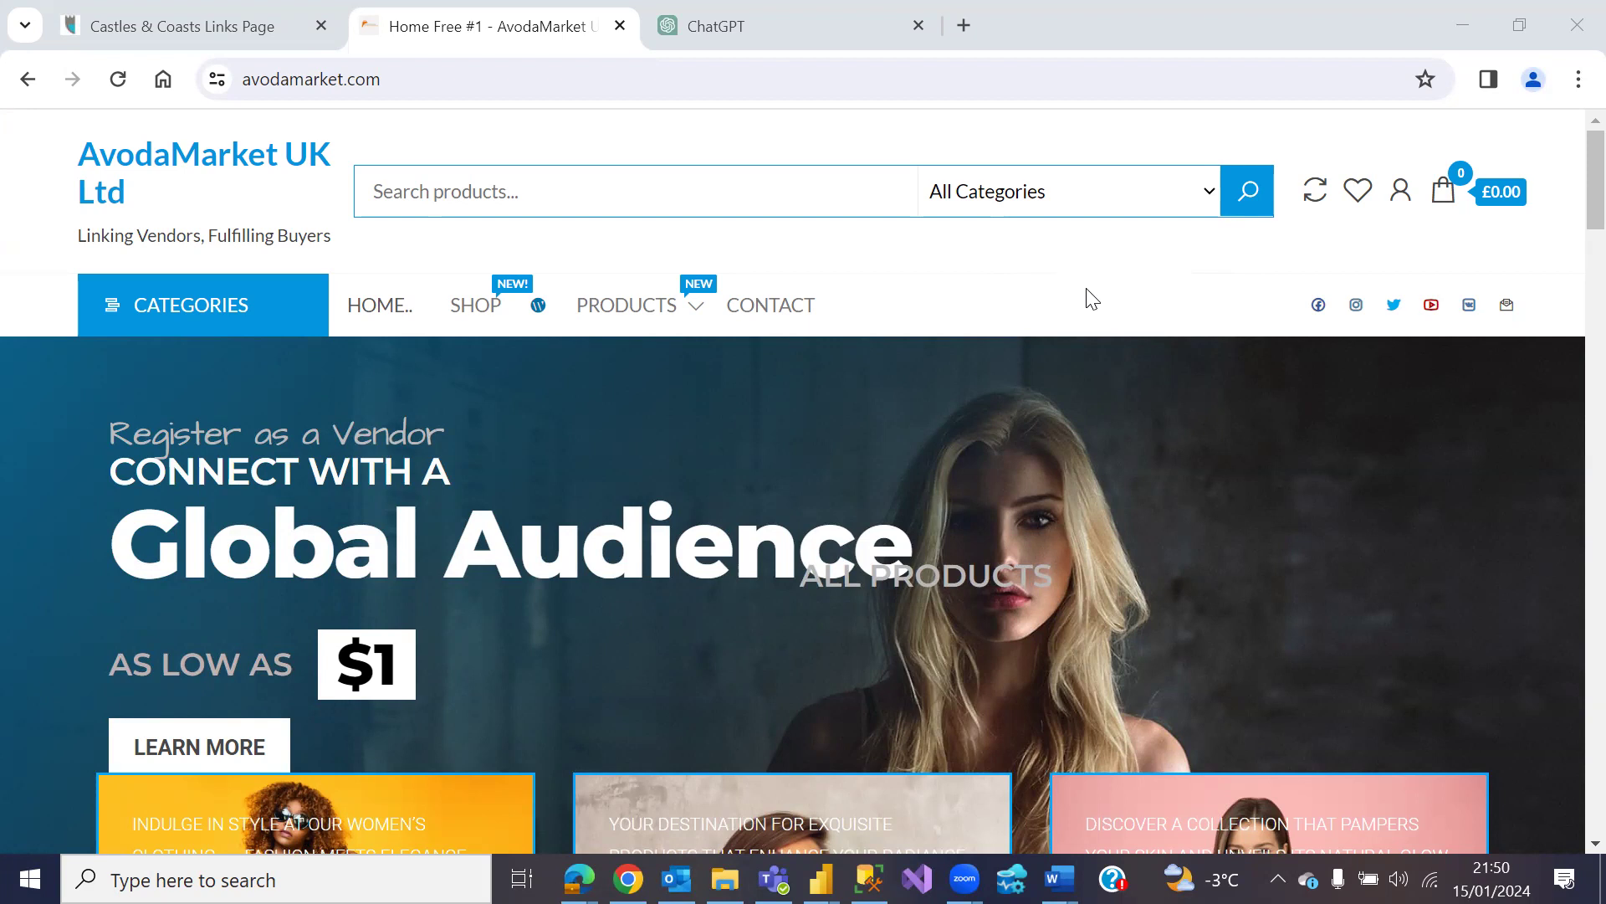
# Step: Go from My account to the Become a Vendor registration form and select the Username field
pyautogui.click(1397, 199)
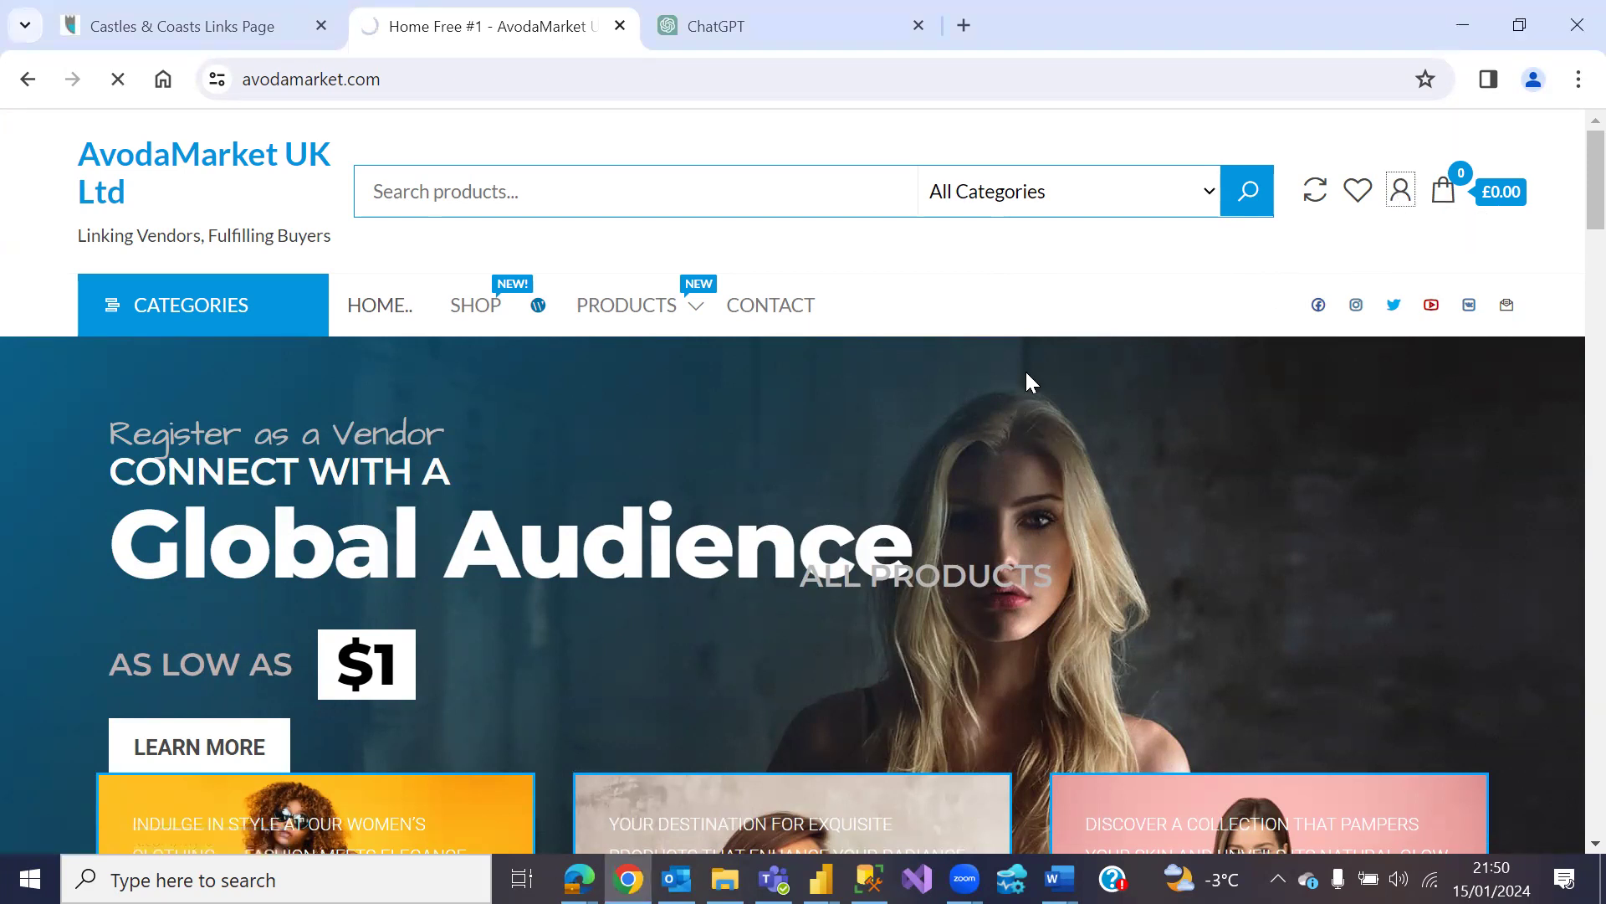
pyautogui.scroll(-3, 1029, 373)
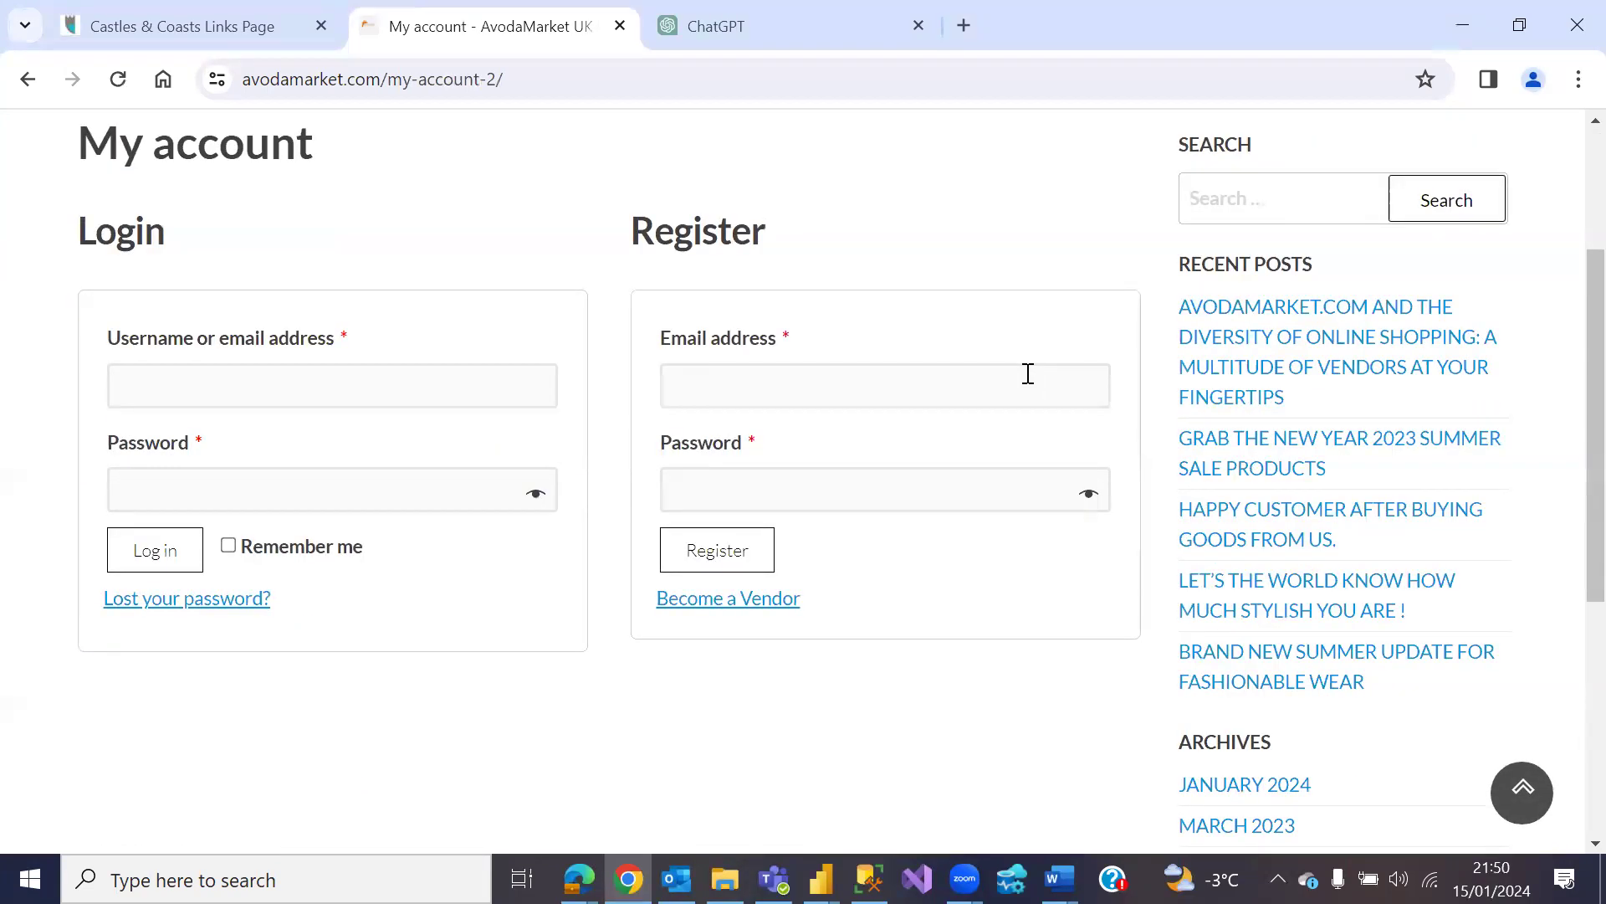
pyautogui.click(725, 601)
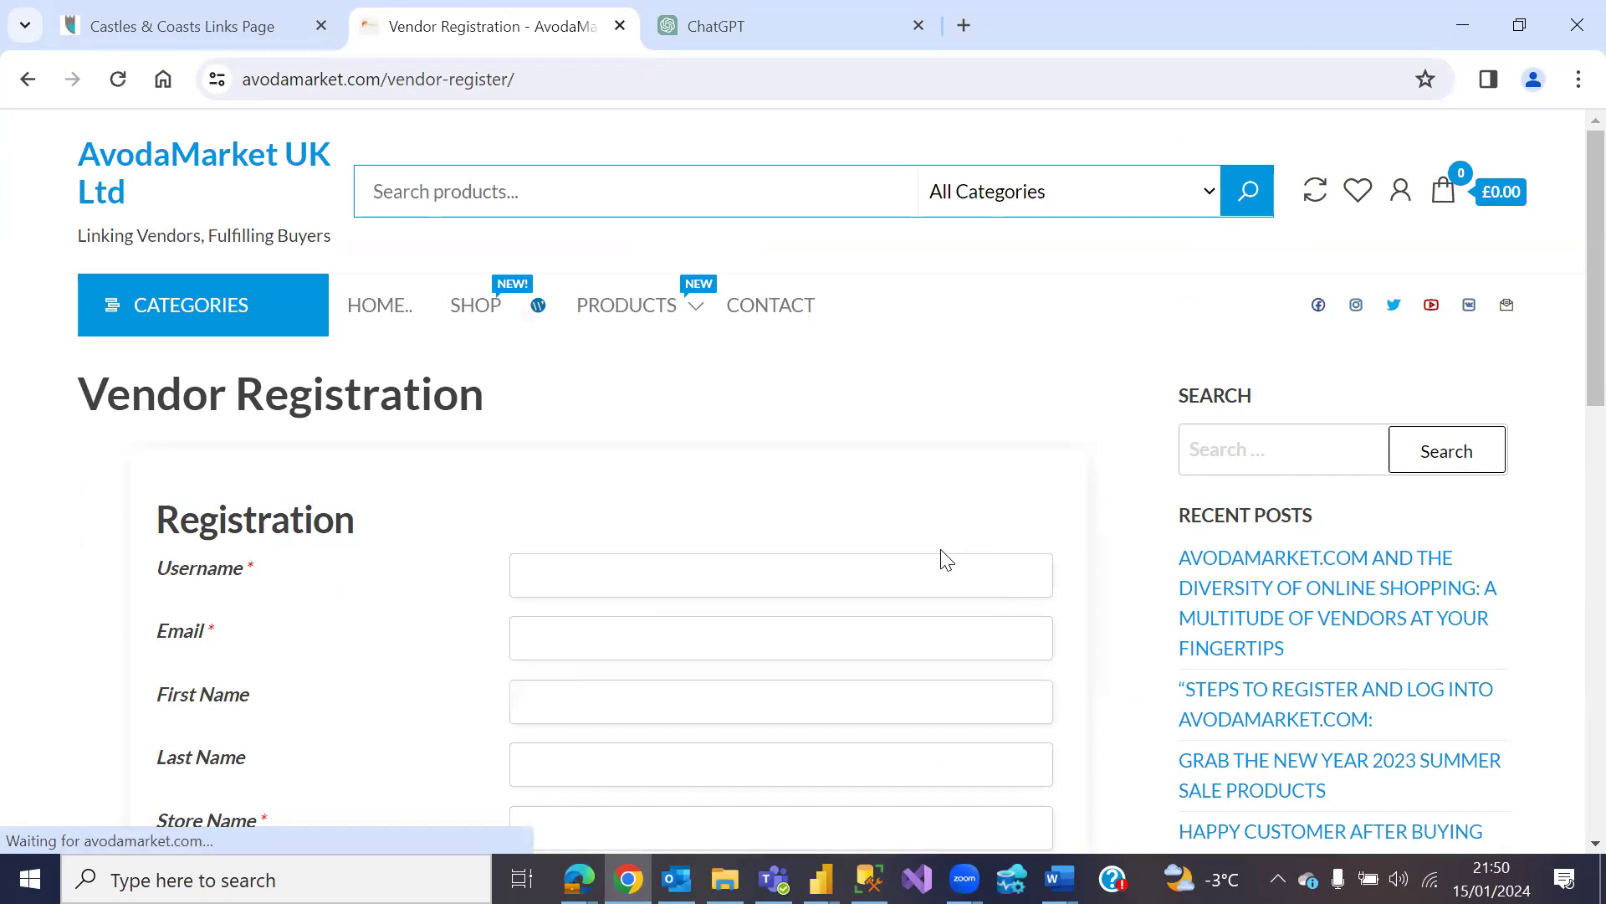
pyautogui.scroll(-3, 938, 544)
pyautogui.click(729, 326)
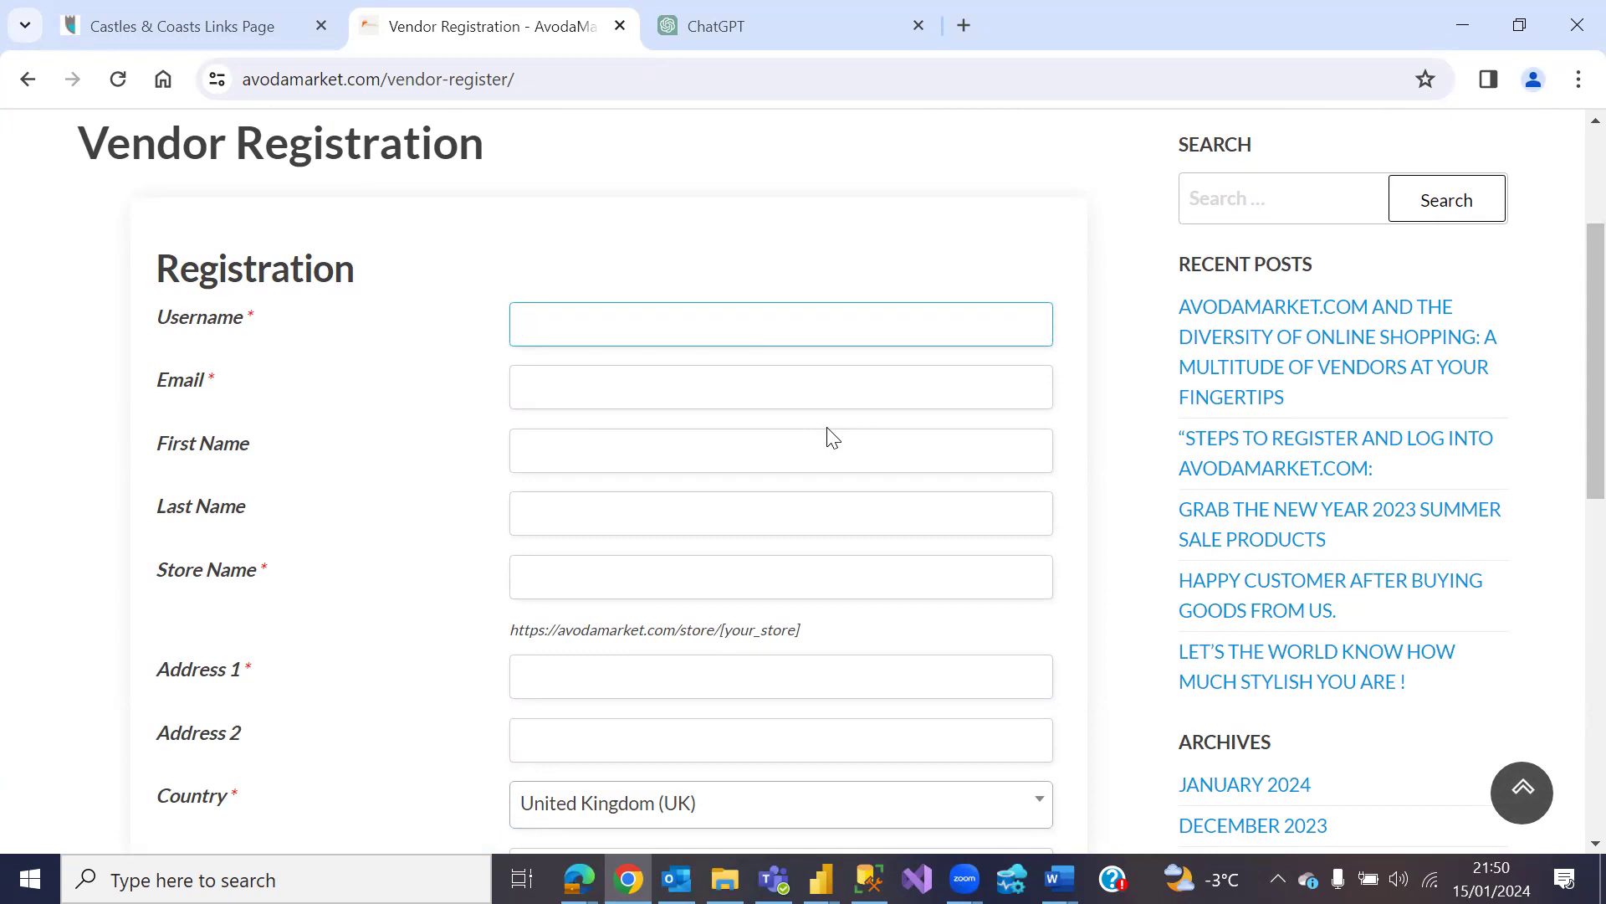
# Step: Enter the vendor's username and email address on the registration form
pyautogui.click(839, 393)
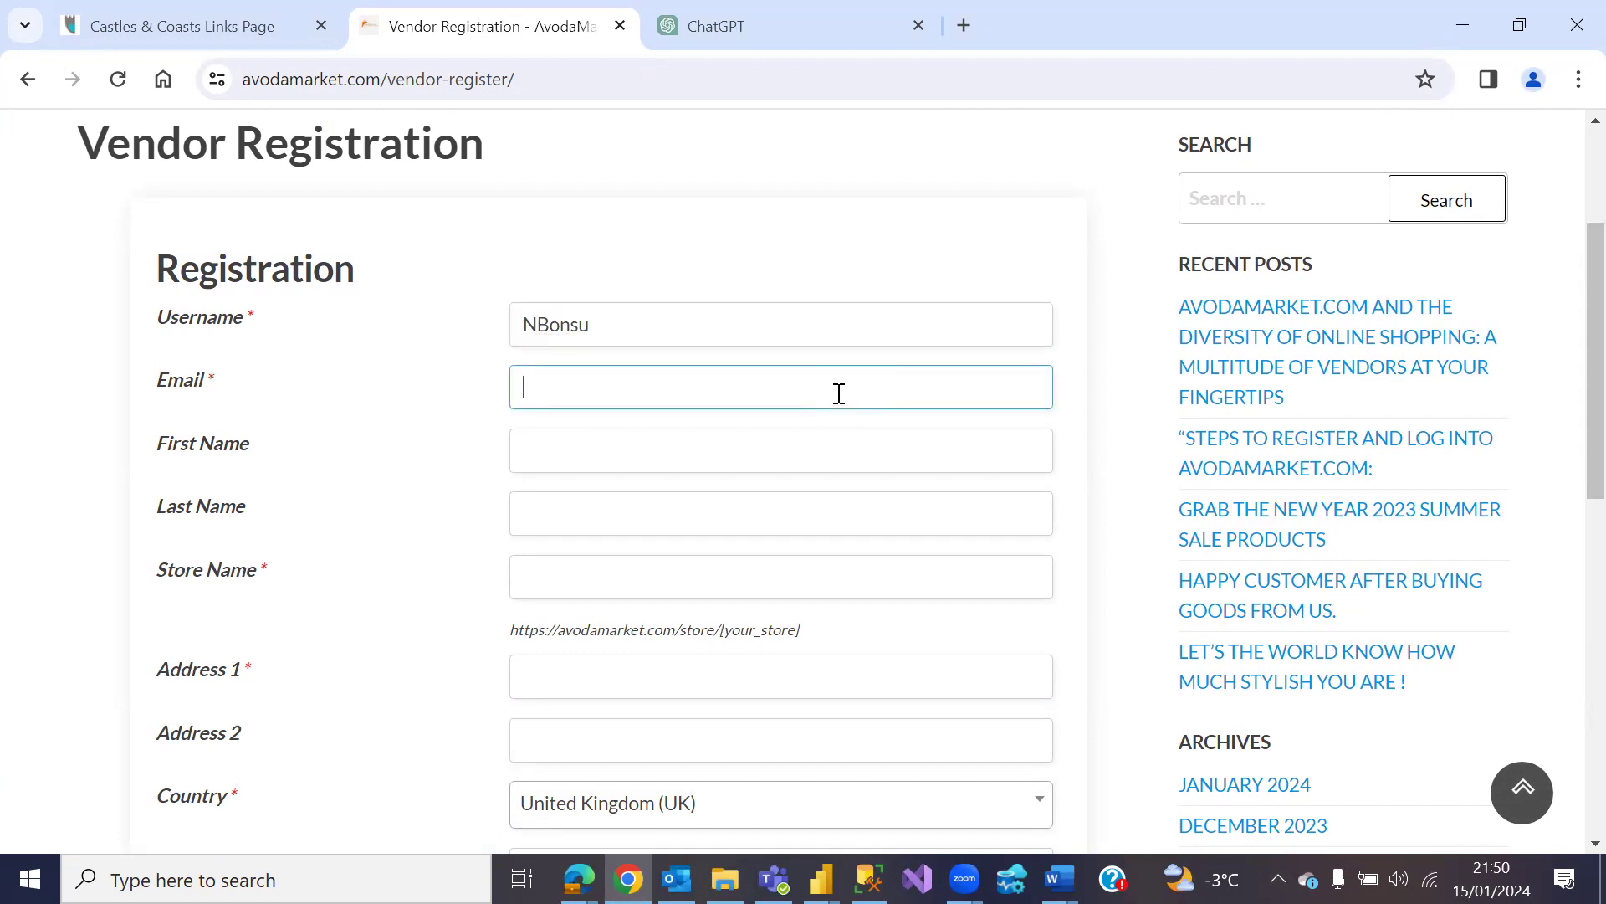
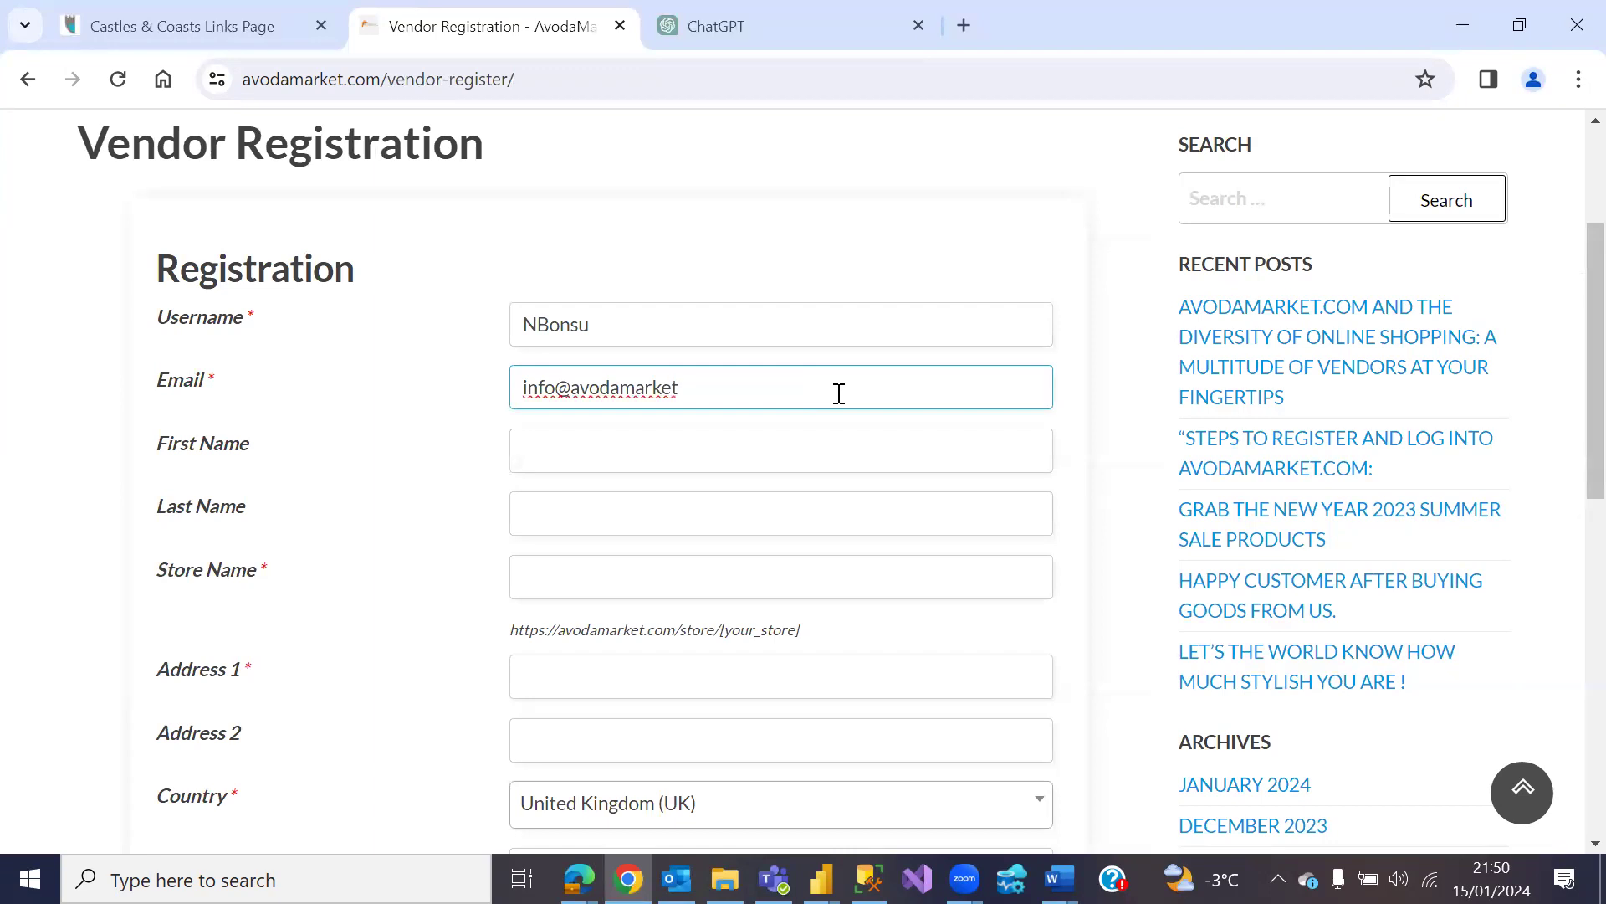
# Step: Enter the vendor's first and last name and a store name confirmed as Available
pyautogui.click(829, 441)
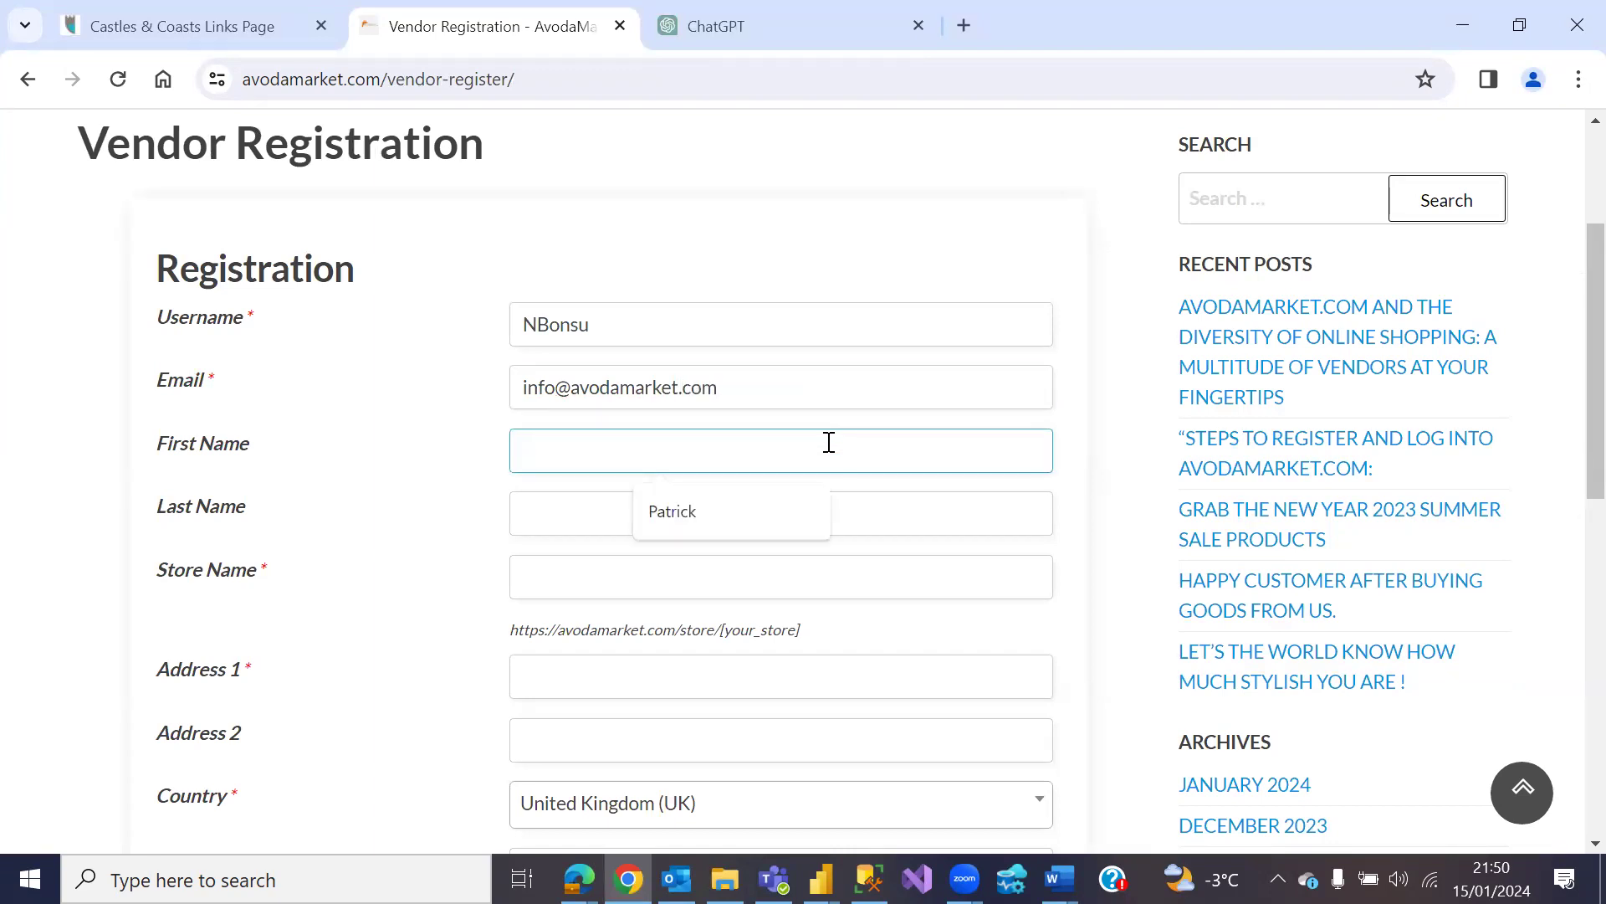
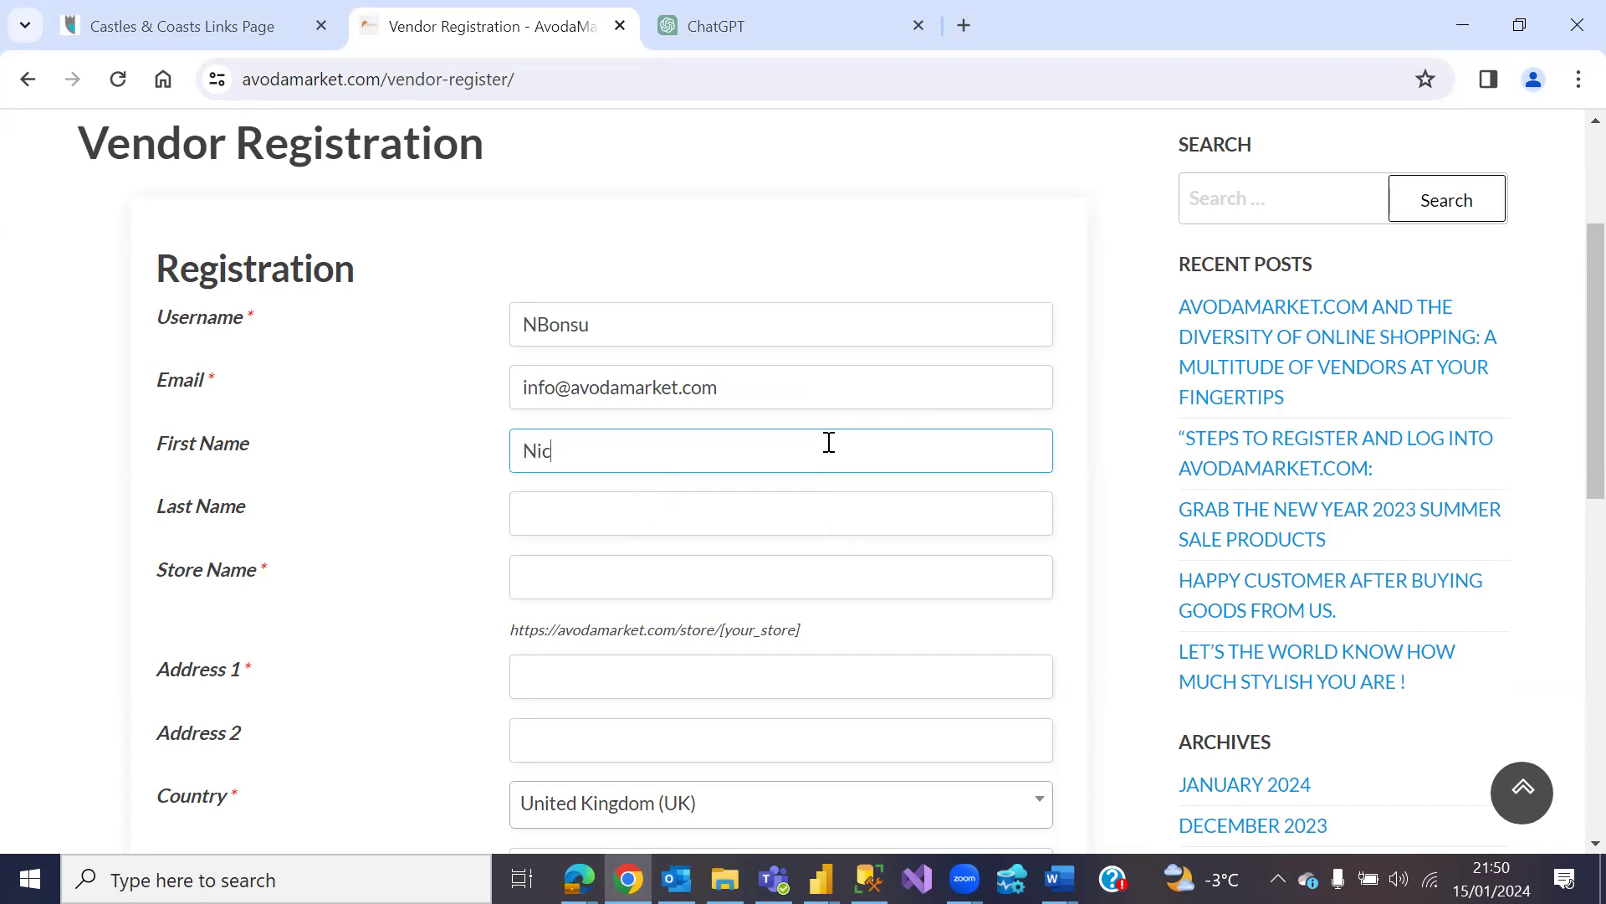
pyautogui.click(777, 526)
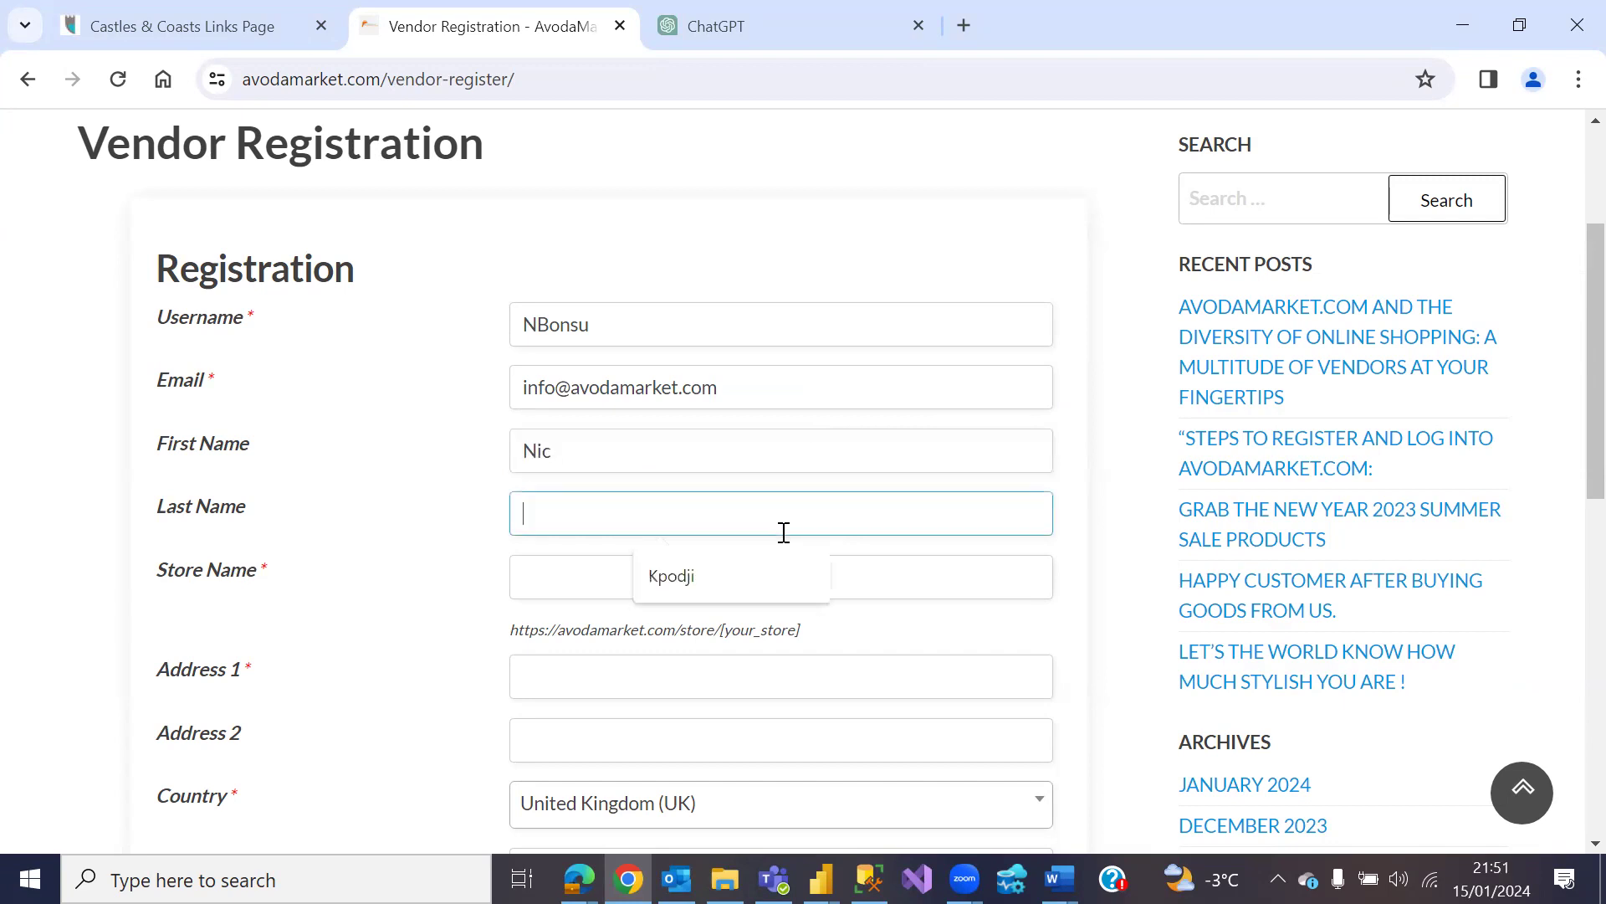
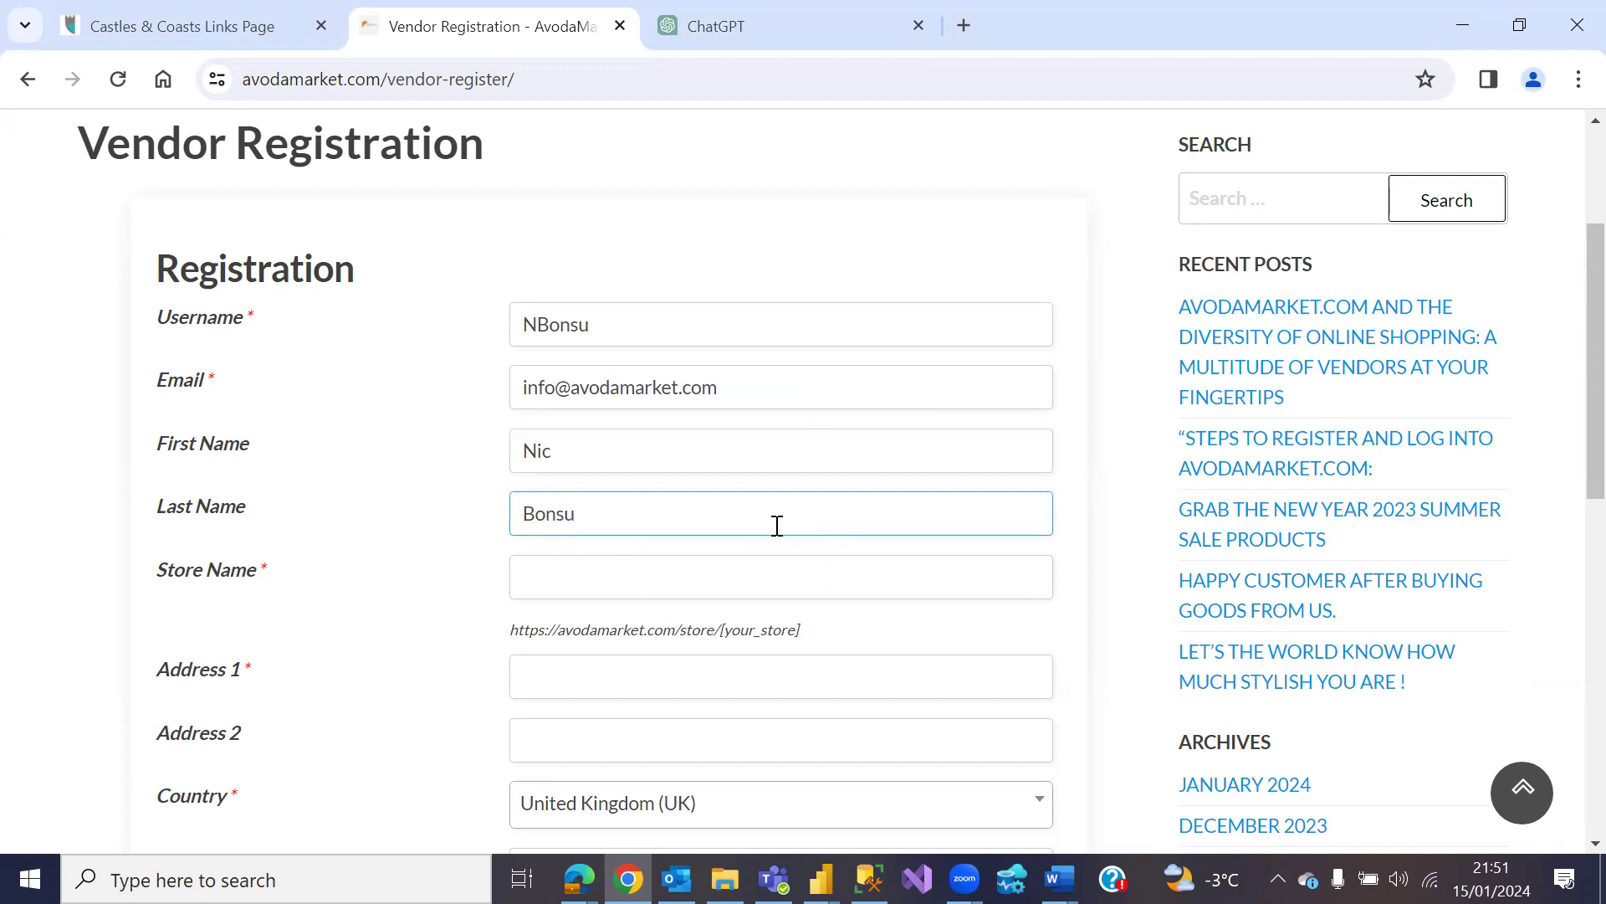
pyautogui.click(779, 577)
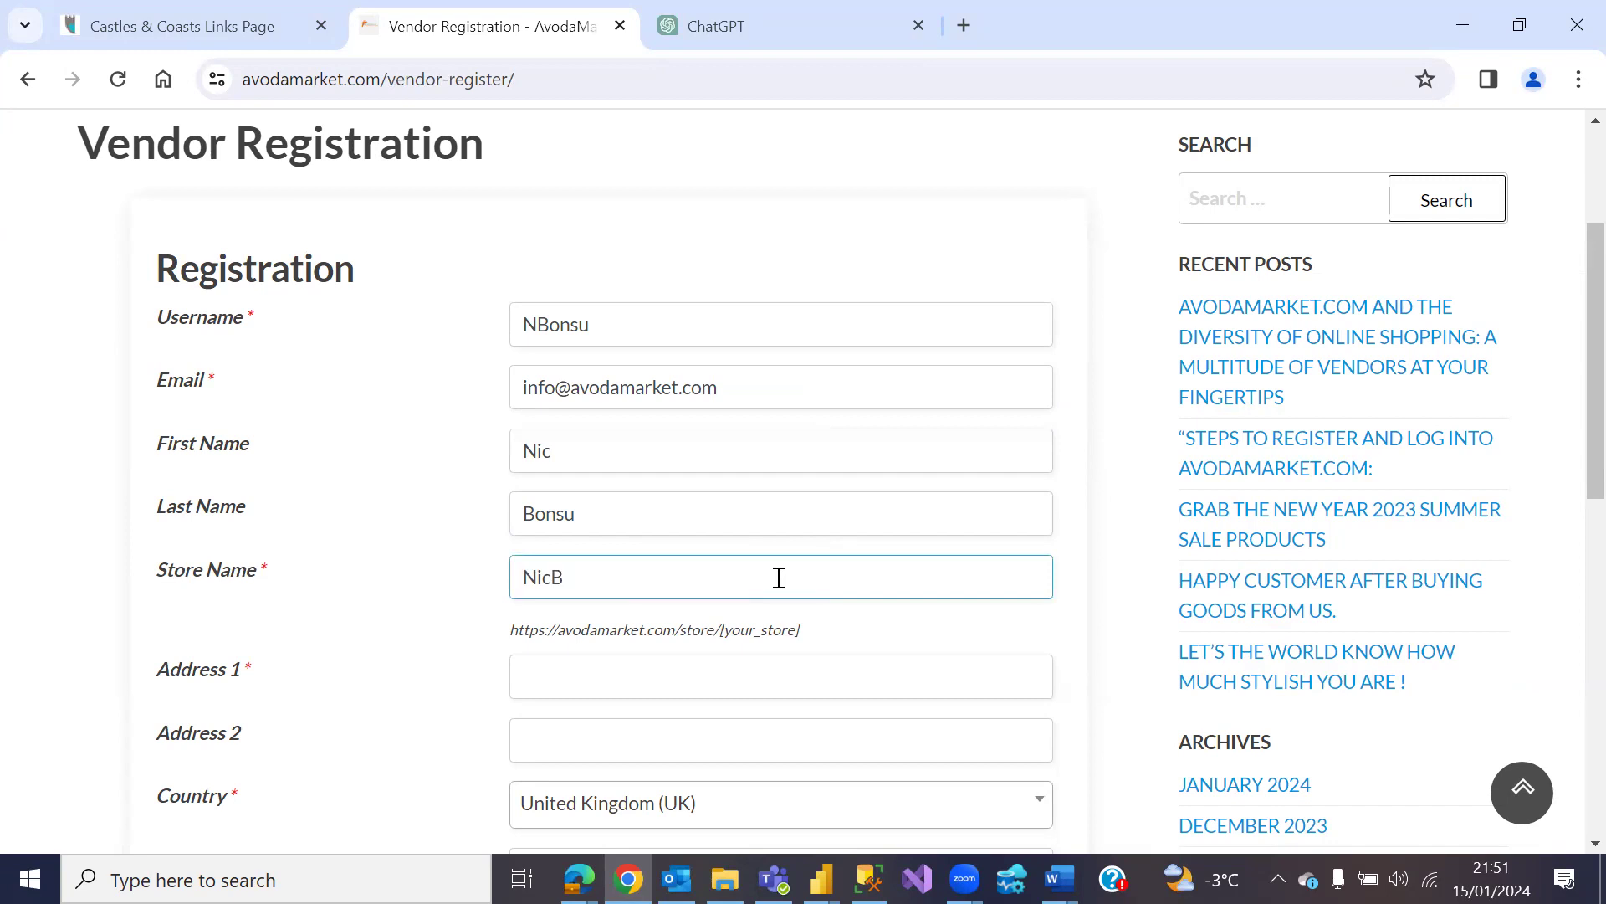
pyautogui.click(883, 637)
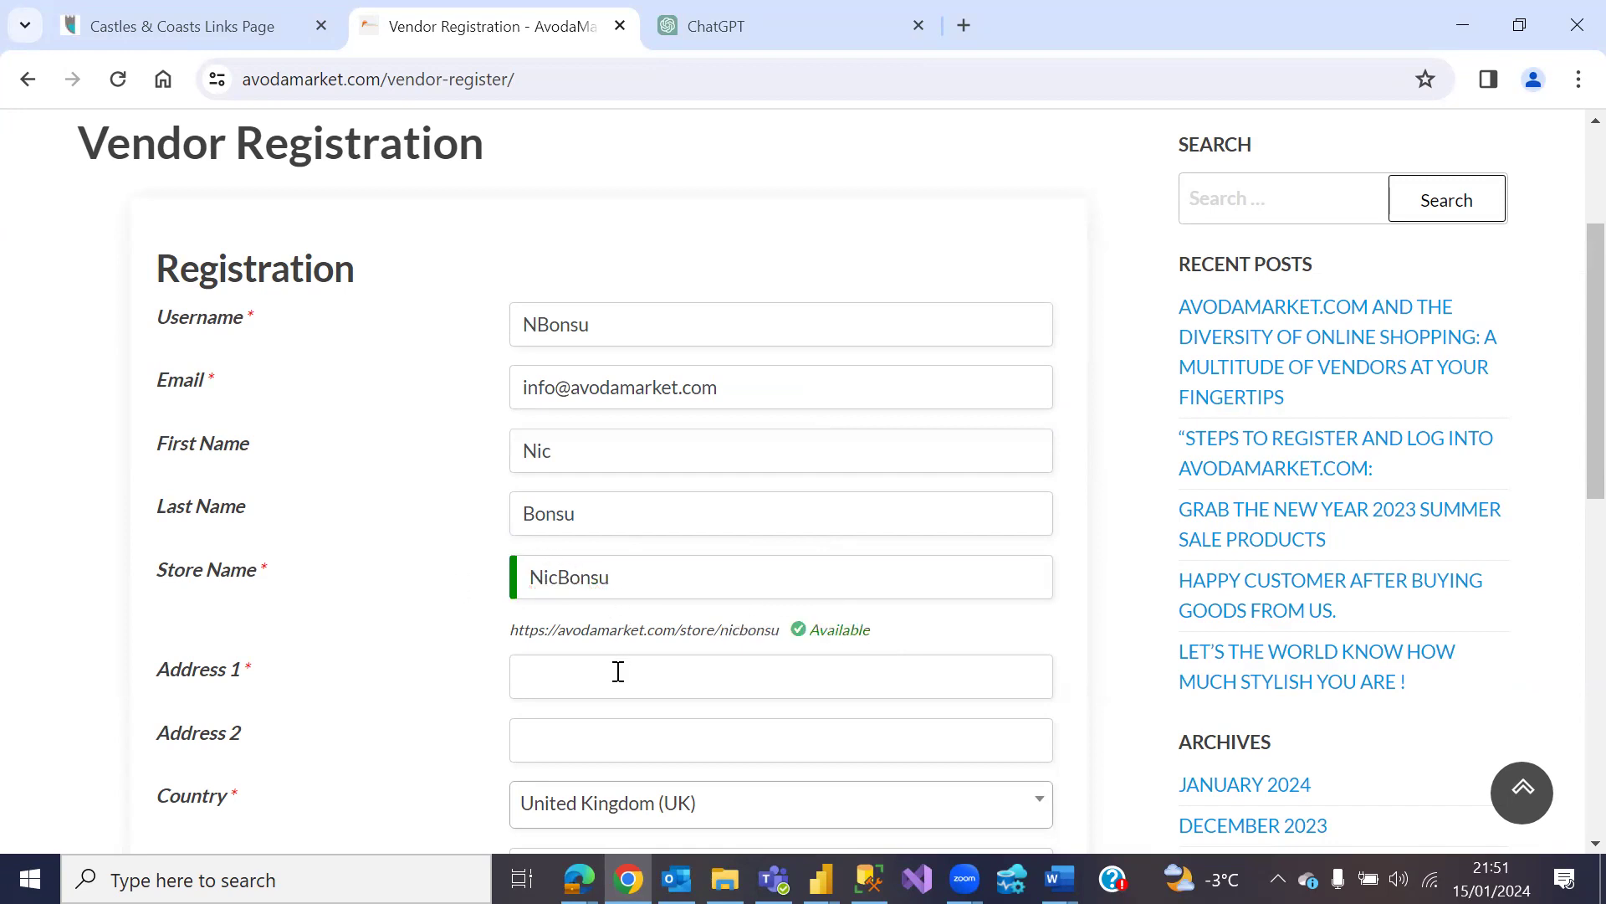
pyautogui.click(660, 679)
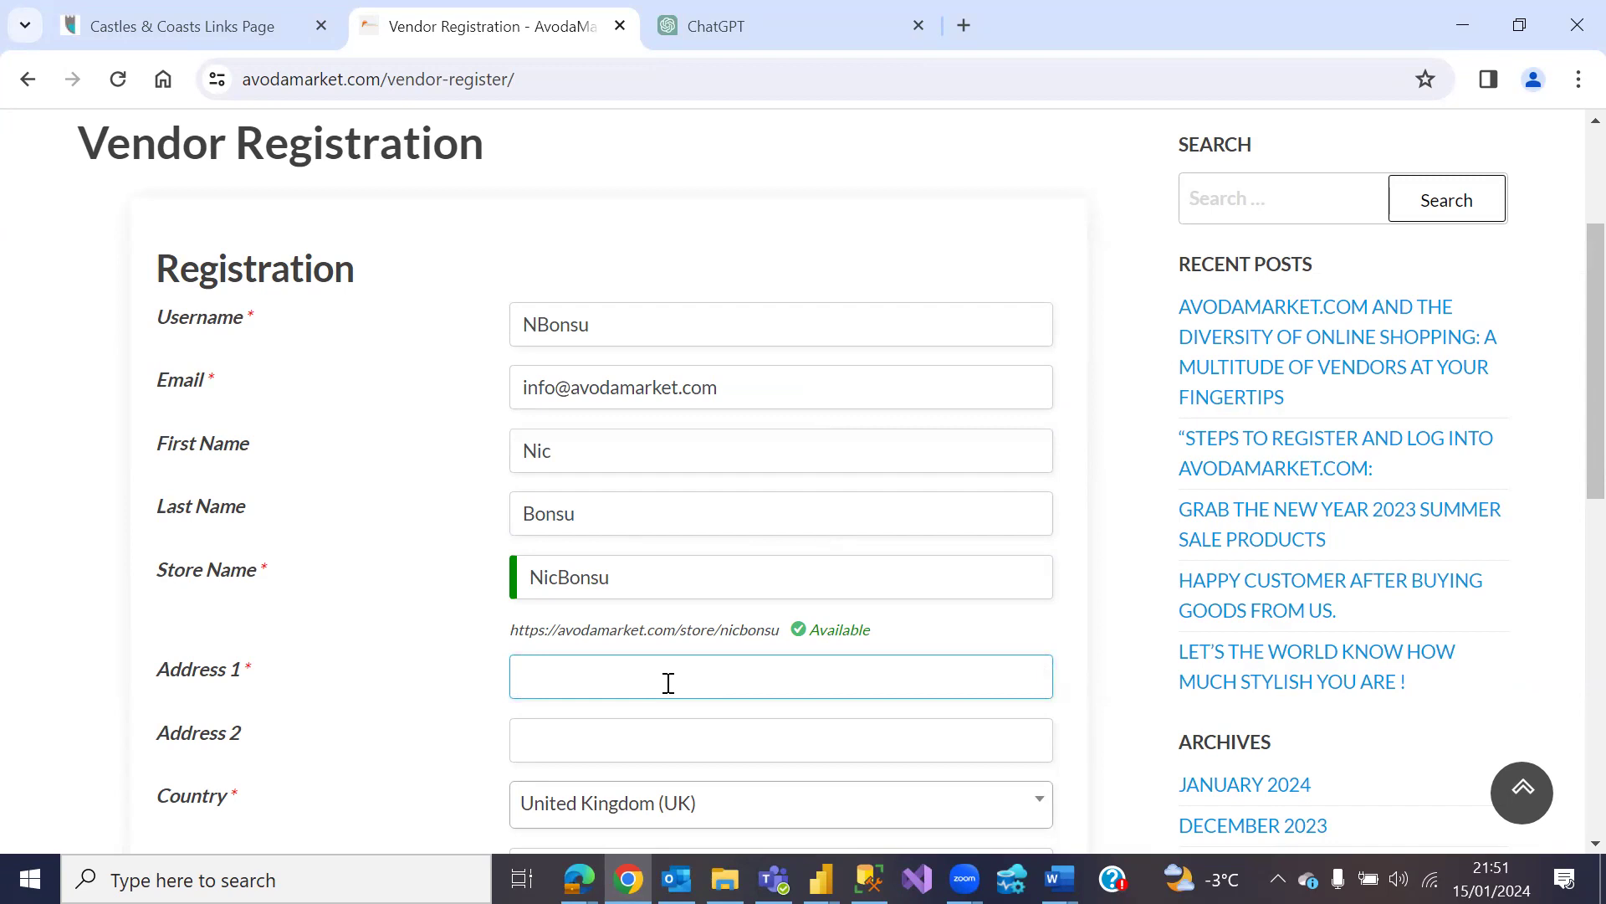
pyautogui.scroll(-1, 669, 682)
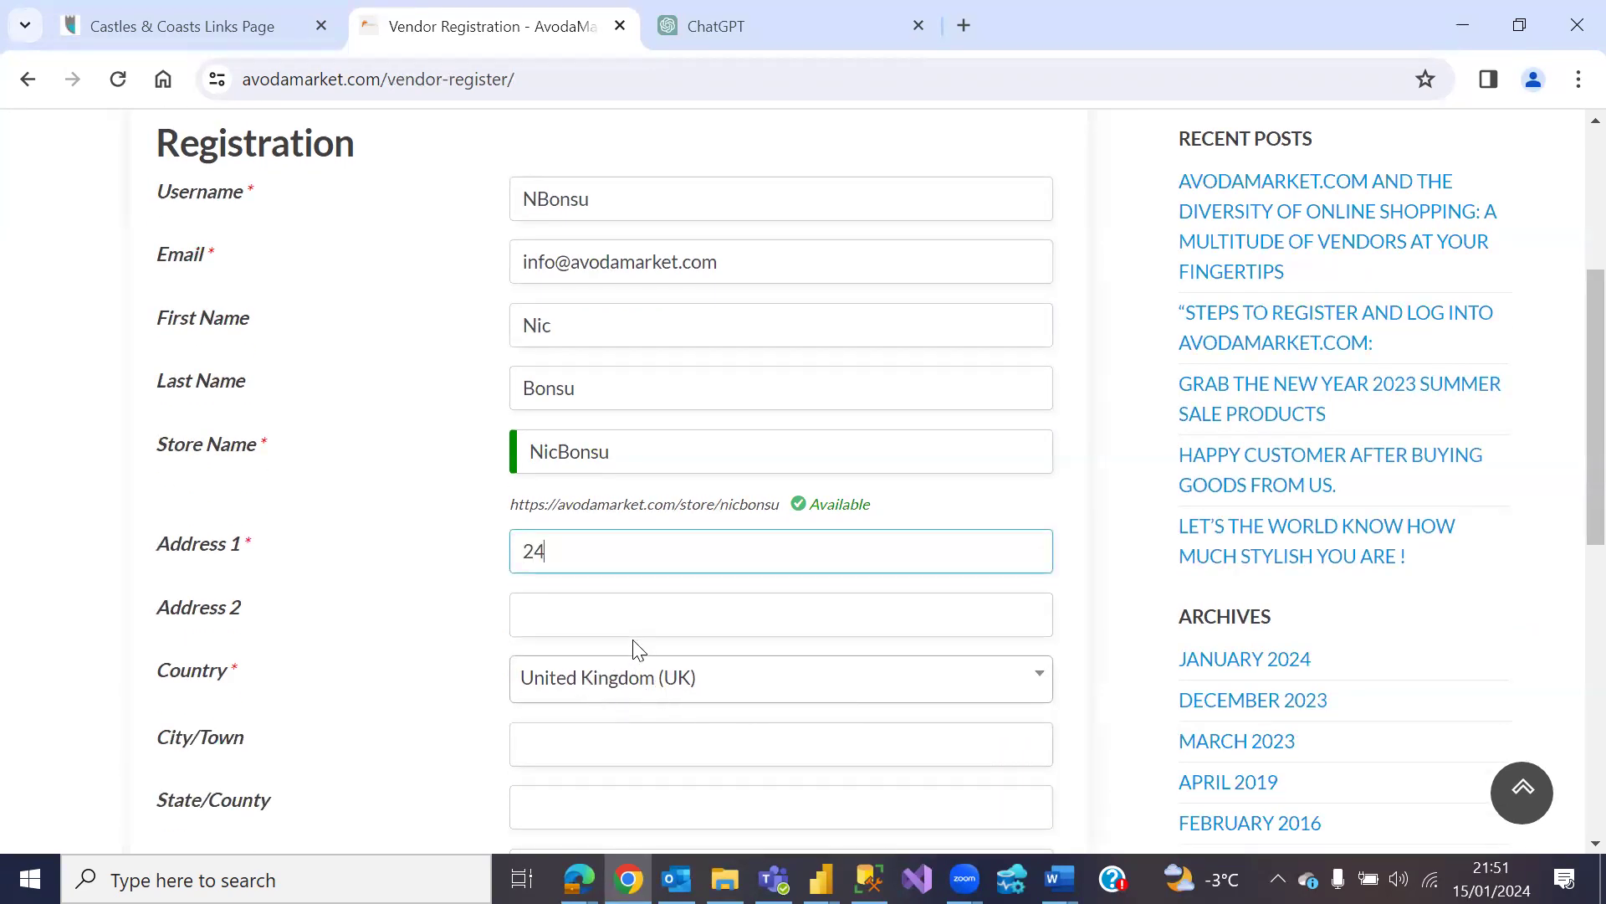
# Step: Enter the street address, town, corrected postcode and store phone number, keeping country United Kingdom
pyautogui.scroll(-1, 786, 693)
pyautogui.click(742, 608)
pyautogui.write('Stevenage')
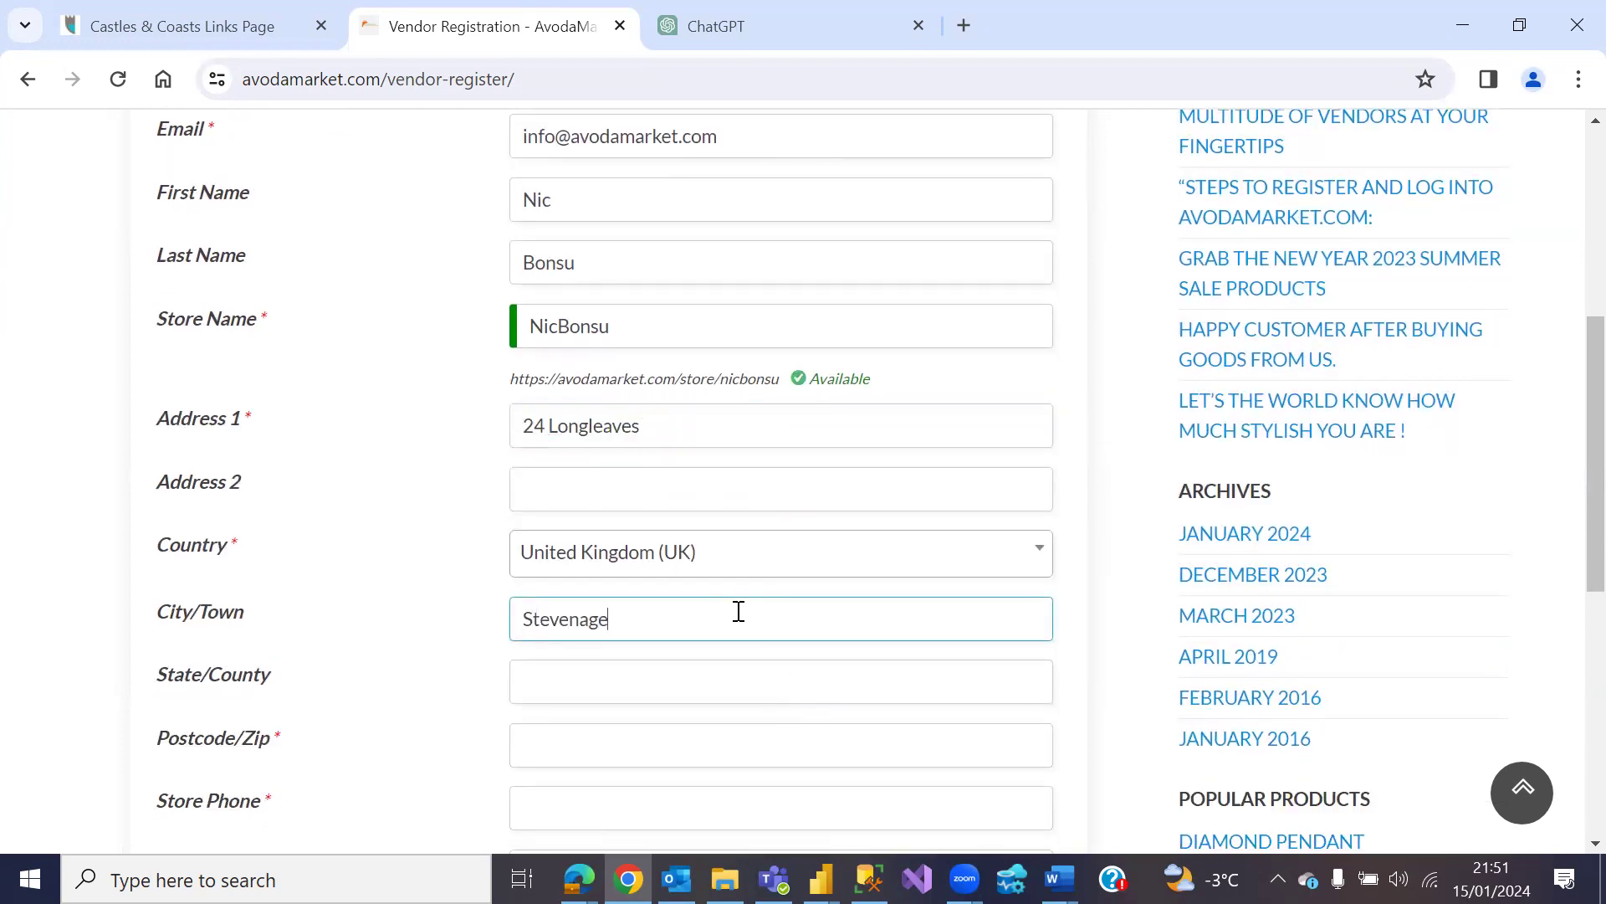
pyautogui.scroll(-1, 743, 667)
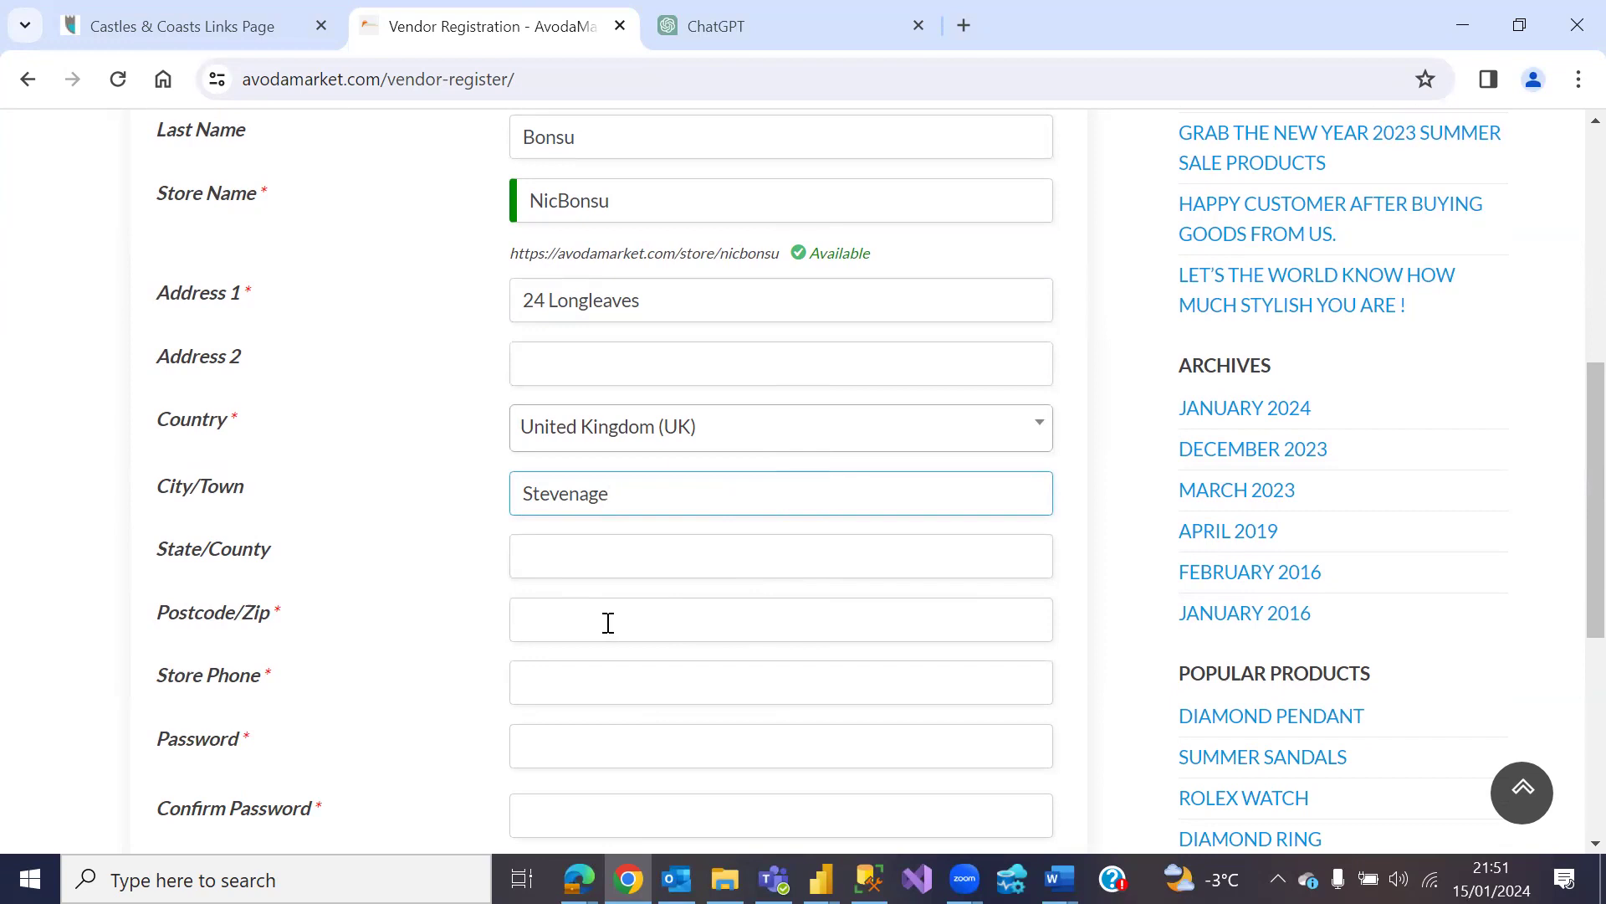
pyautogui.click(608, 623)
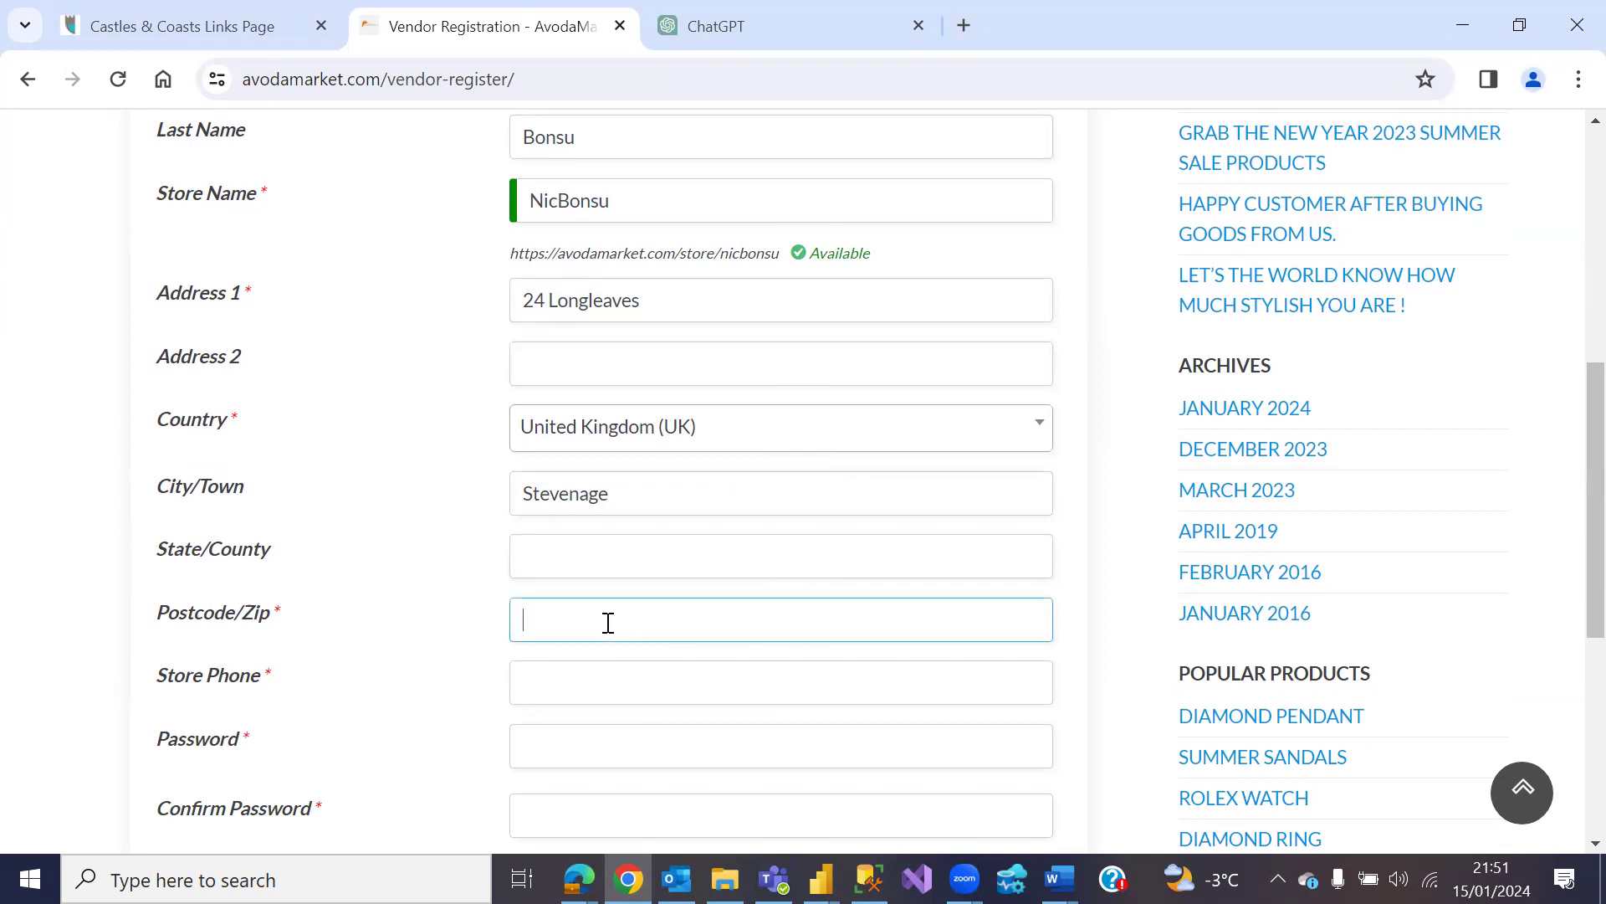
pyautogui.click(631, 679)
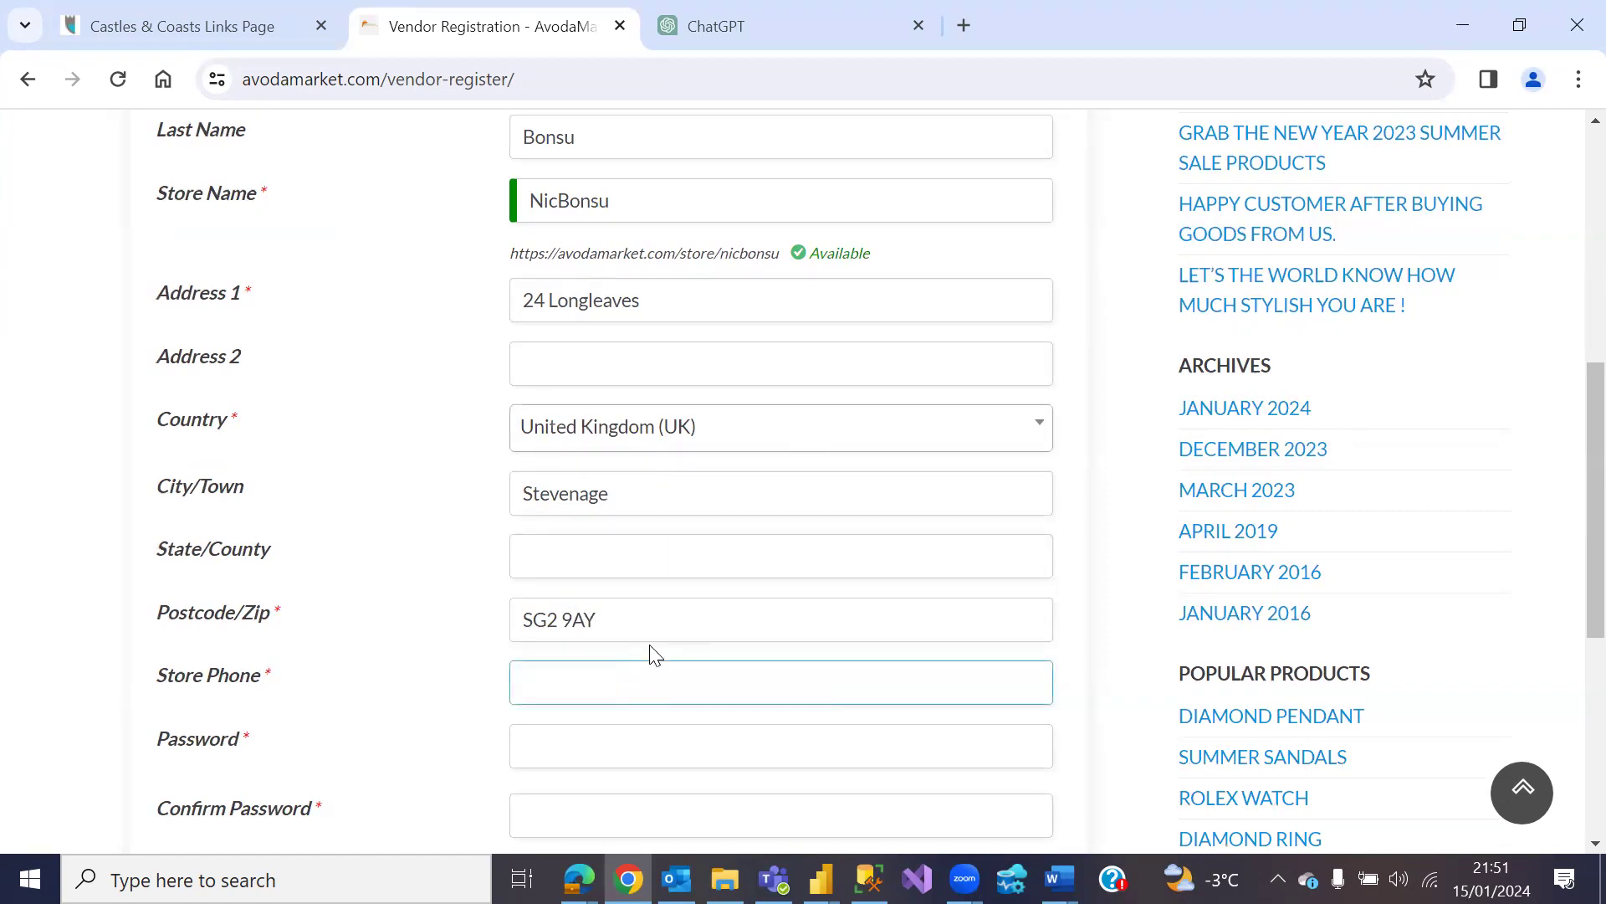
pyautogui.write('0741*************')
pyautogui.scroll(-5, 713, 586)
# Step: Set a strong account password, retyping it, and confirm it
pyautogui.click(592, 369)
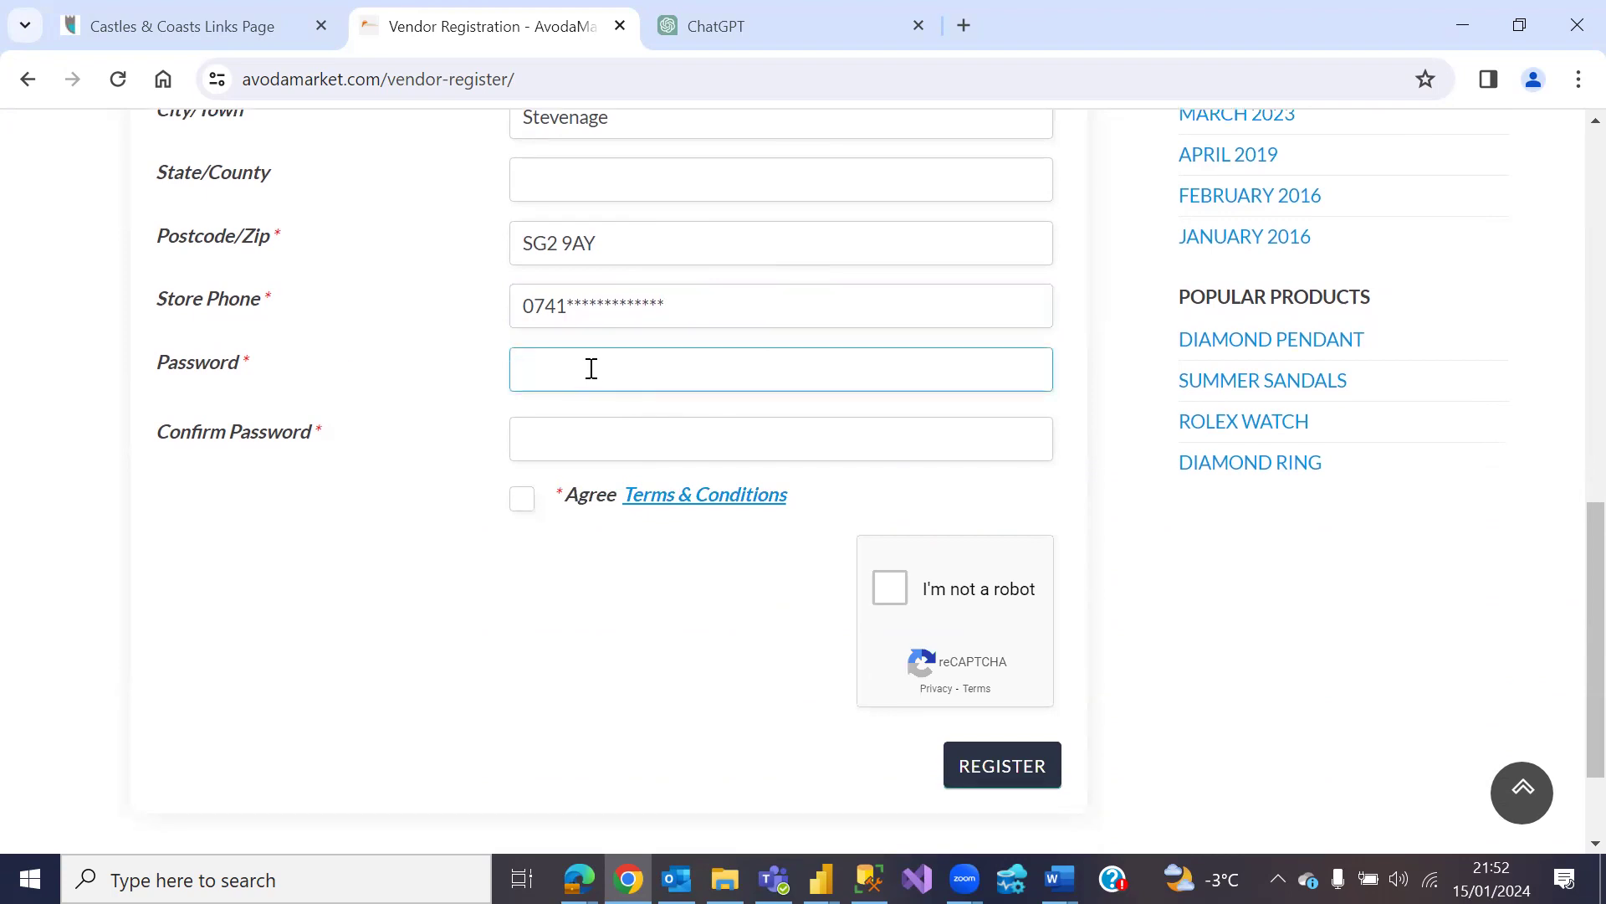
pyautogui.write('********')
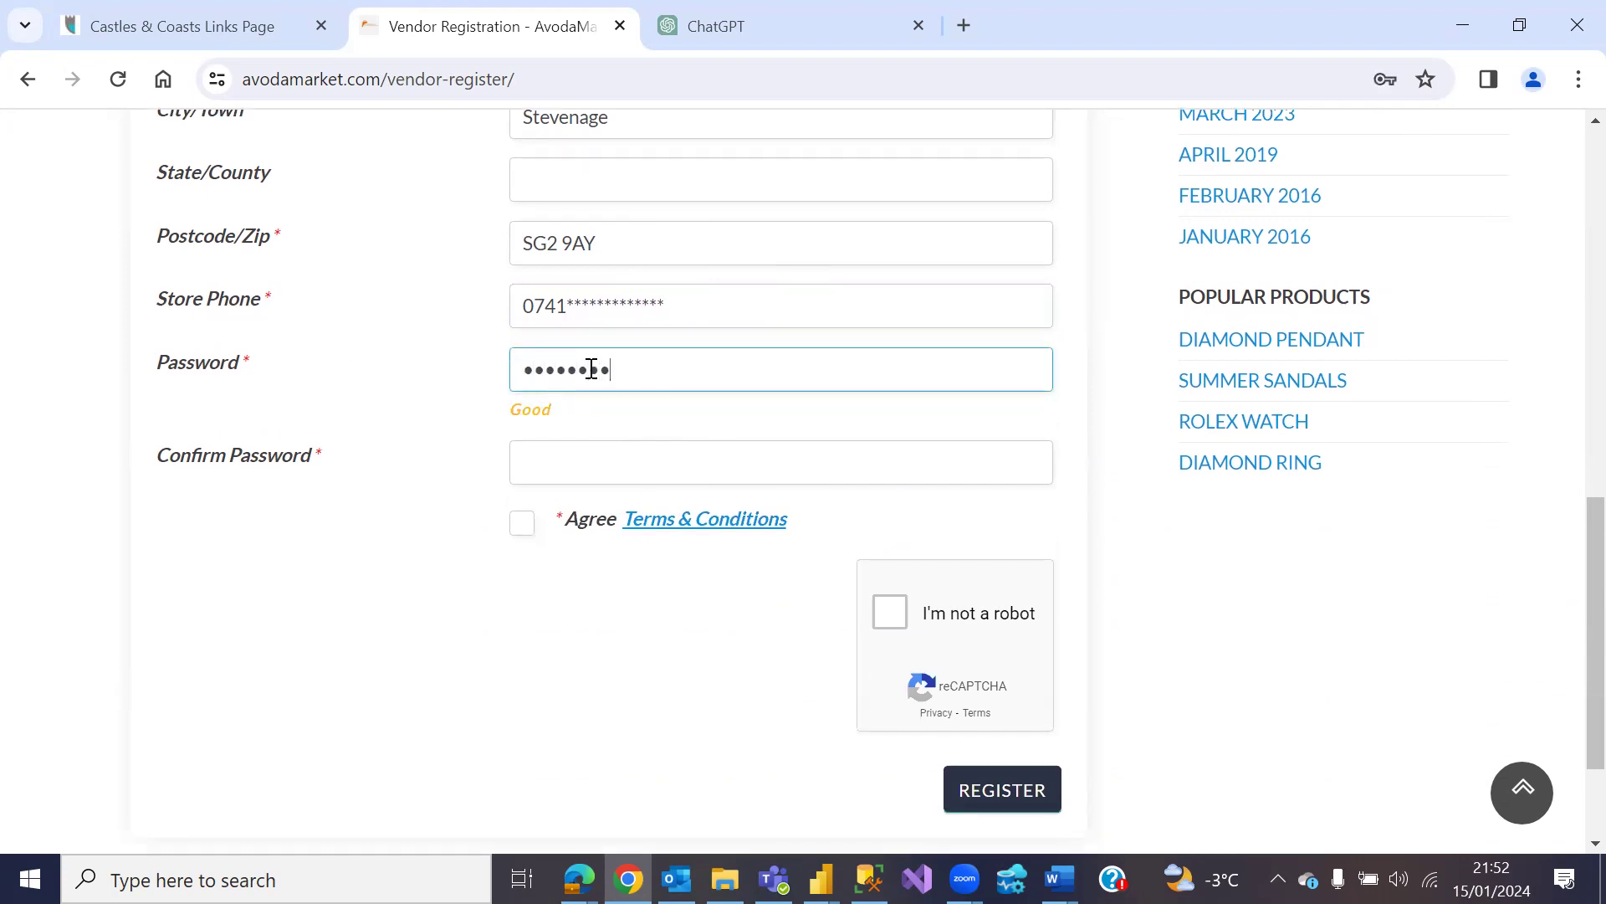
pyautogui.write('**')
pyautogui.hotkey('ctrl', 'a')
pyautogui.press('BackSpace')
pyautogui.write('*************')
pyautogui.click(616, 459)
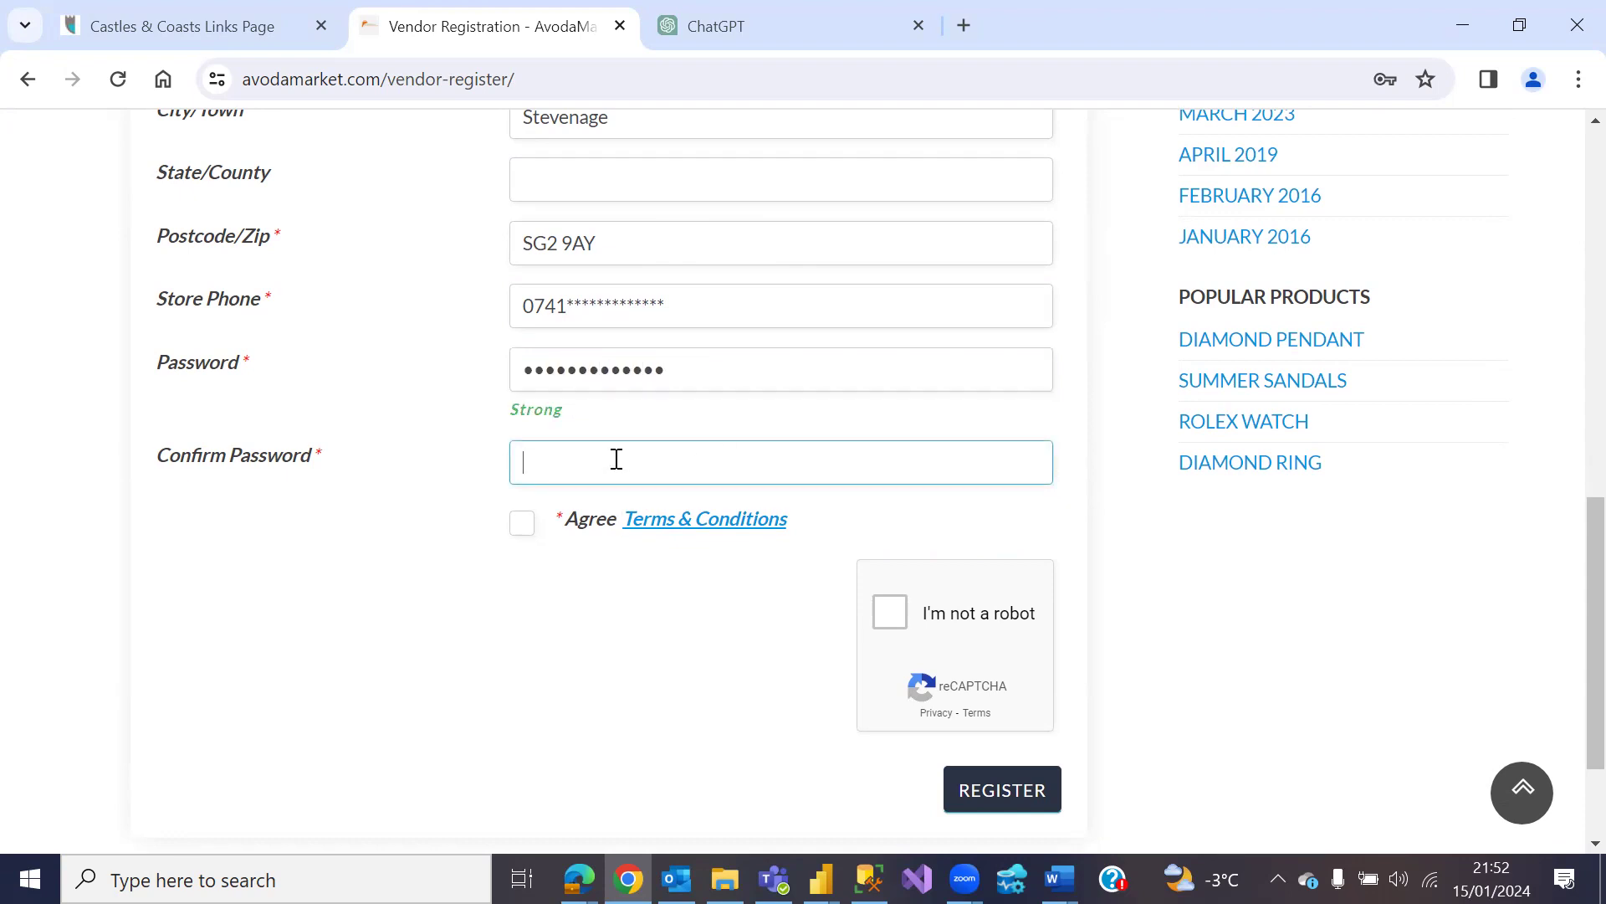
pyautogui.write('**************')
# Step: Accept the Terms & Conditions, pass reCAPTCHA, register, and dismiss Chrome's save-address popup
pyautogui.click(522, 527)
pyautogui.click(883, 617)
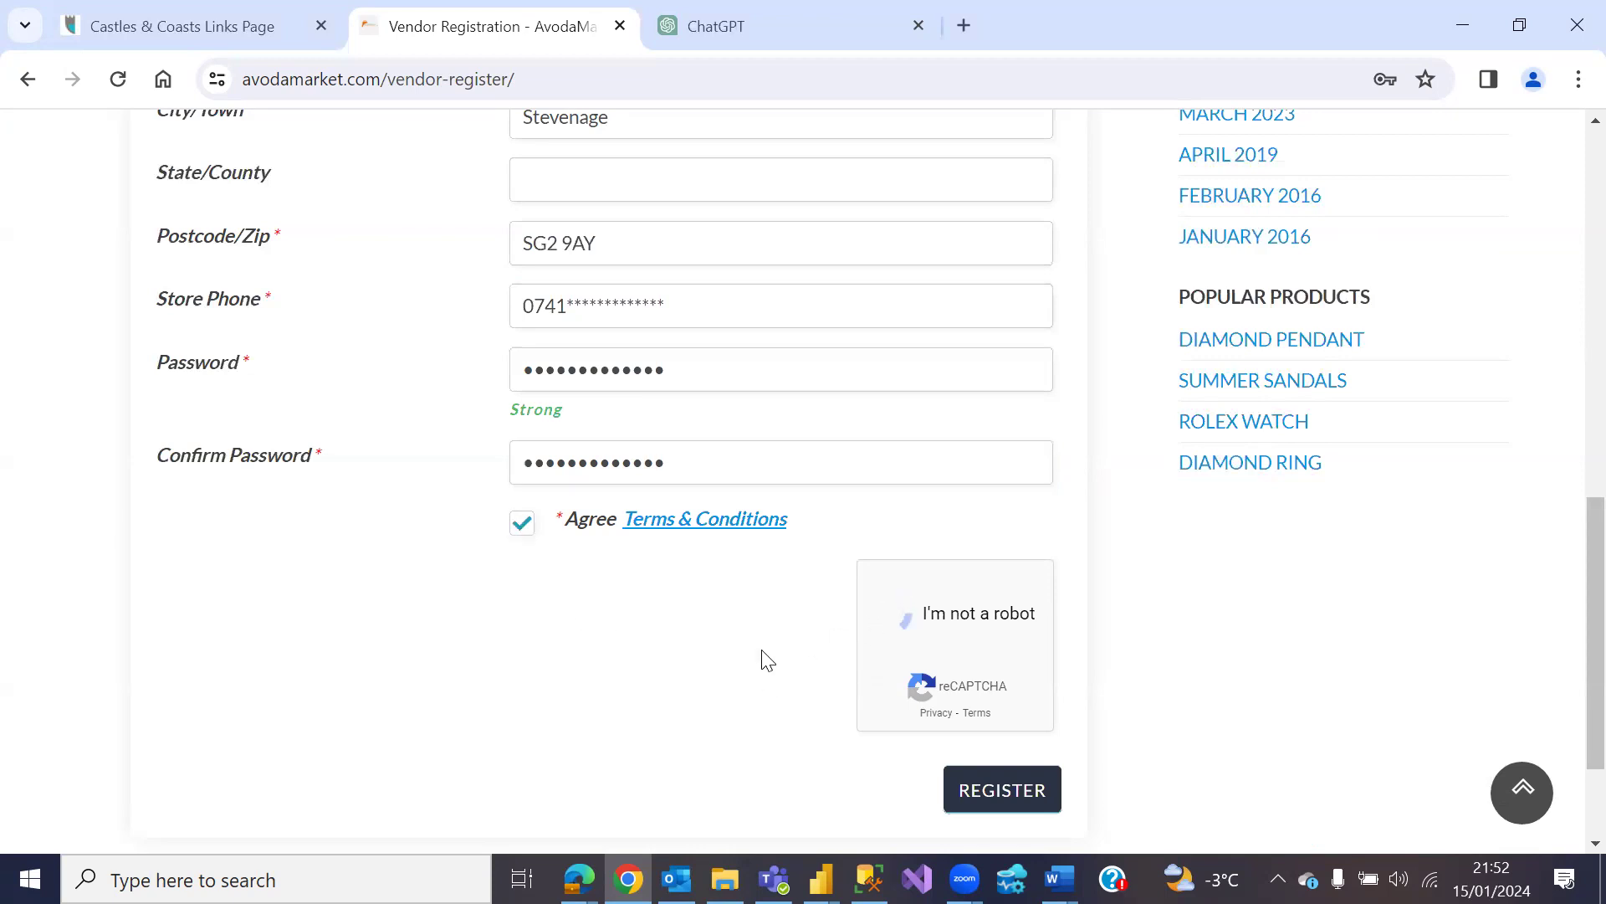
pyautogui.scroll(-2, 789, 585)
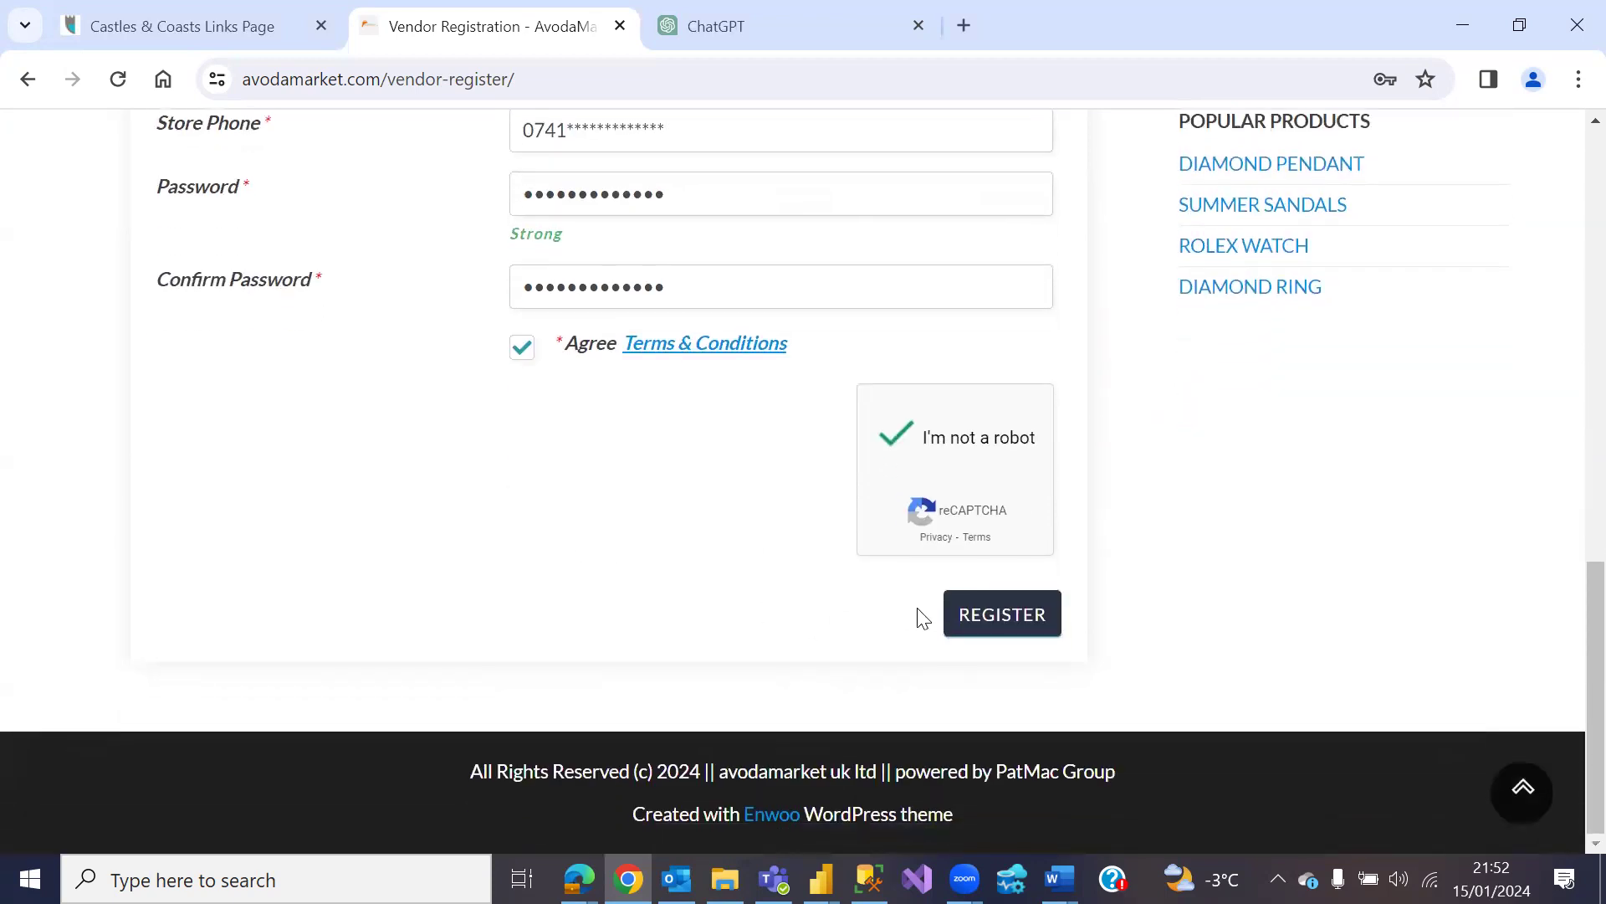
pyautogui.click(997, 619)
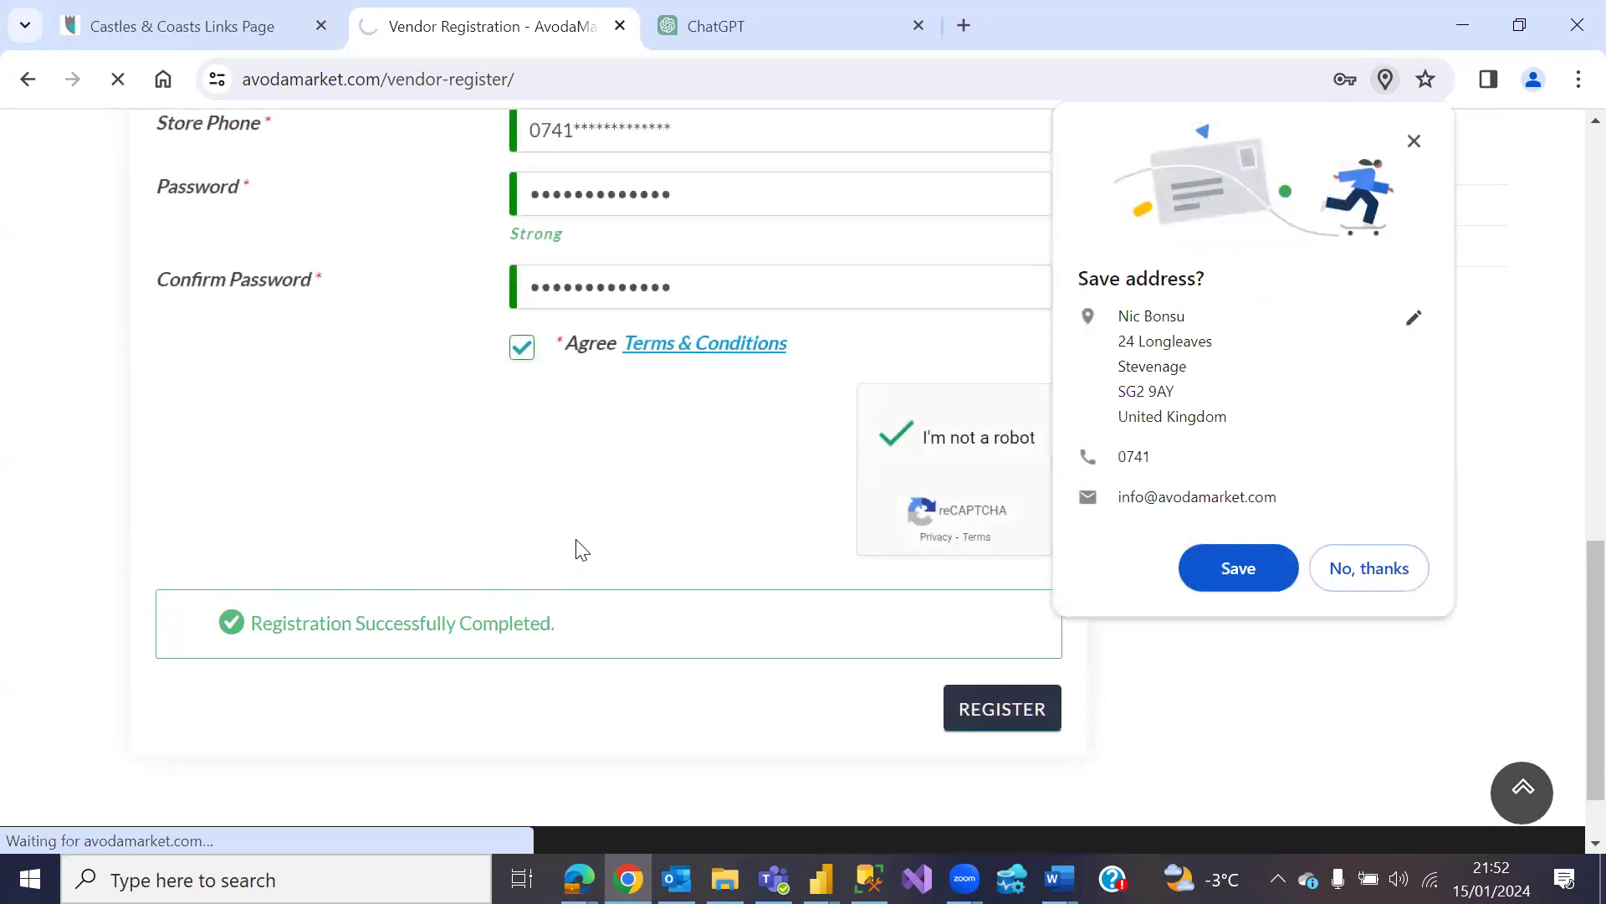
pyautogui.click(1415, 139)
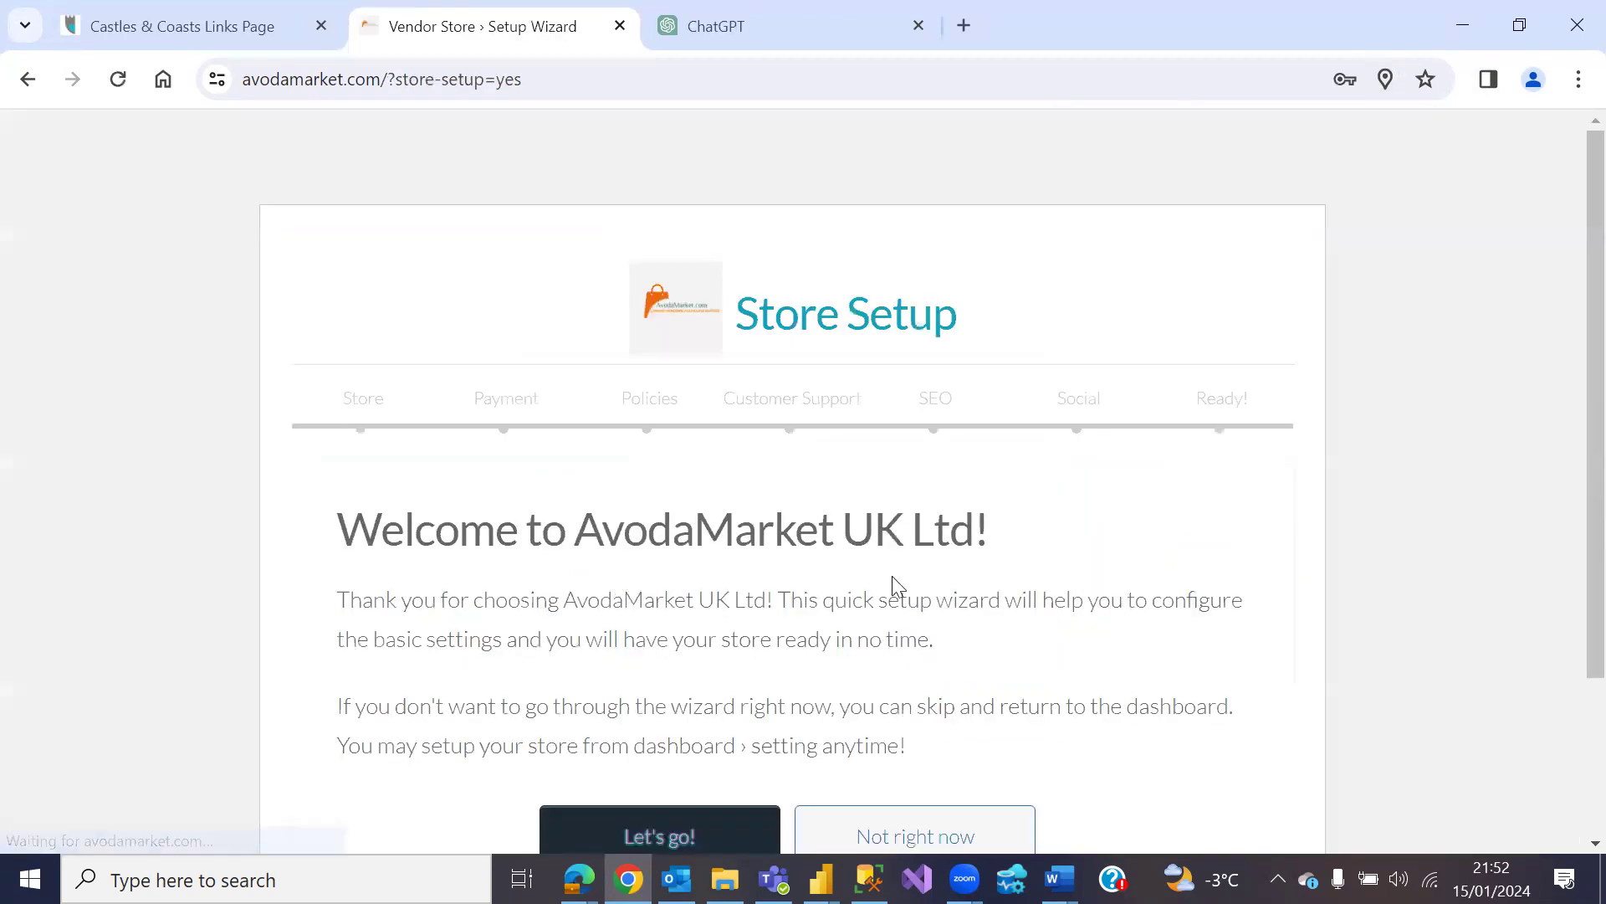
# Step: Start the Store Setup wizard with 'Let's go!' to reach the store logo and banner step
pyautogui.scroll(-1, 971, 517)
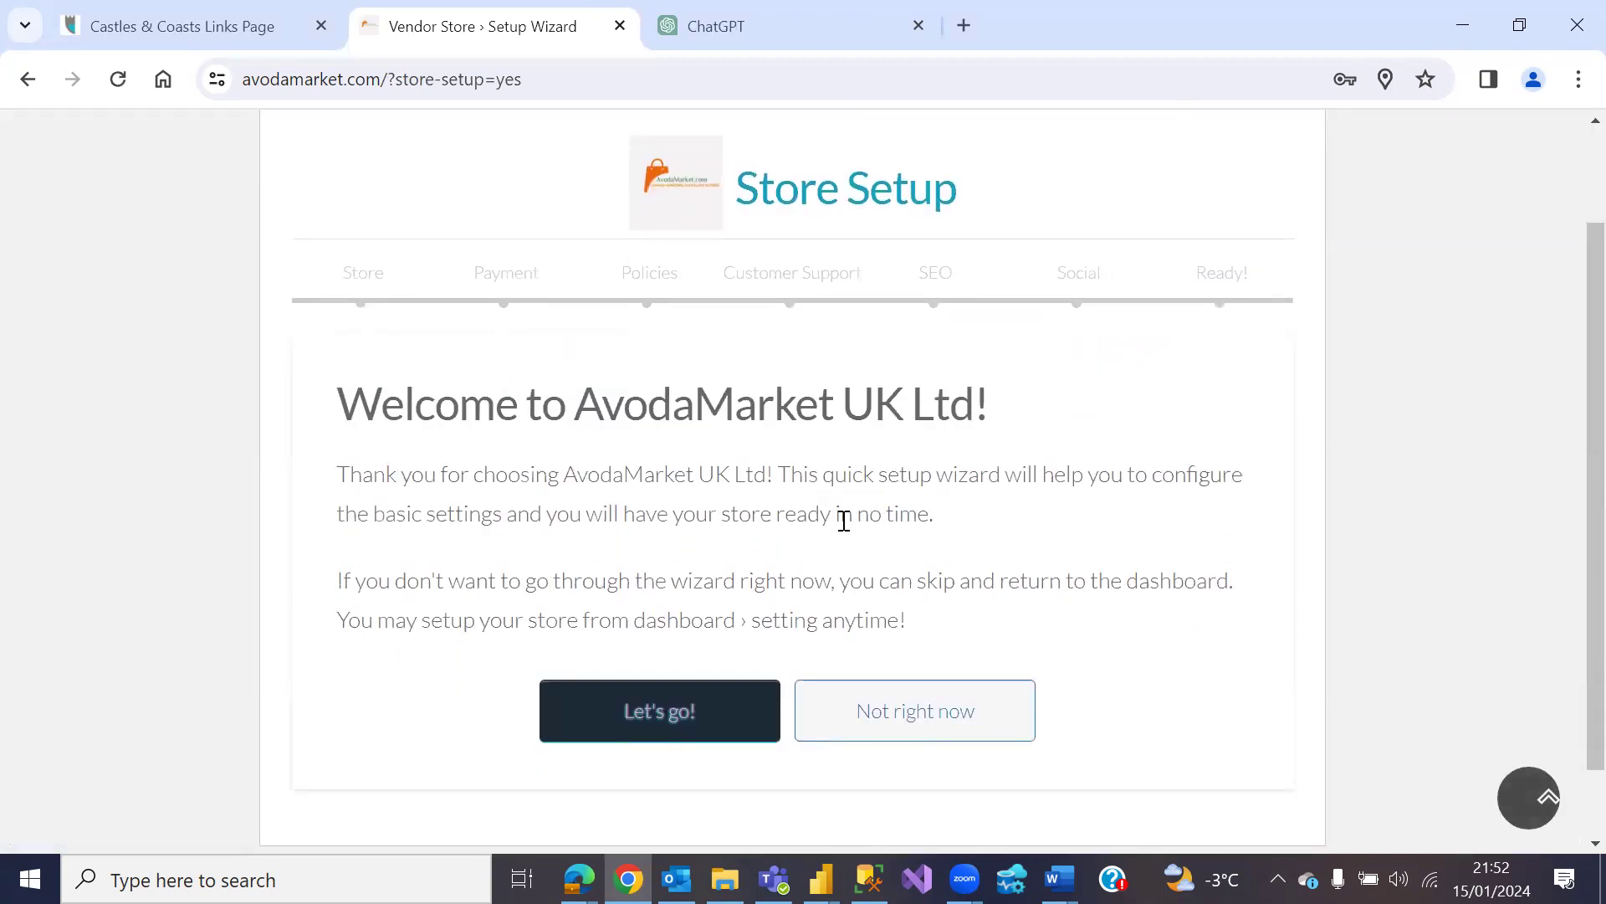
pyautogui.click(672, 717)
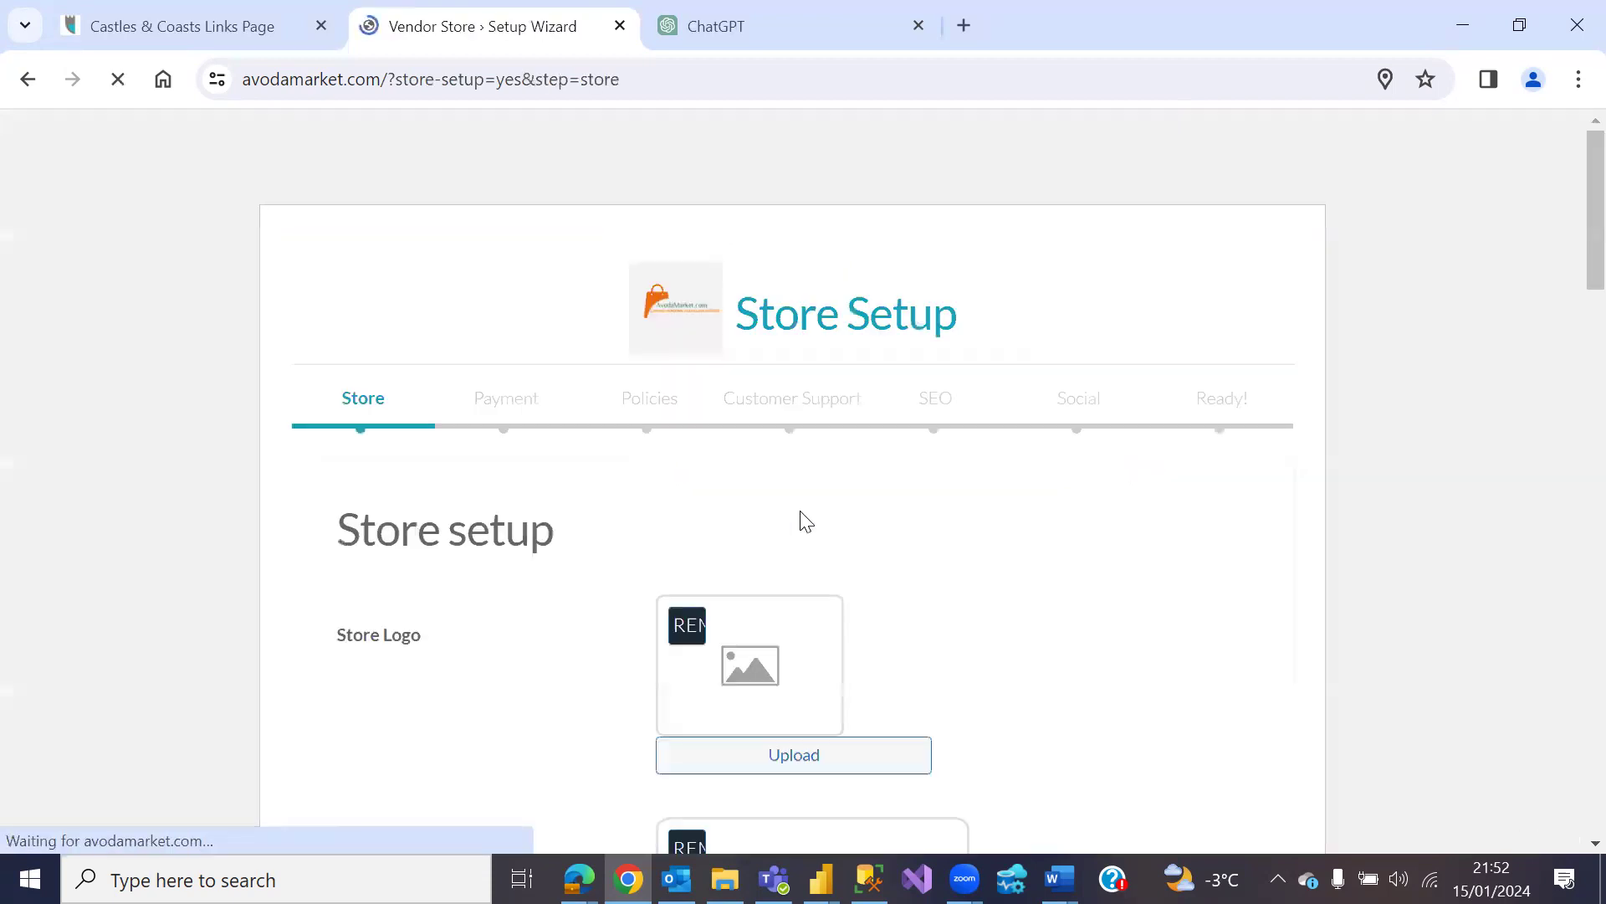
pyautogui.scroll(-2, 936, 513)
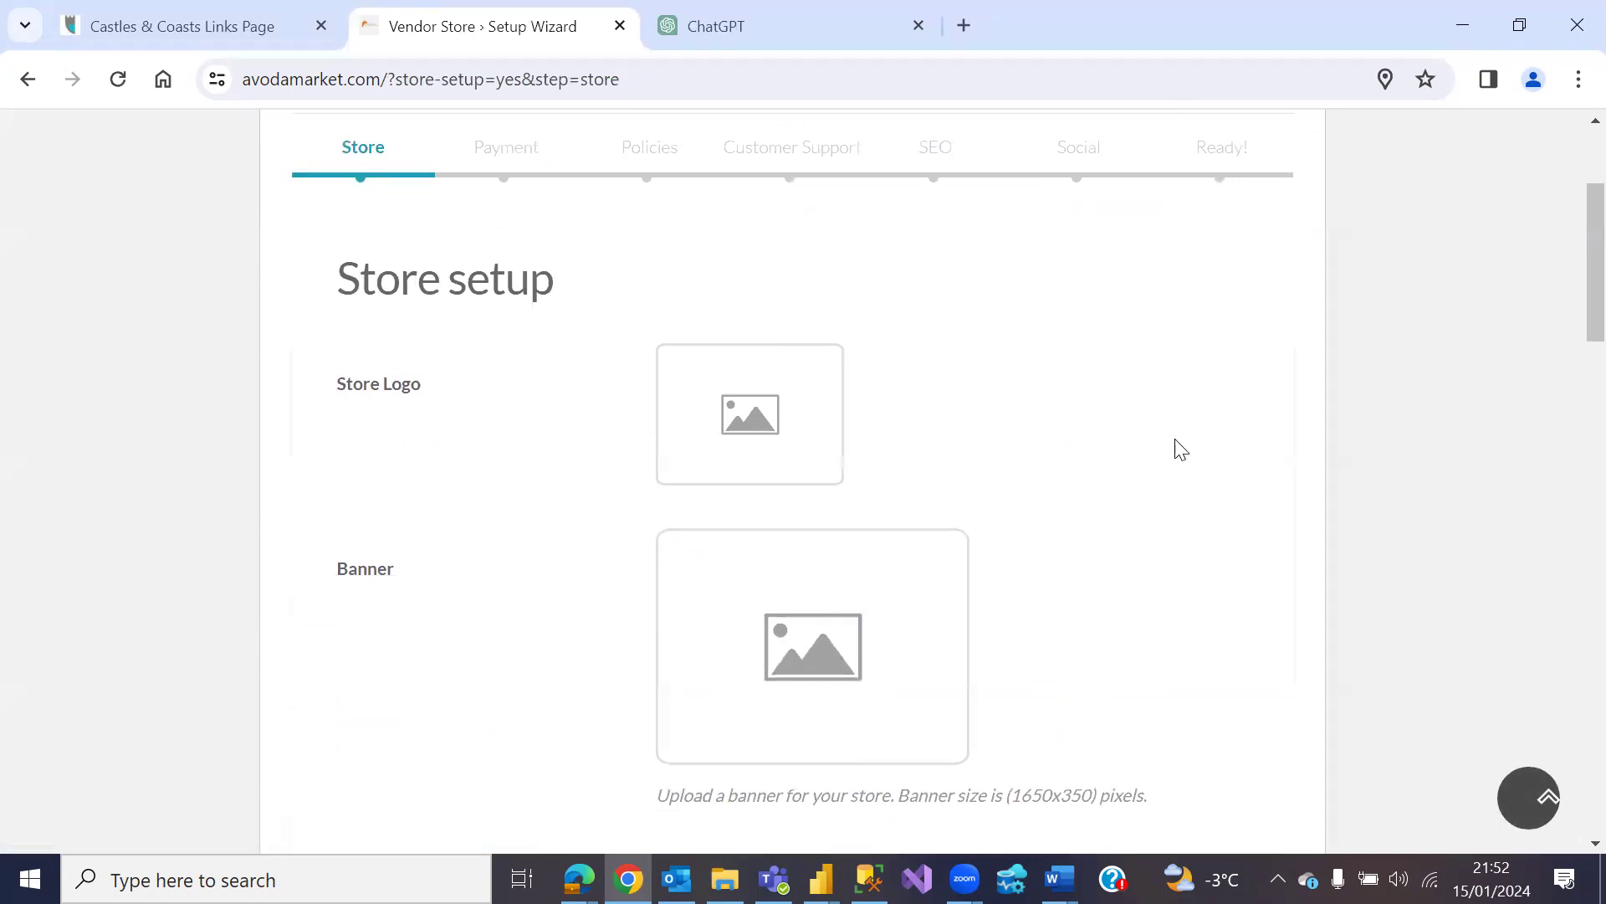
pyautogui.scroll(-3, 1129, 460)
pyautogui.scroll(2, 1101, 416)
# Step: Upload baby.webp from the Things > Avoda folder and select it as the store logo
pyautogui.click(764, 312)
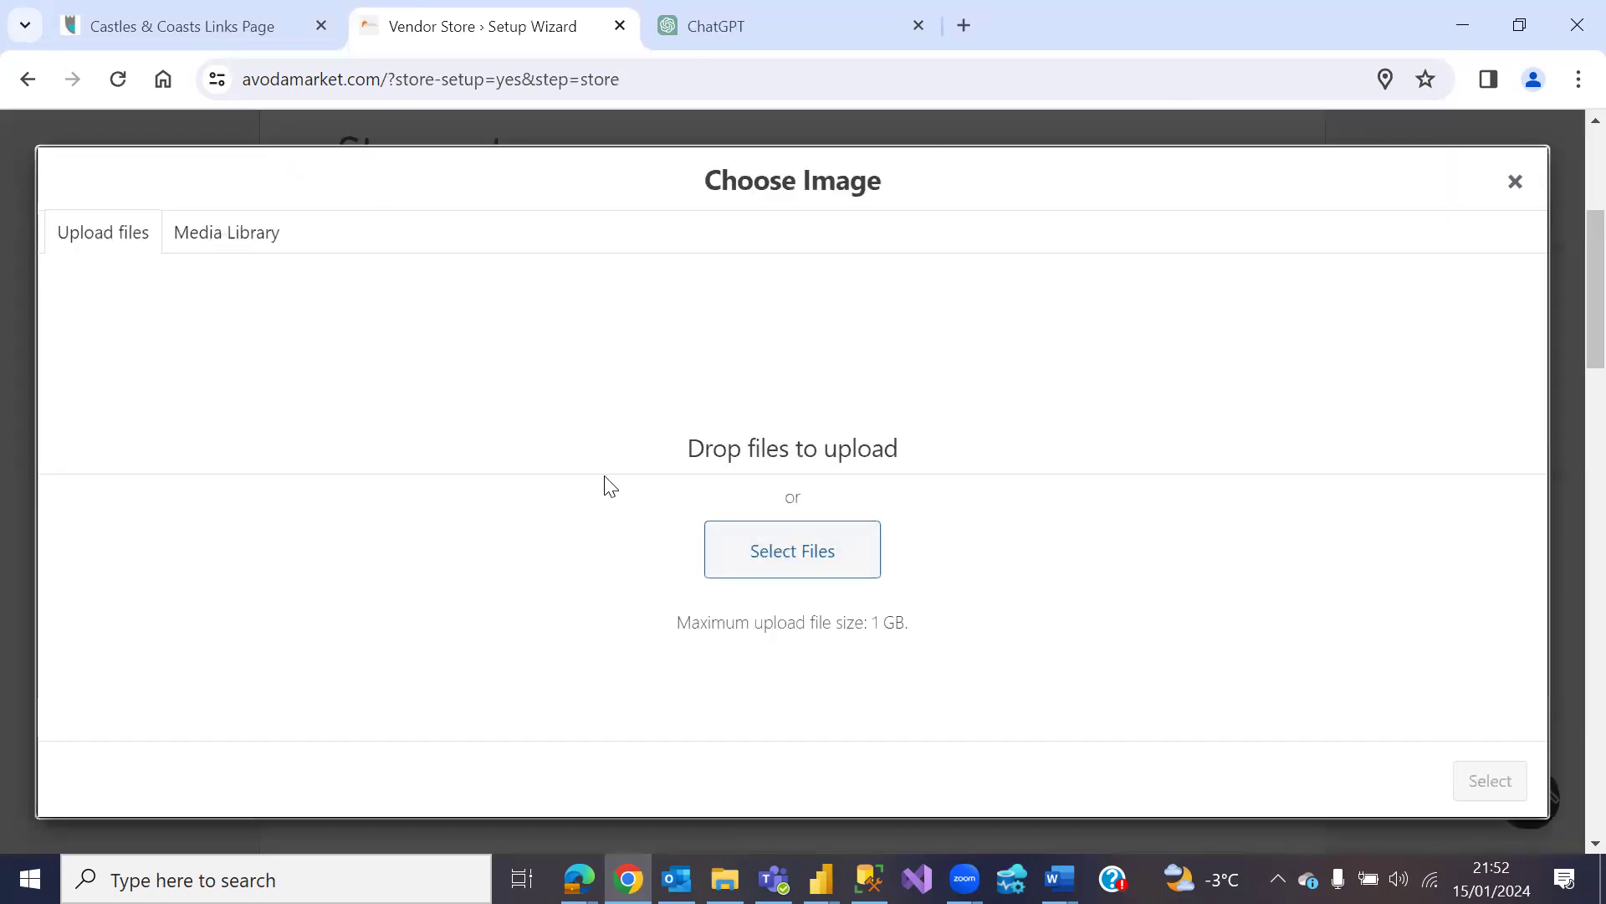
pyautogui.click(789, 578)
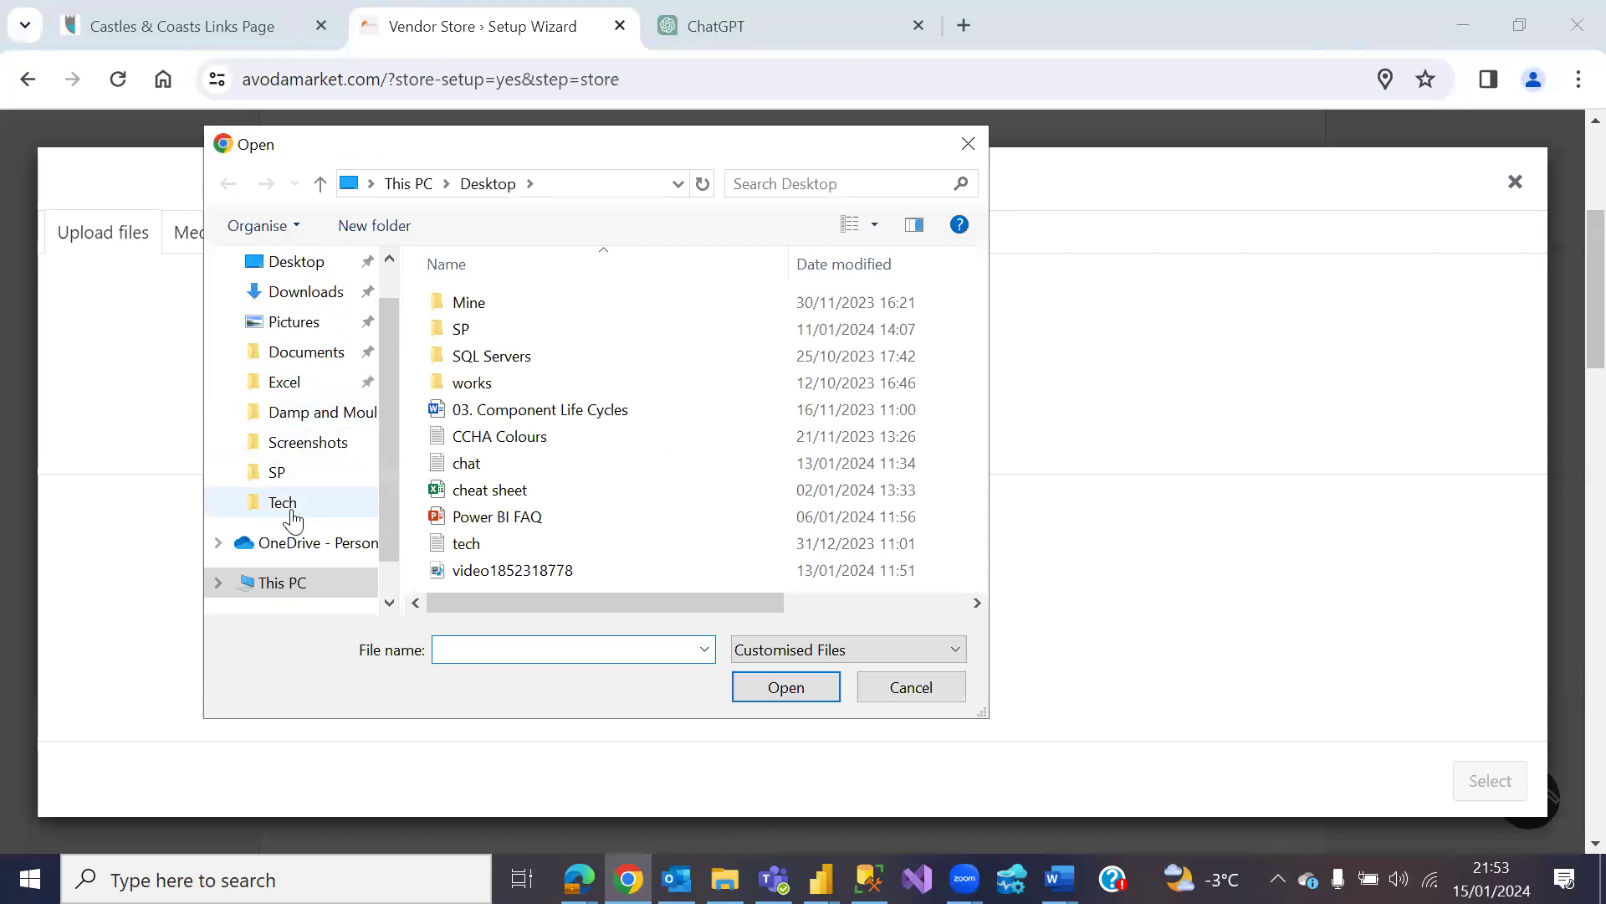
pyautogui.click(308, 498)
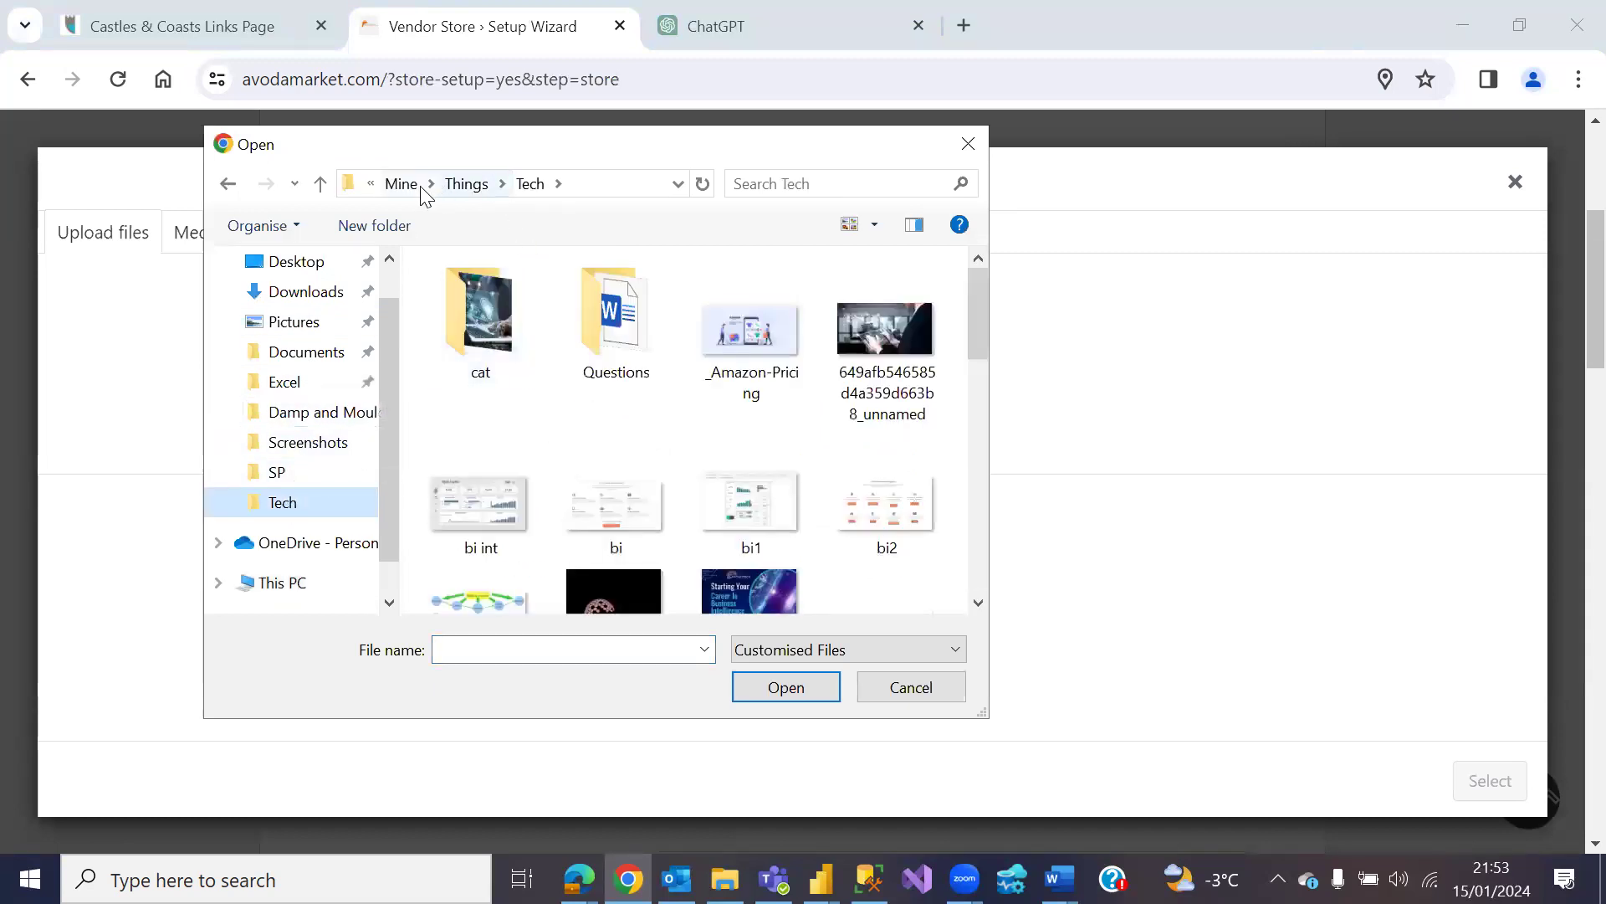
pyautogui.click(459, 184)
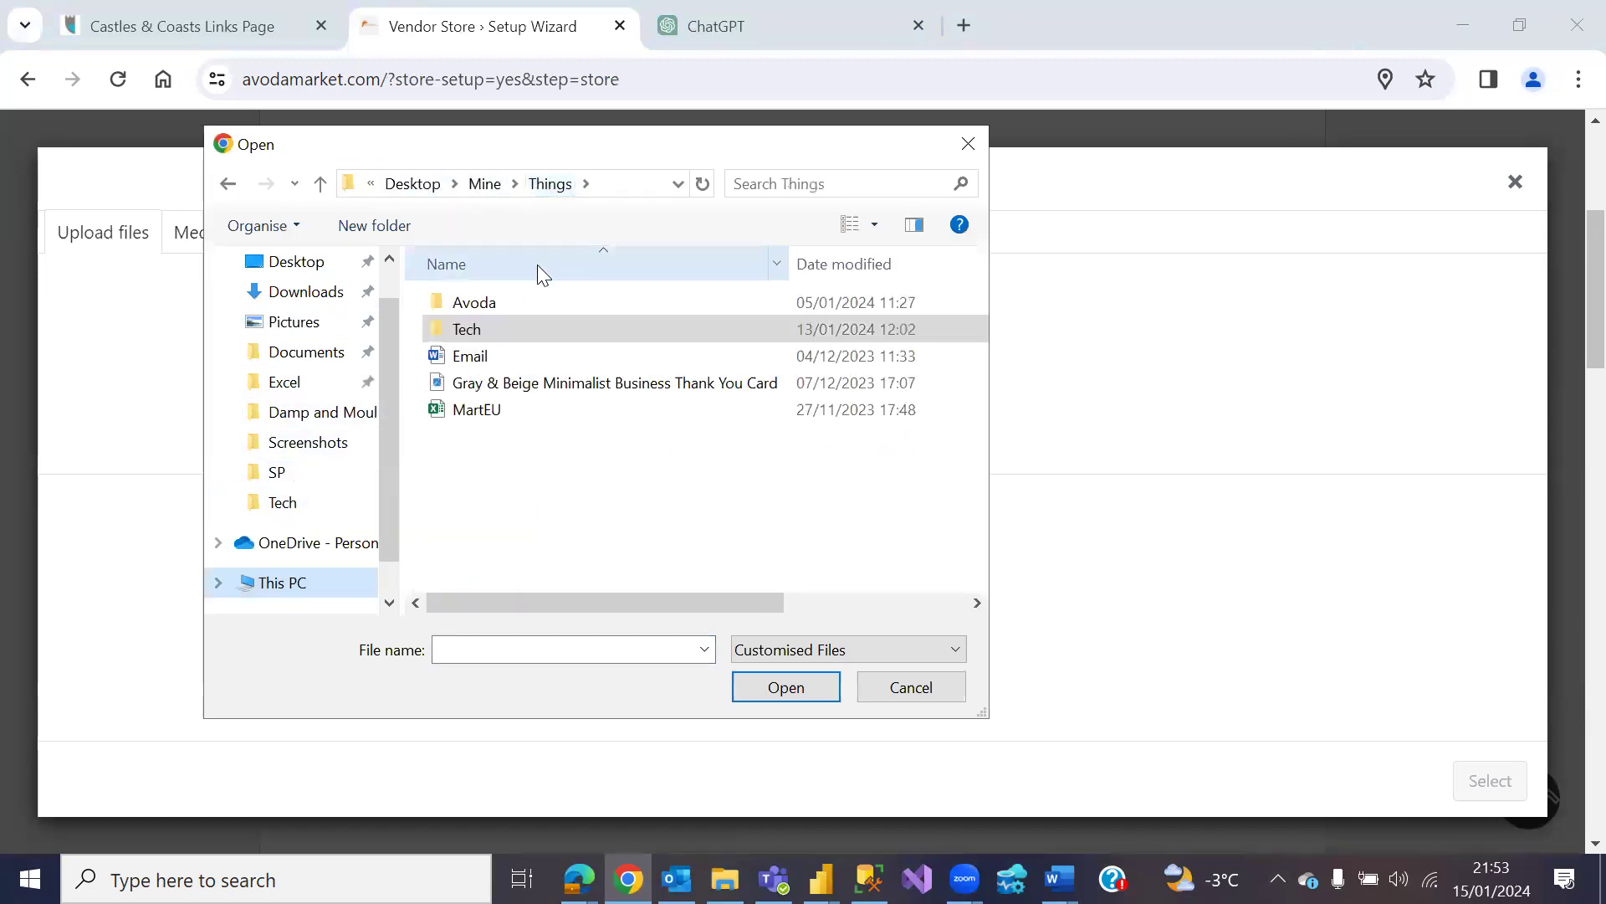
pyautogui.doubleClick(474, 300)
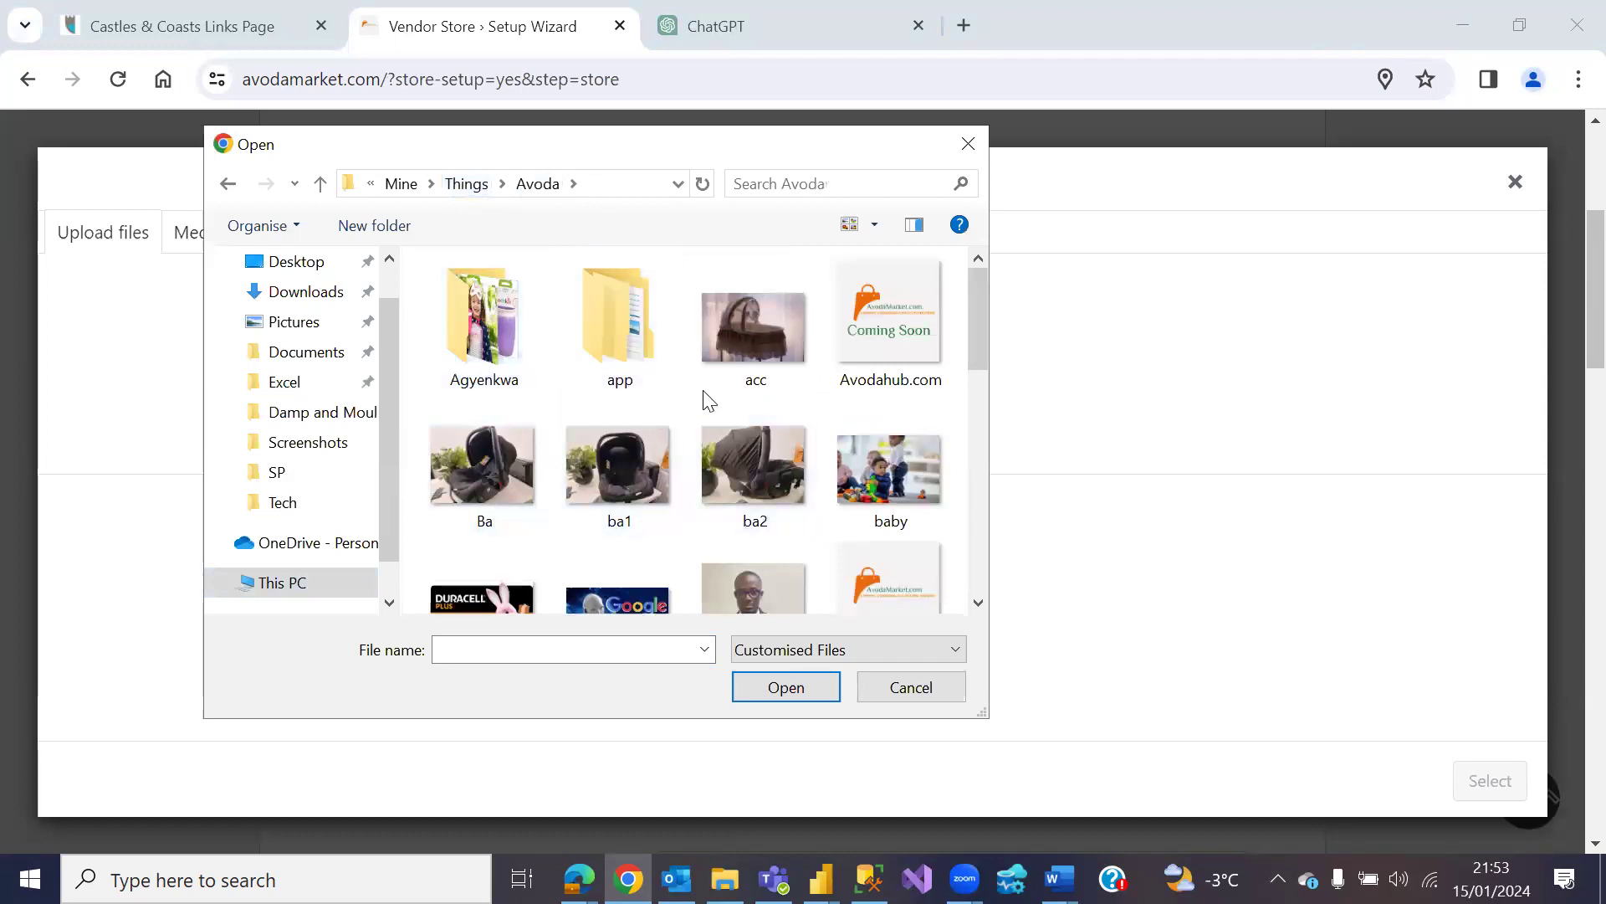
pyautogui.doubleClick(904, 462)
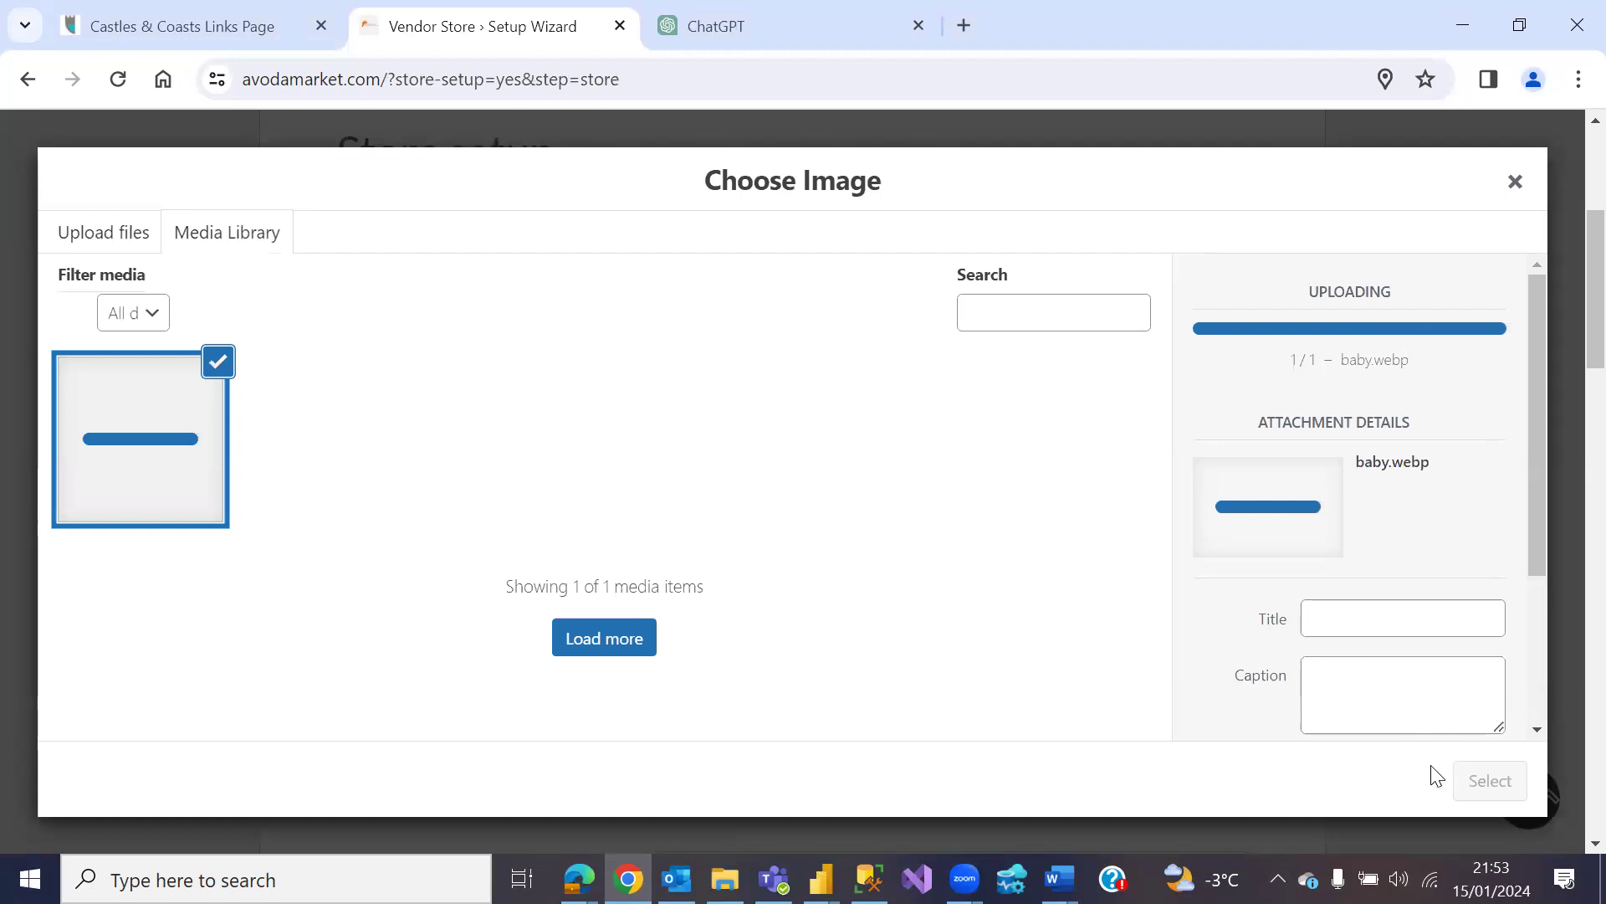
pyautogui.click(1474, 781)
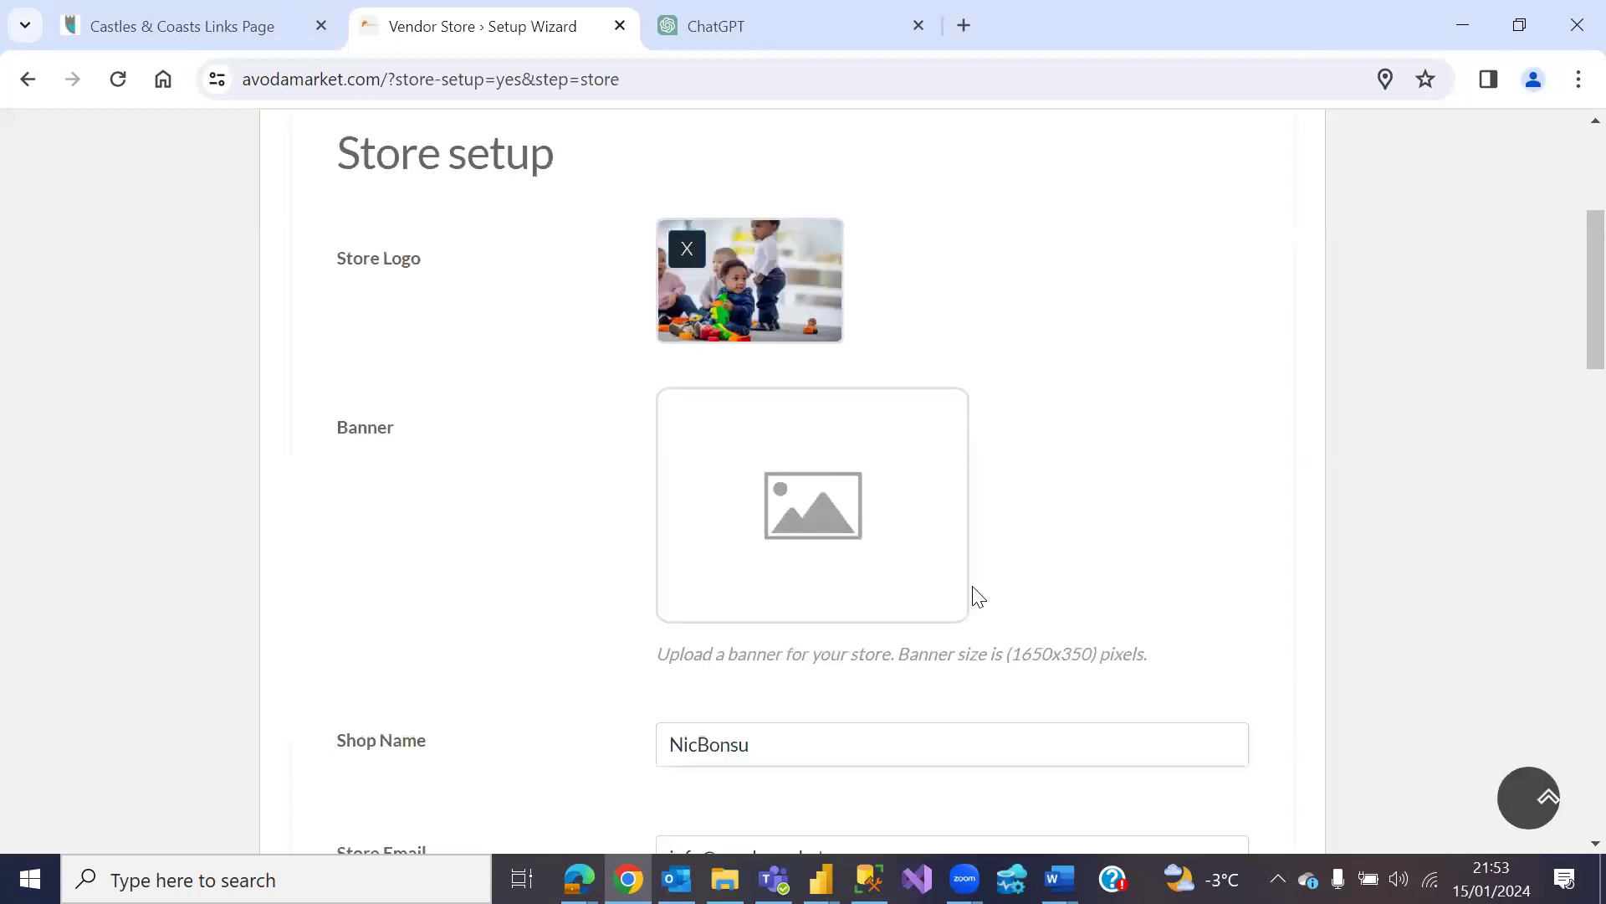
# Step: Upload the Duracell battery.png image as the store banner, then scroll down the store form
pyautogui.click(836, 536)
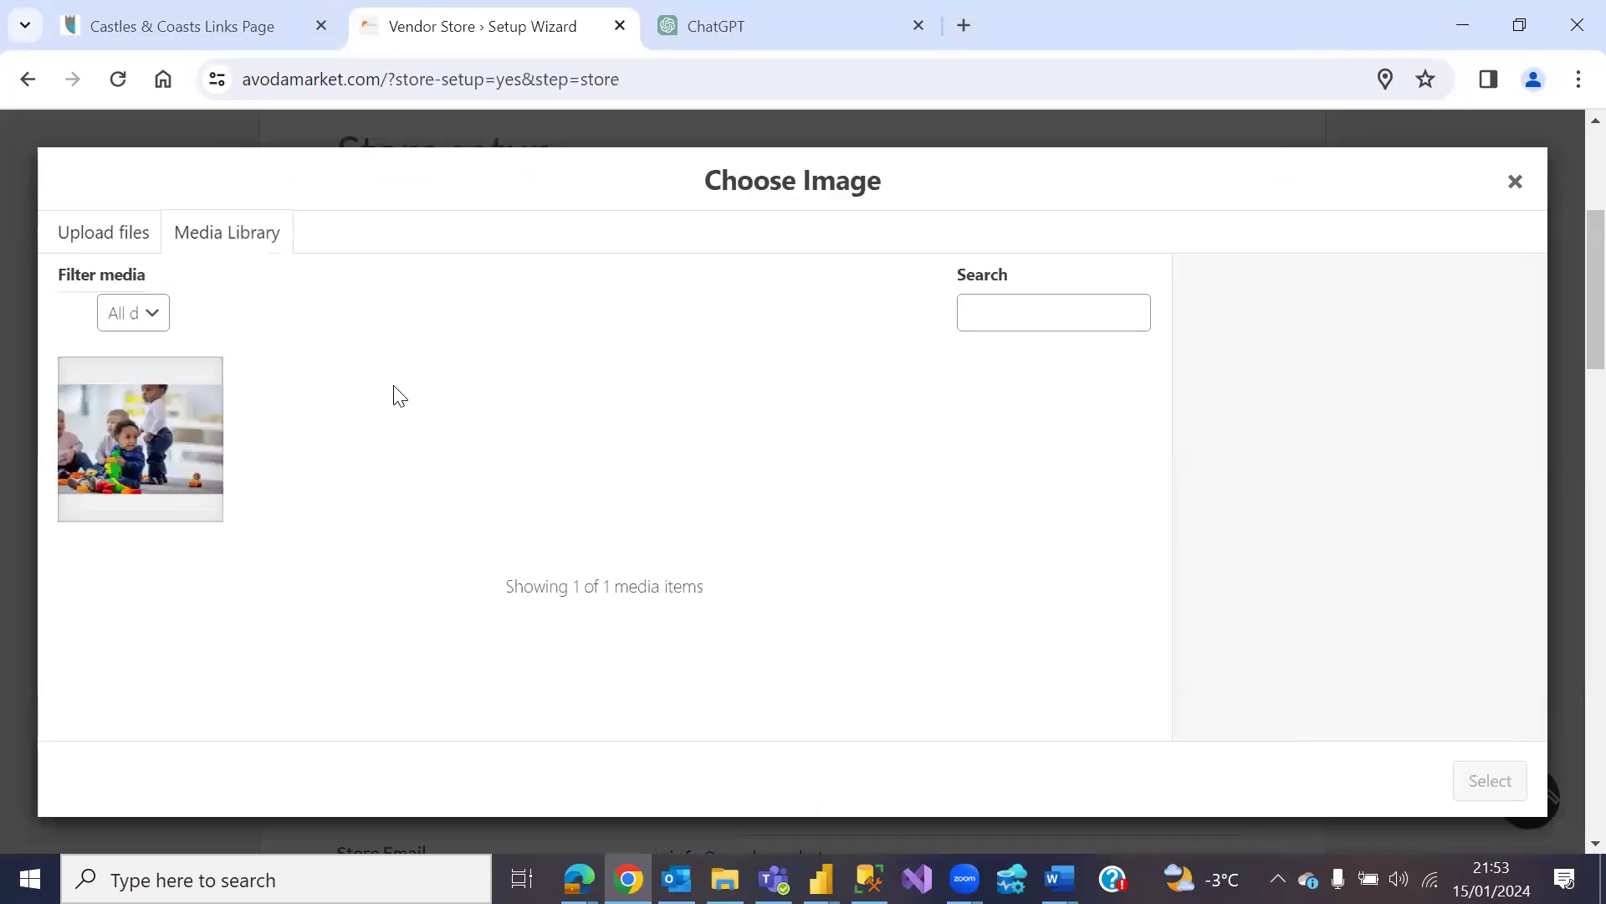
pyautogui.click(109, 238)
pyautogui.click(793, 554)
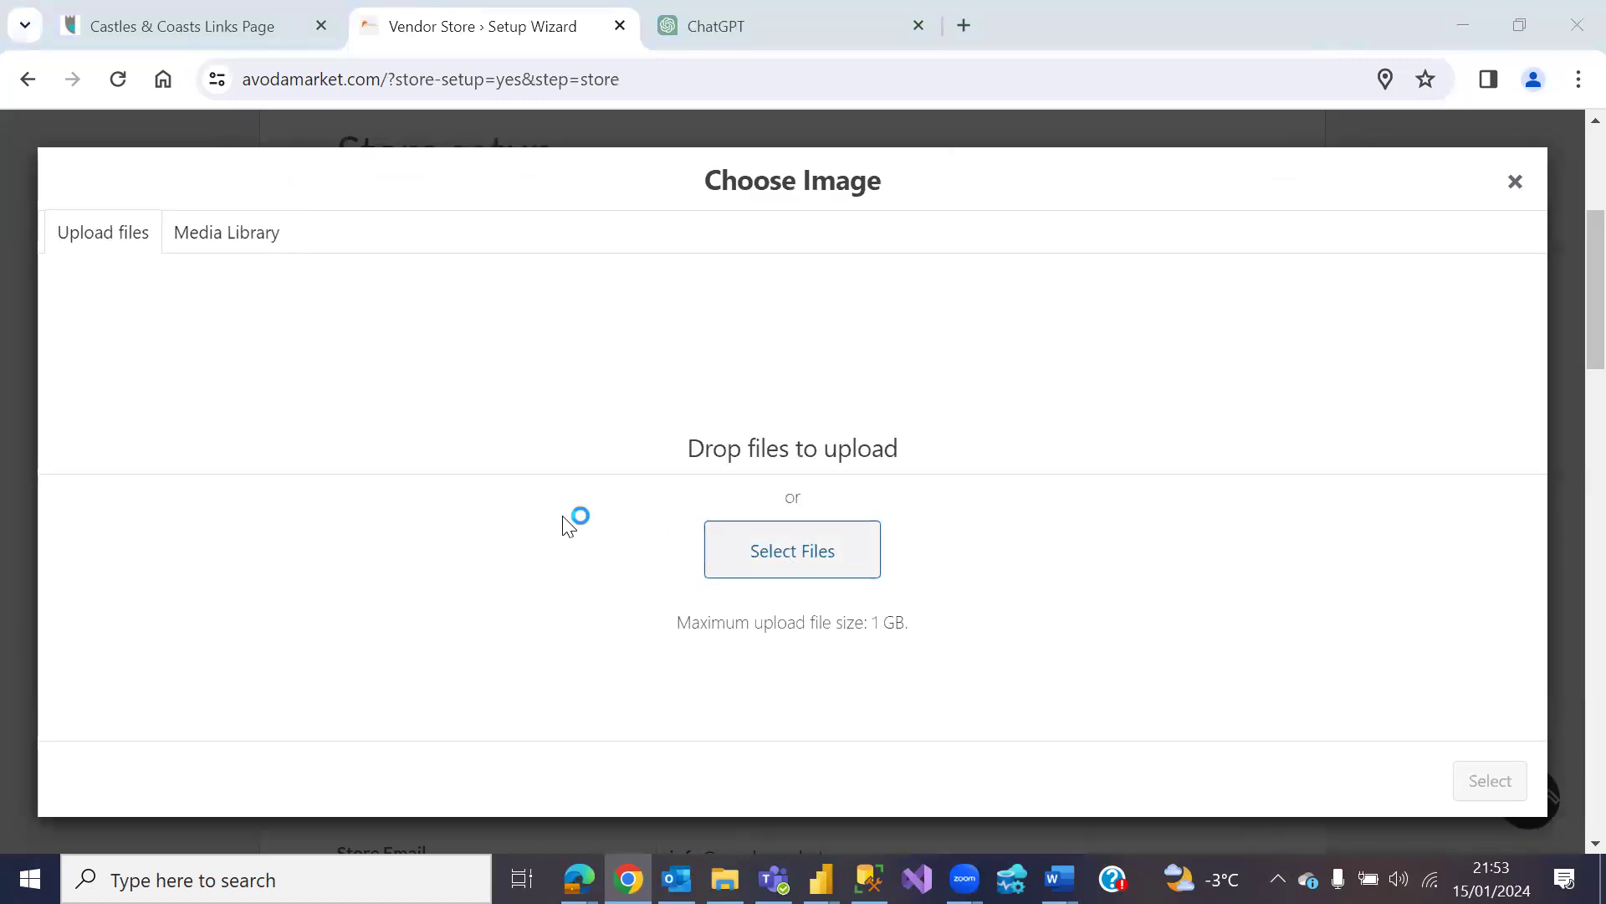
pyautogui.scroll(-3, 653, 468)
pyautogui.scroll(1, 654, 473)
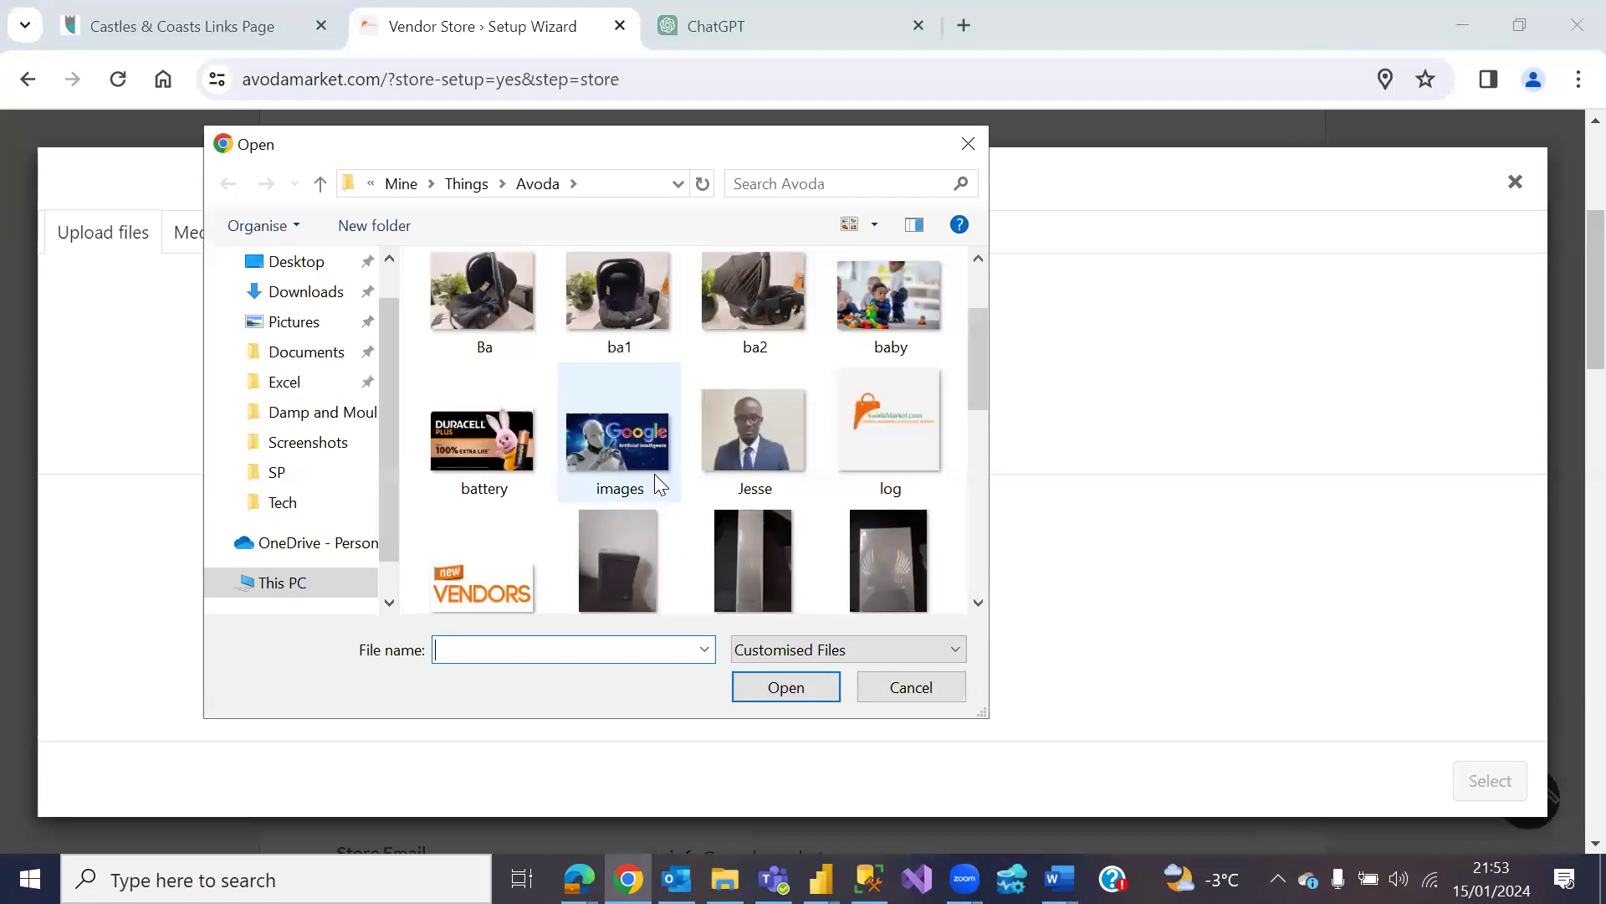
pyautogui.click(485, 445)
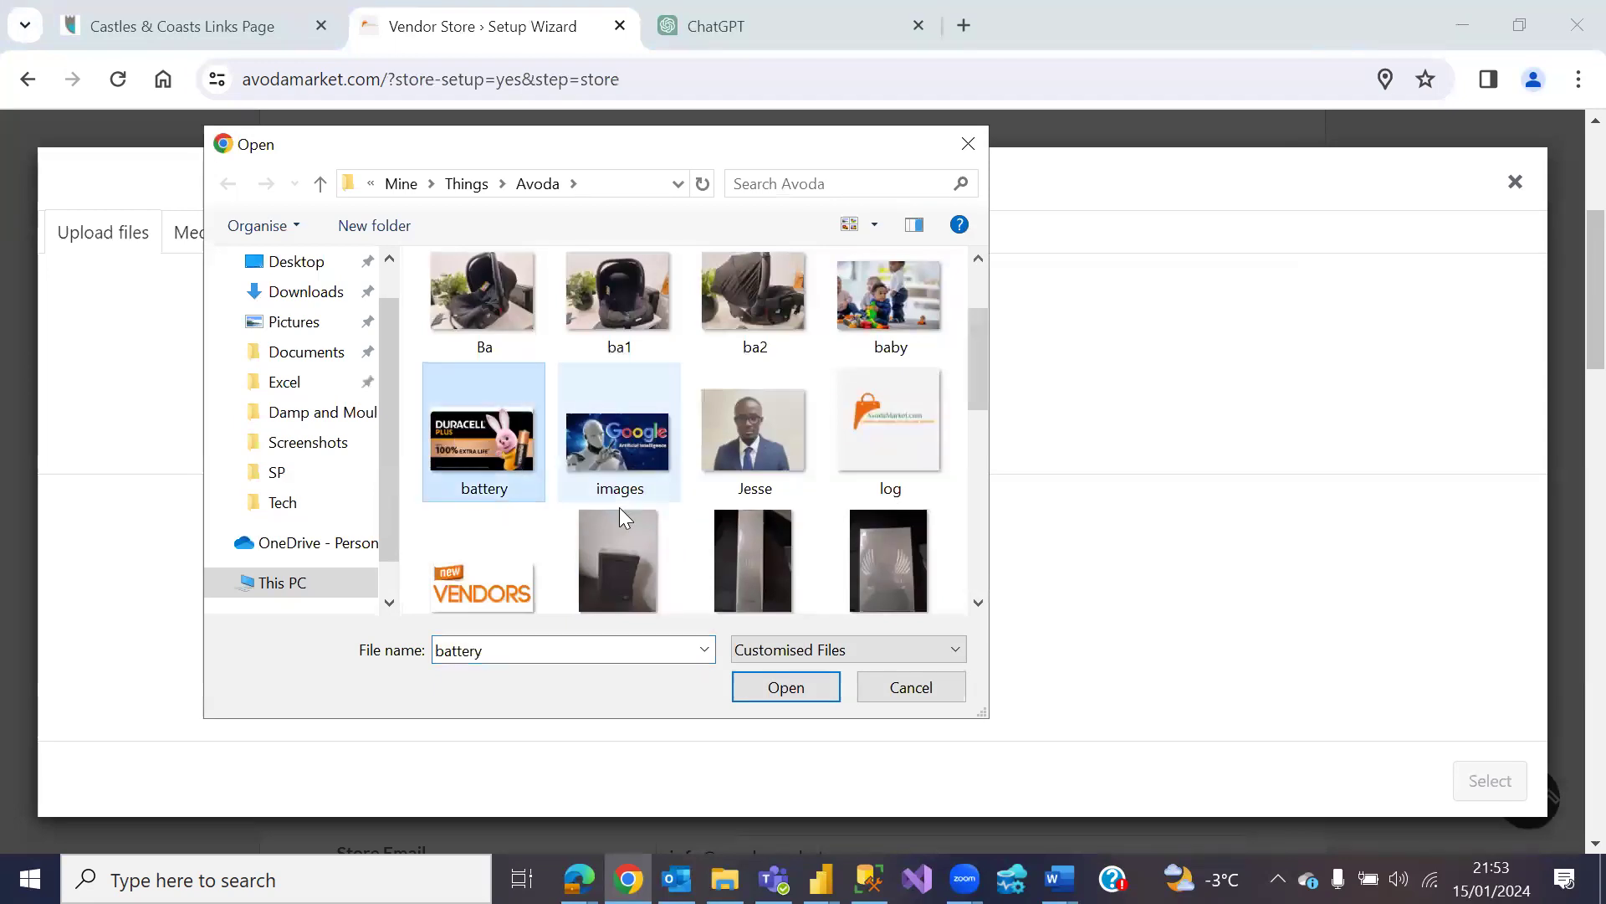
pyautogui.click(783, 684)
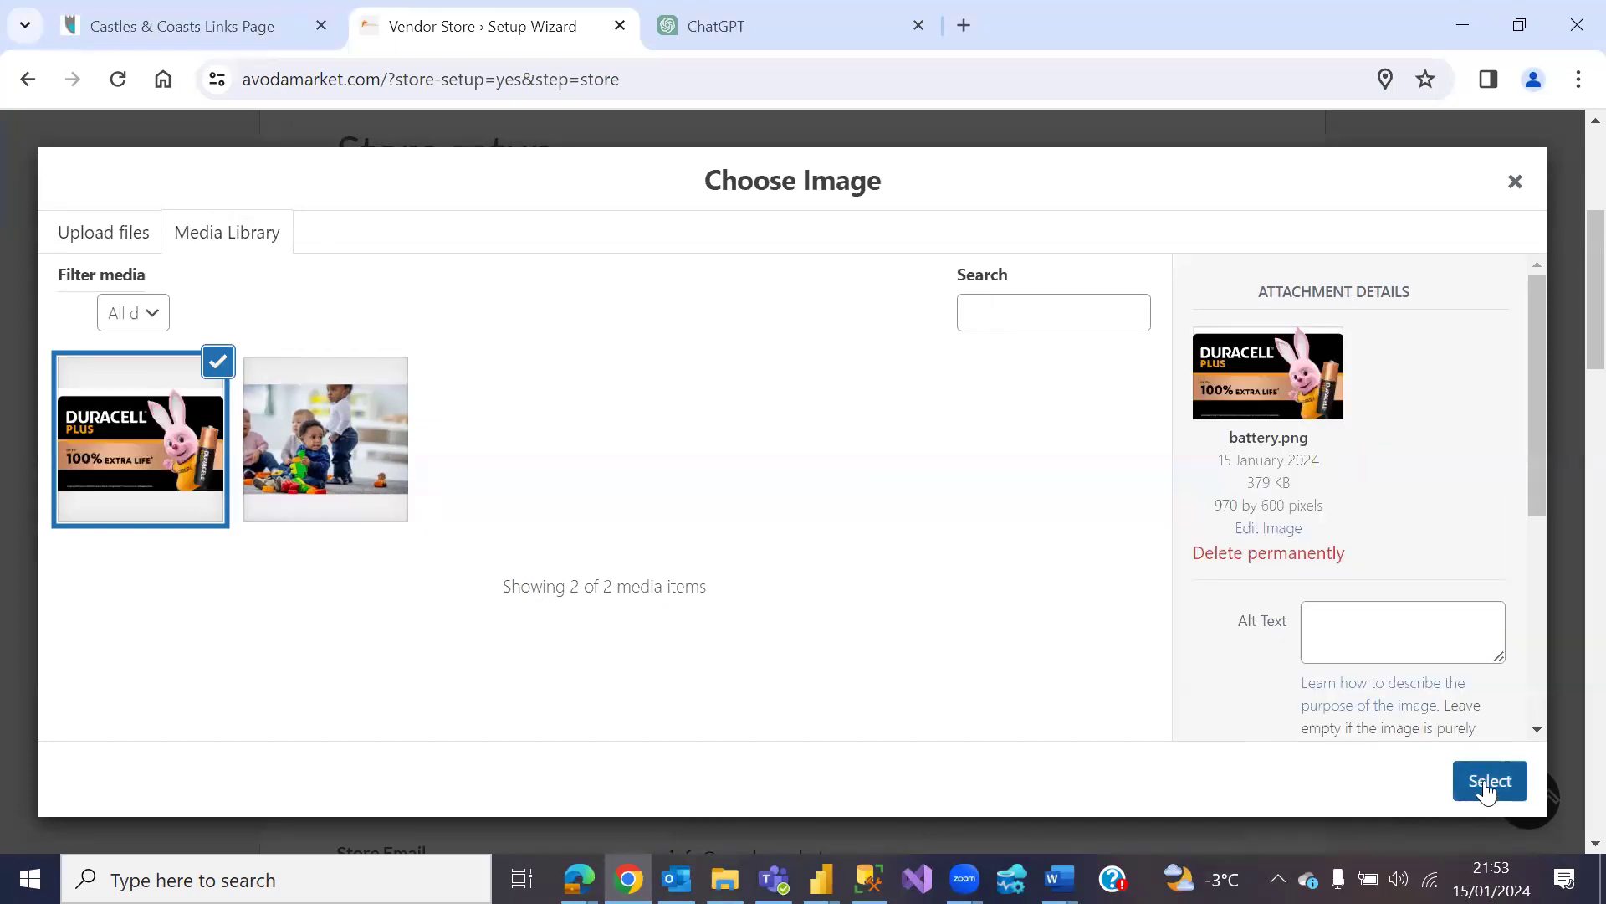
pyautogui.click(1486, 789)
pyautogui.scroll(-5, 1068, 634)
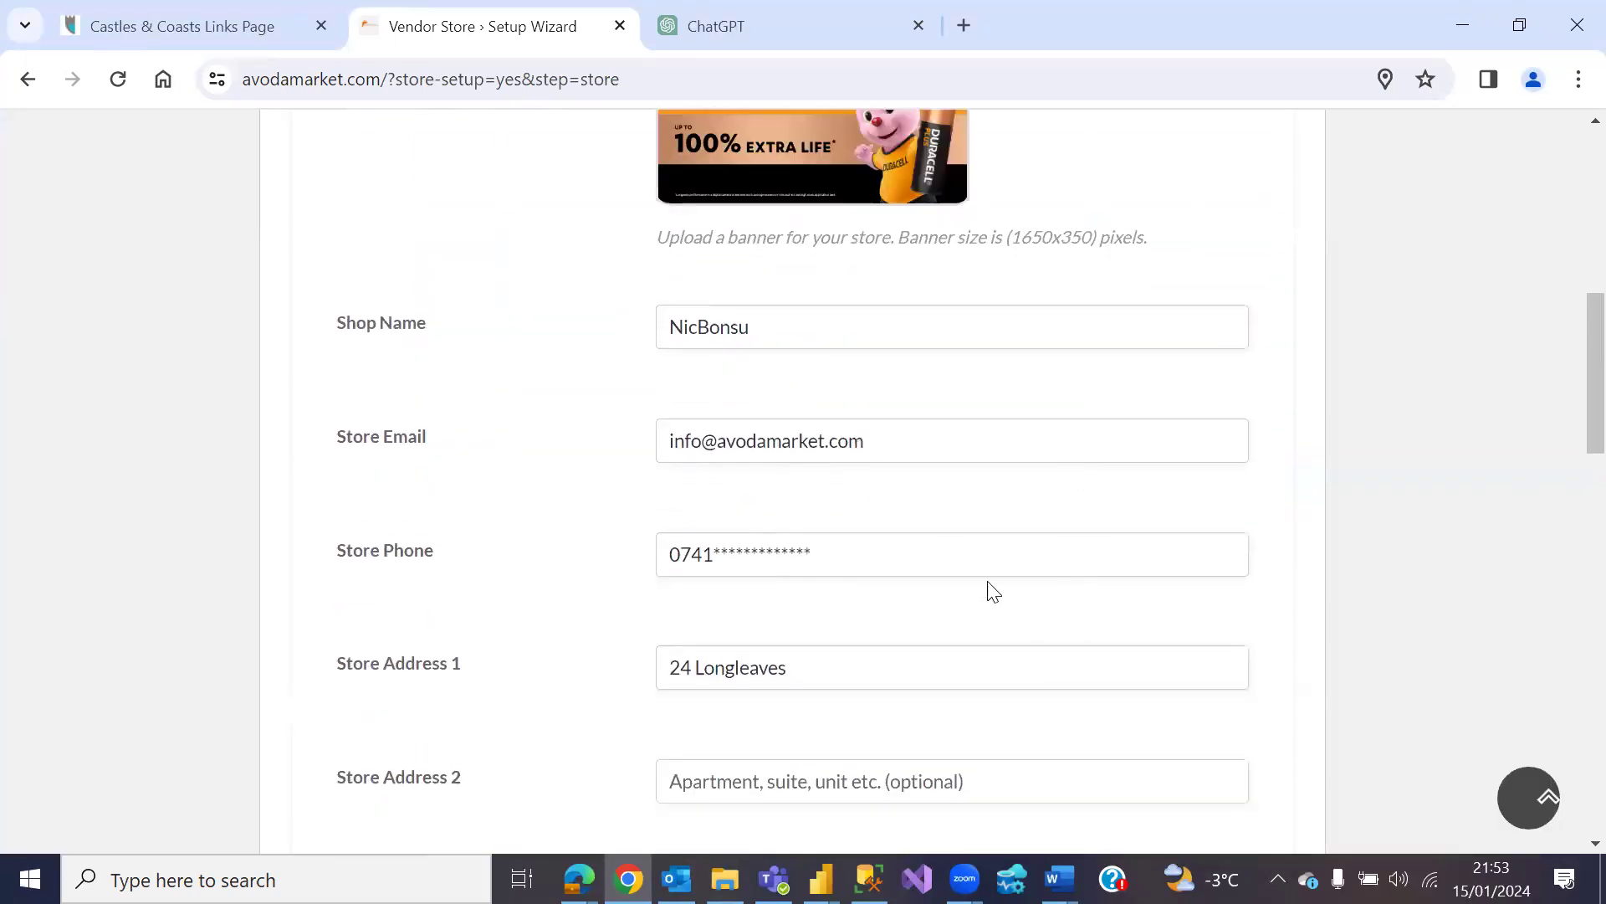
pyautogui.scroll(-9, 992, 593)
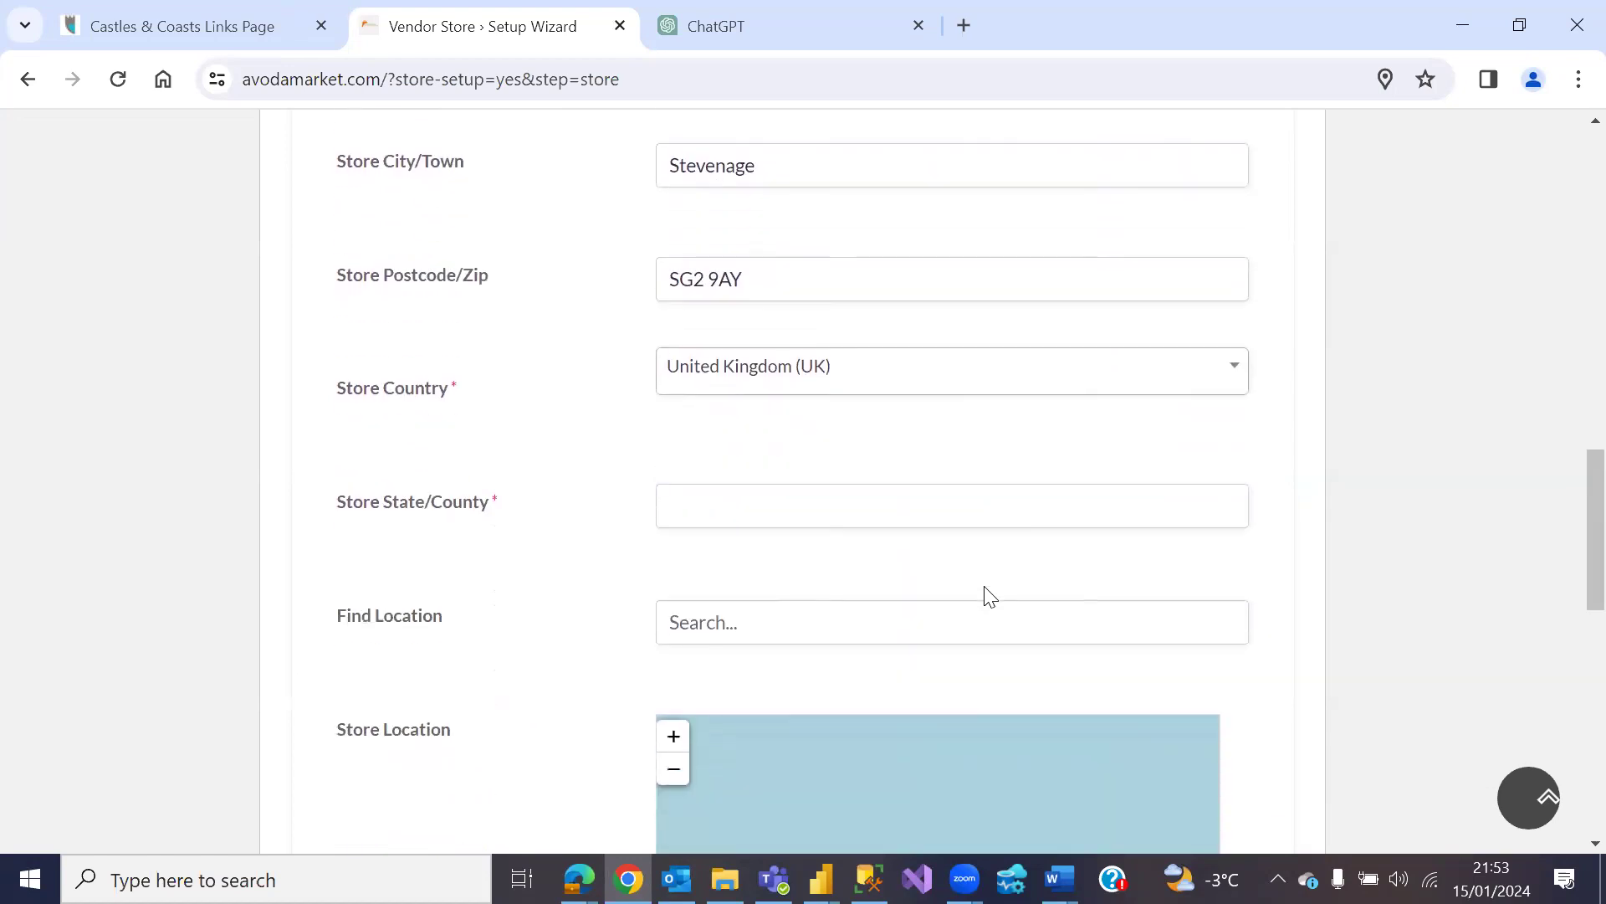
pyautogui.scroll(-2, 991, 594)
pyautogui.scroll(-2, 673, 530)
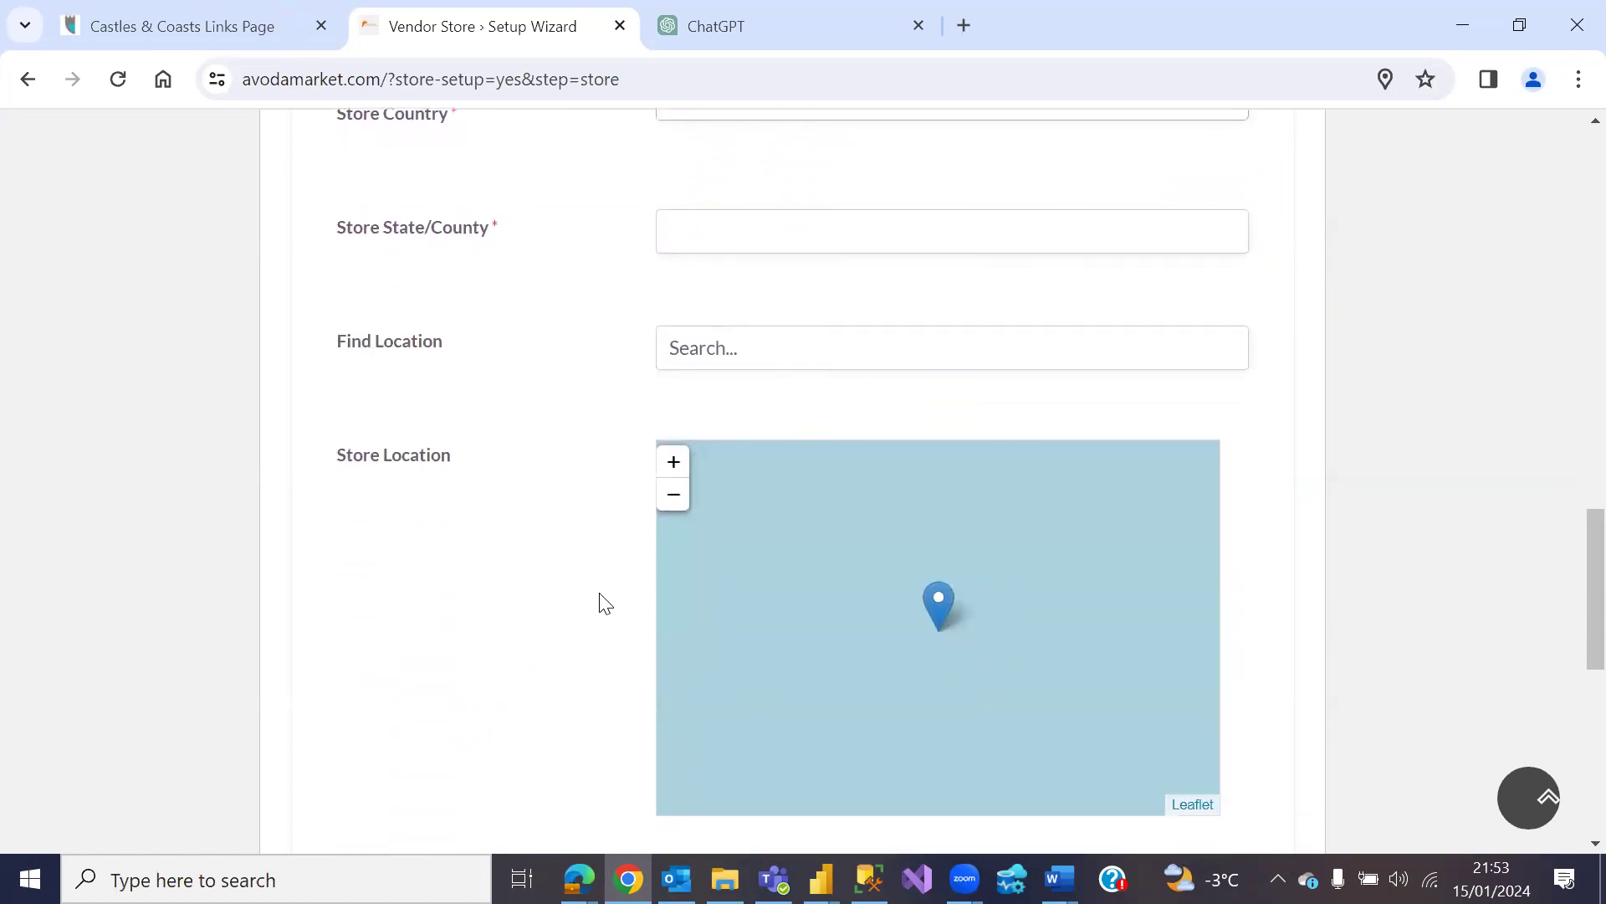
pyautogui.scroll(-4, 602, 590)
pyautogui.scroll(-2, 711, 674)
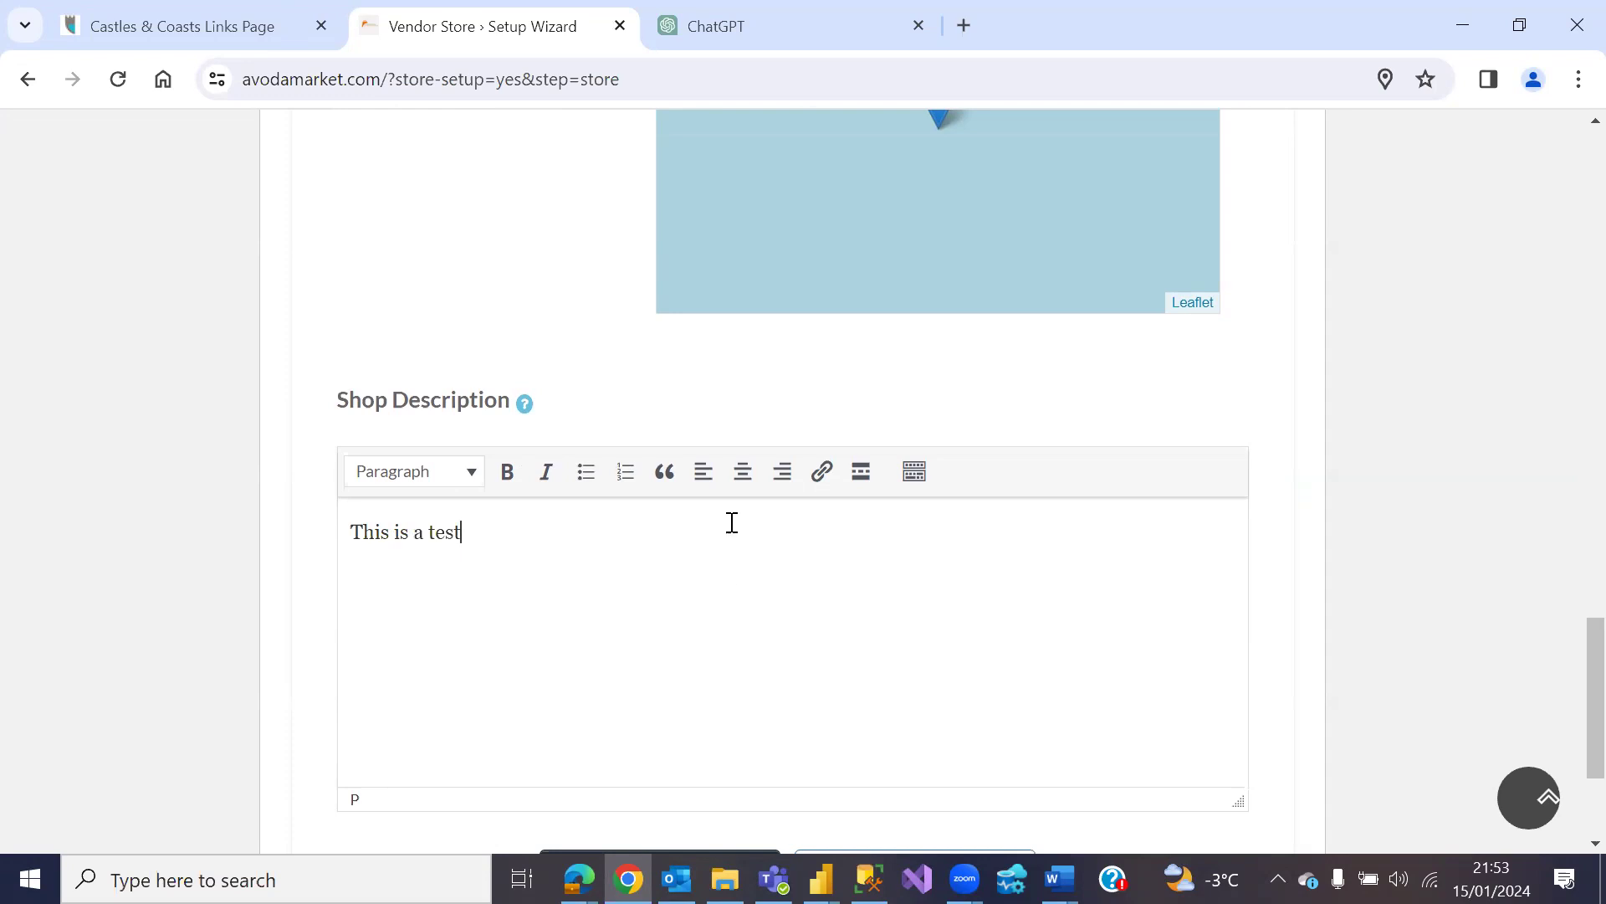
pyautogui.scroll(-3, 732, 523)
# Step: Save the store details and keep PayPal as the payment method
pyautogui.click(660, 617)
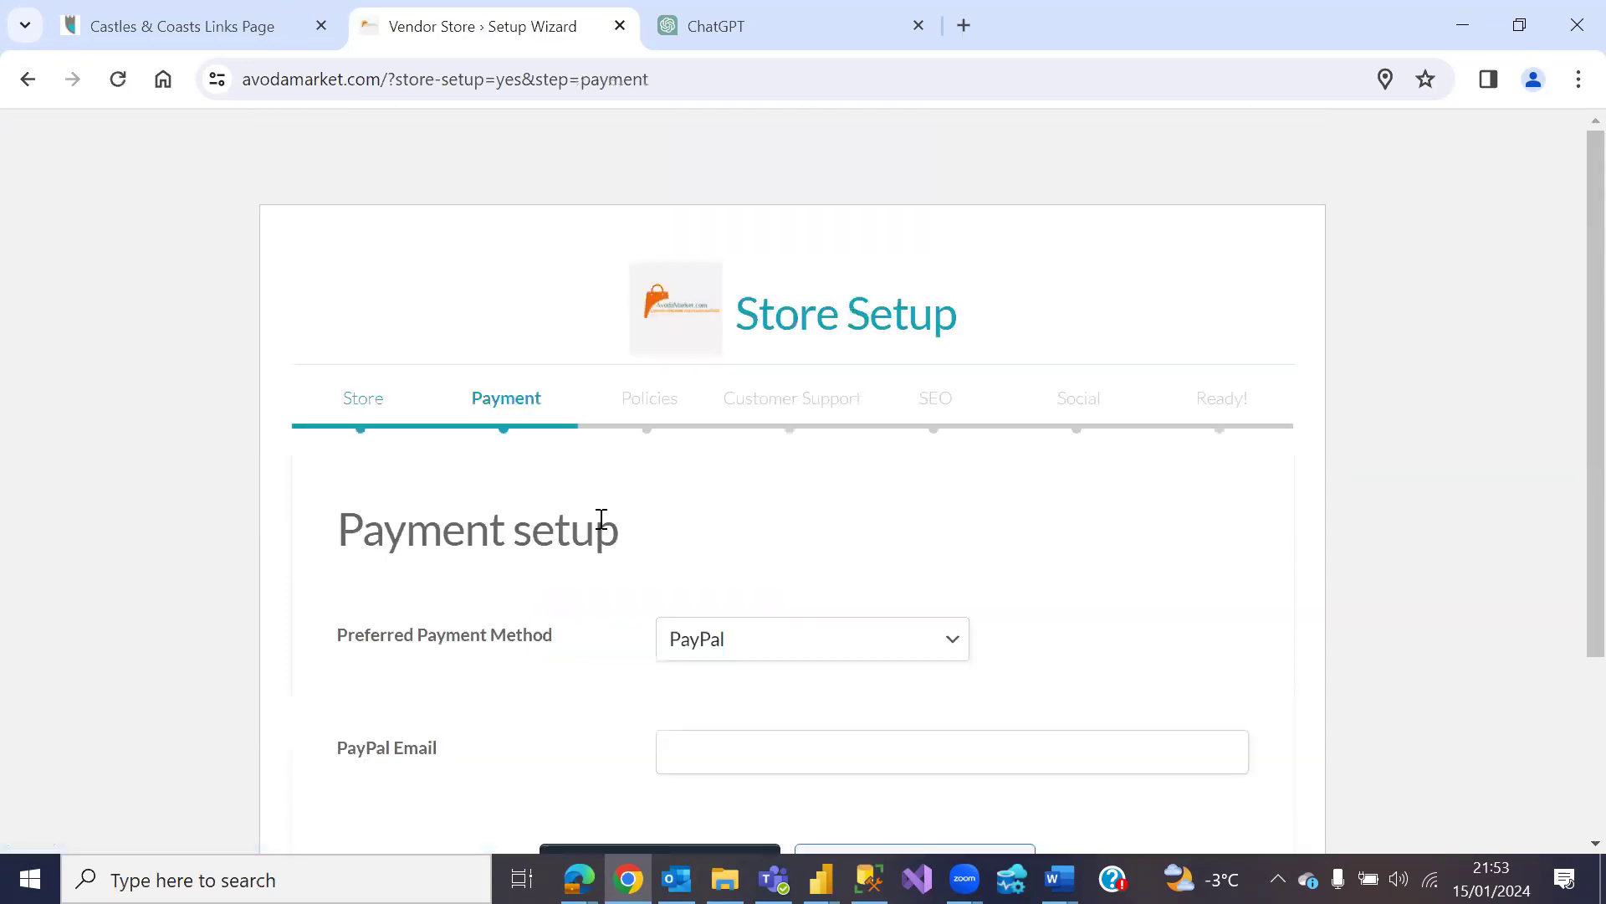
pyautogui.scroll(-3, 602, 528)
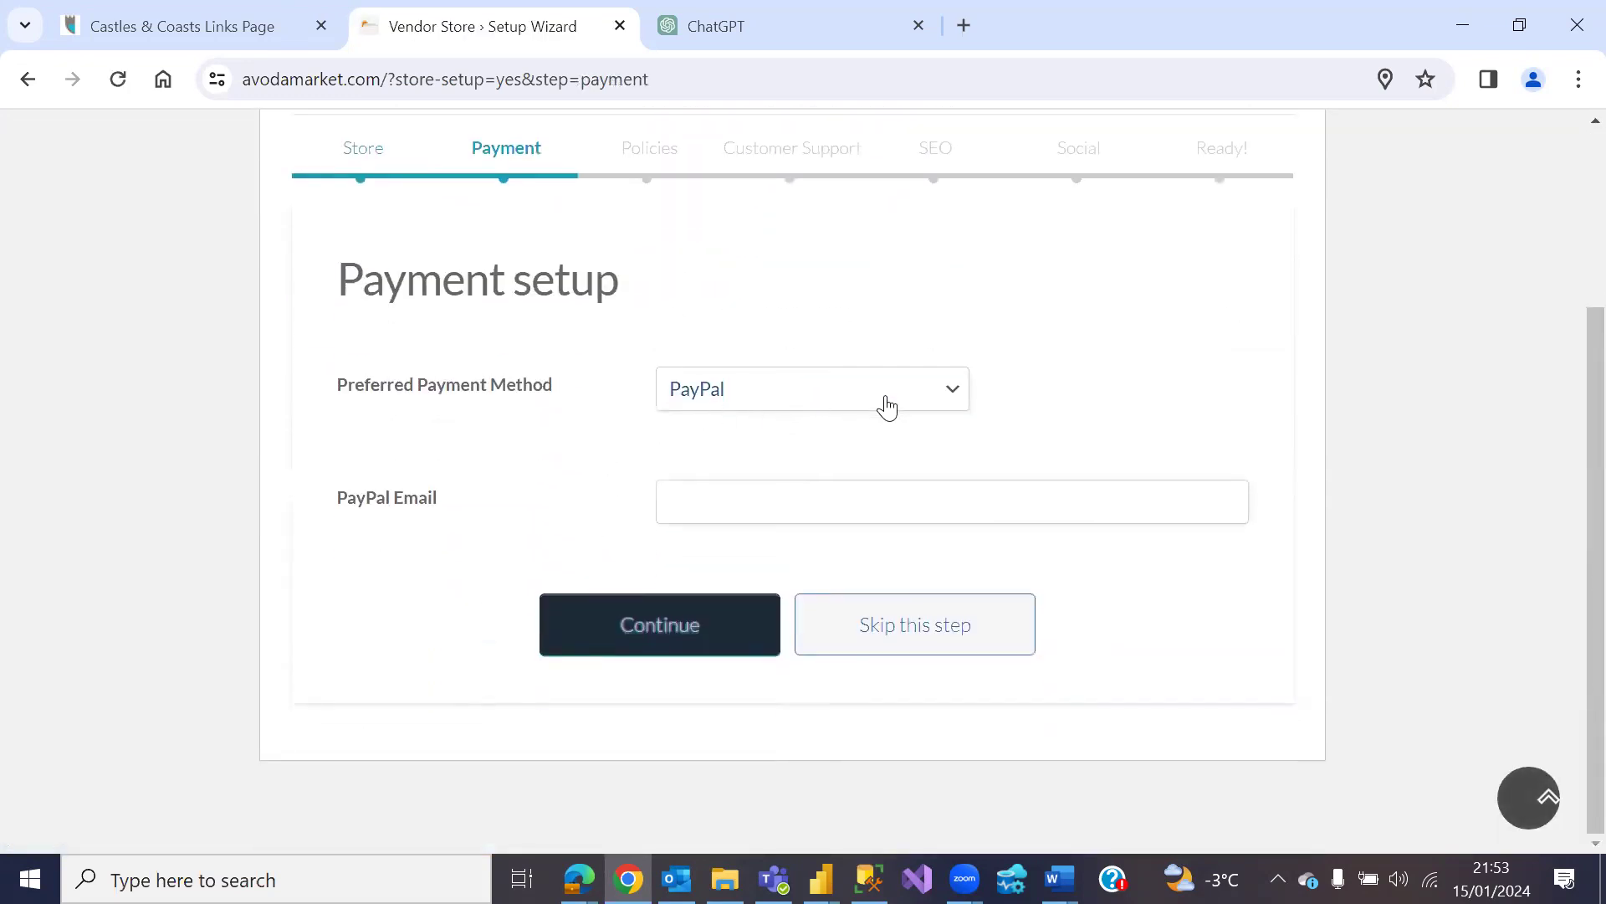
pyautogui.click(943, 400)
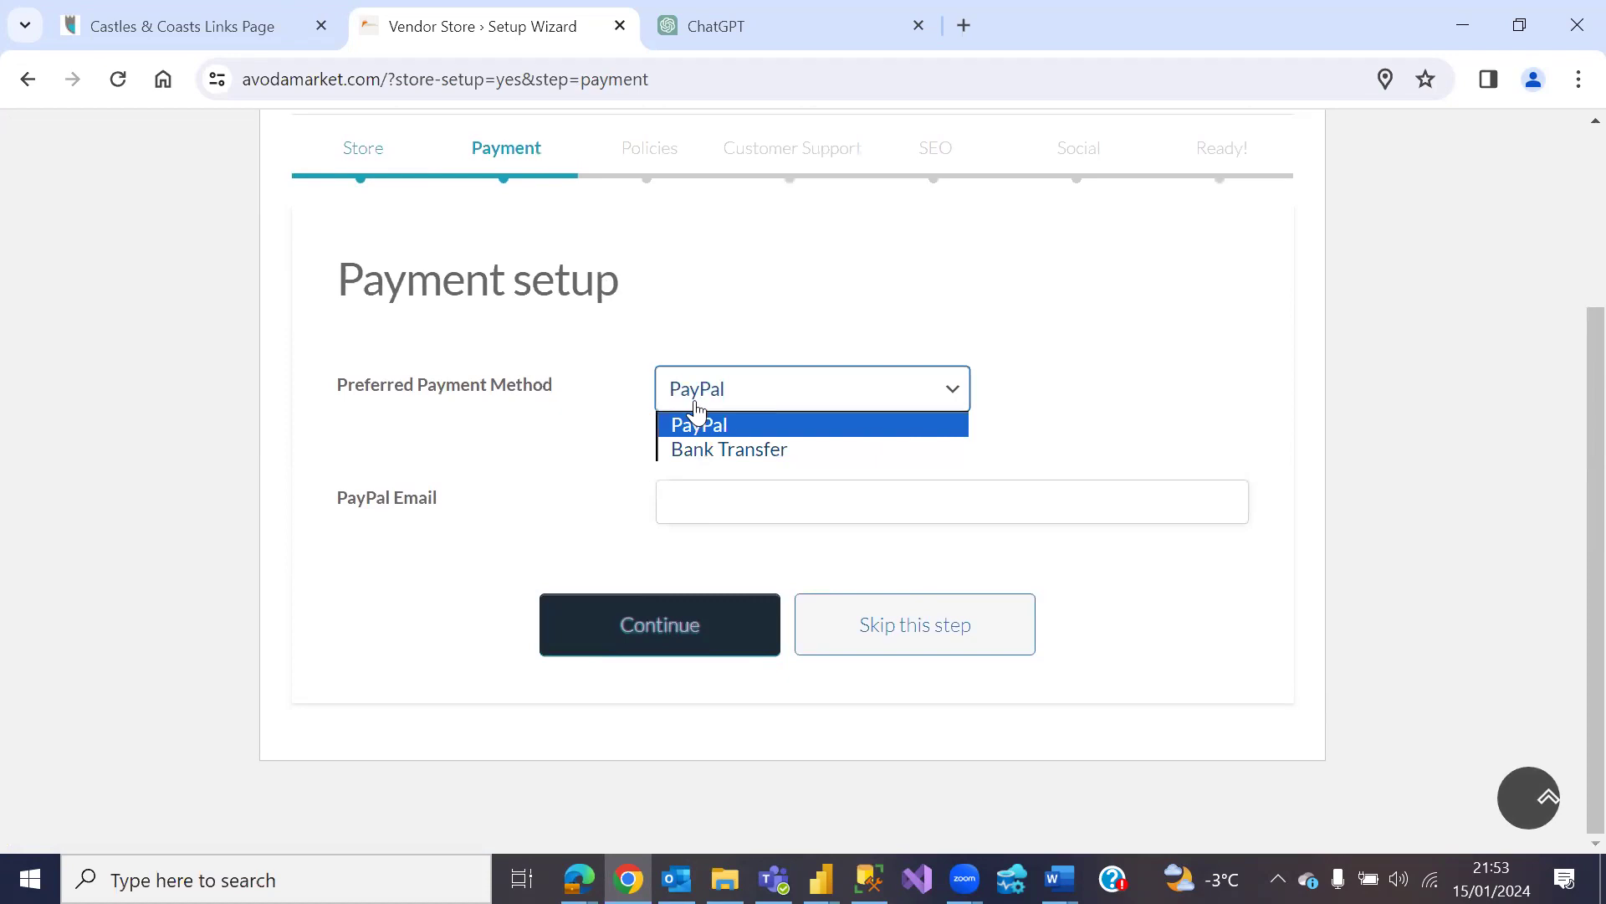
pyautogui.click(1060, 390)
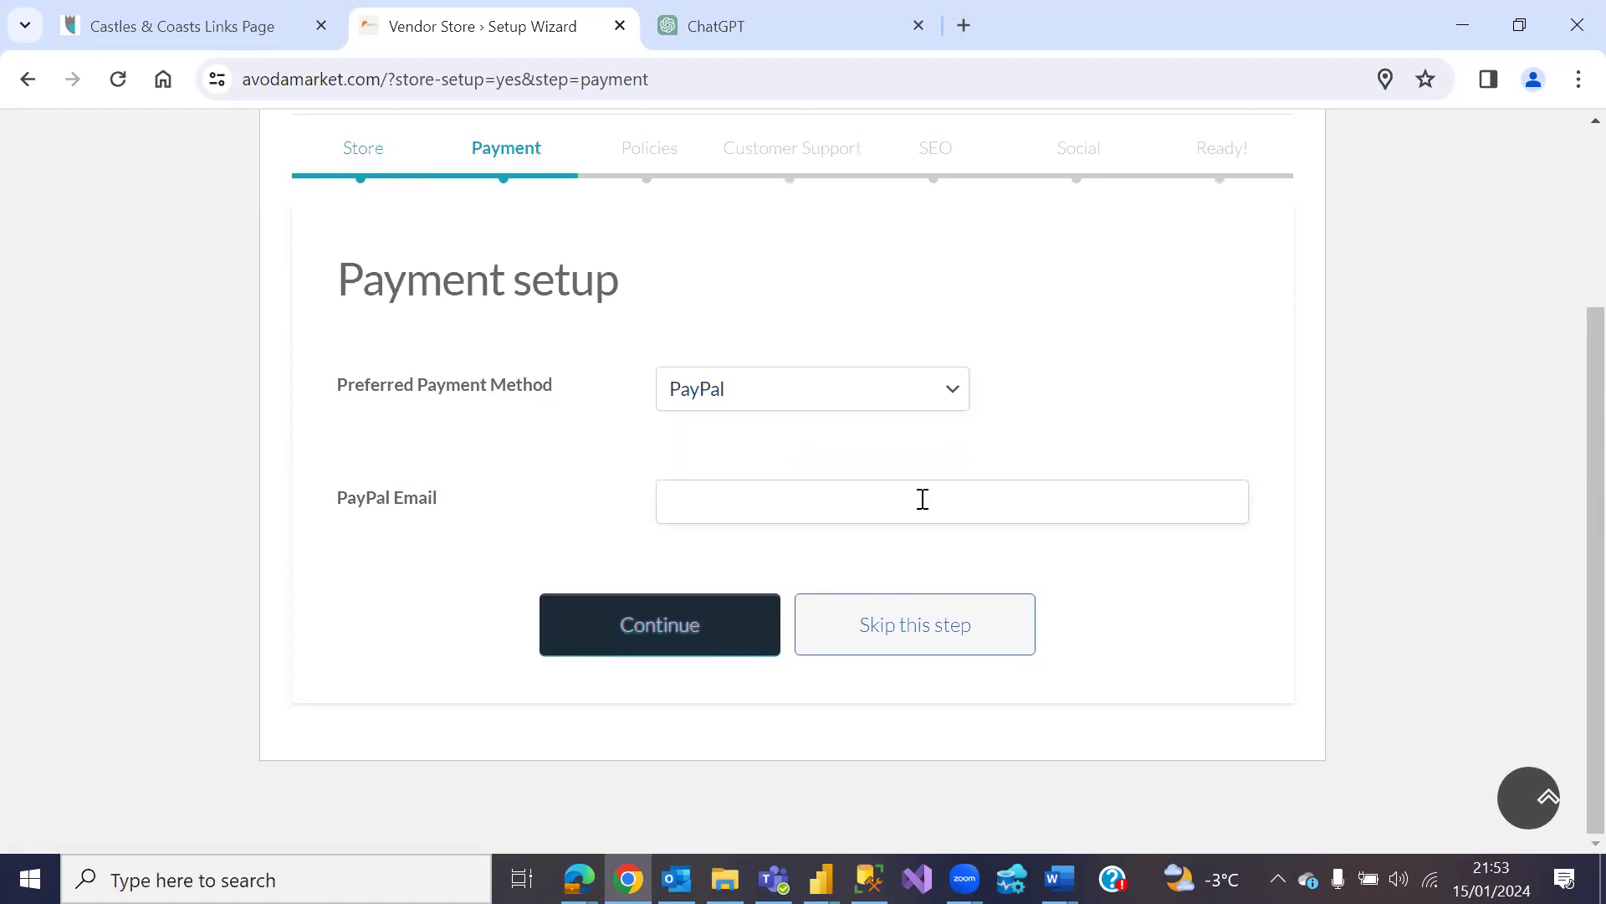
# Step: Try Bank Transfer, switch back to PayPal, and skip the payment step
pyautogui.click(953, 393)
pyautogui.click(811, 451)
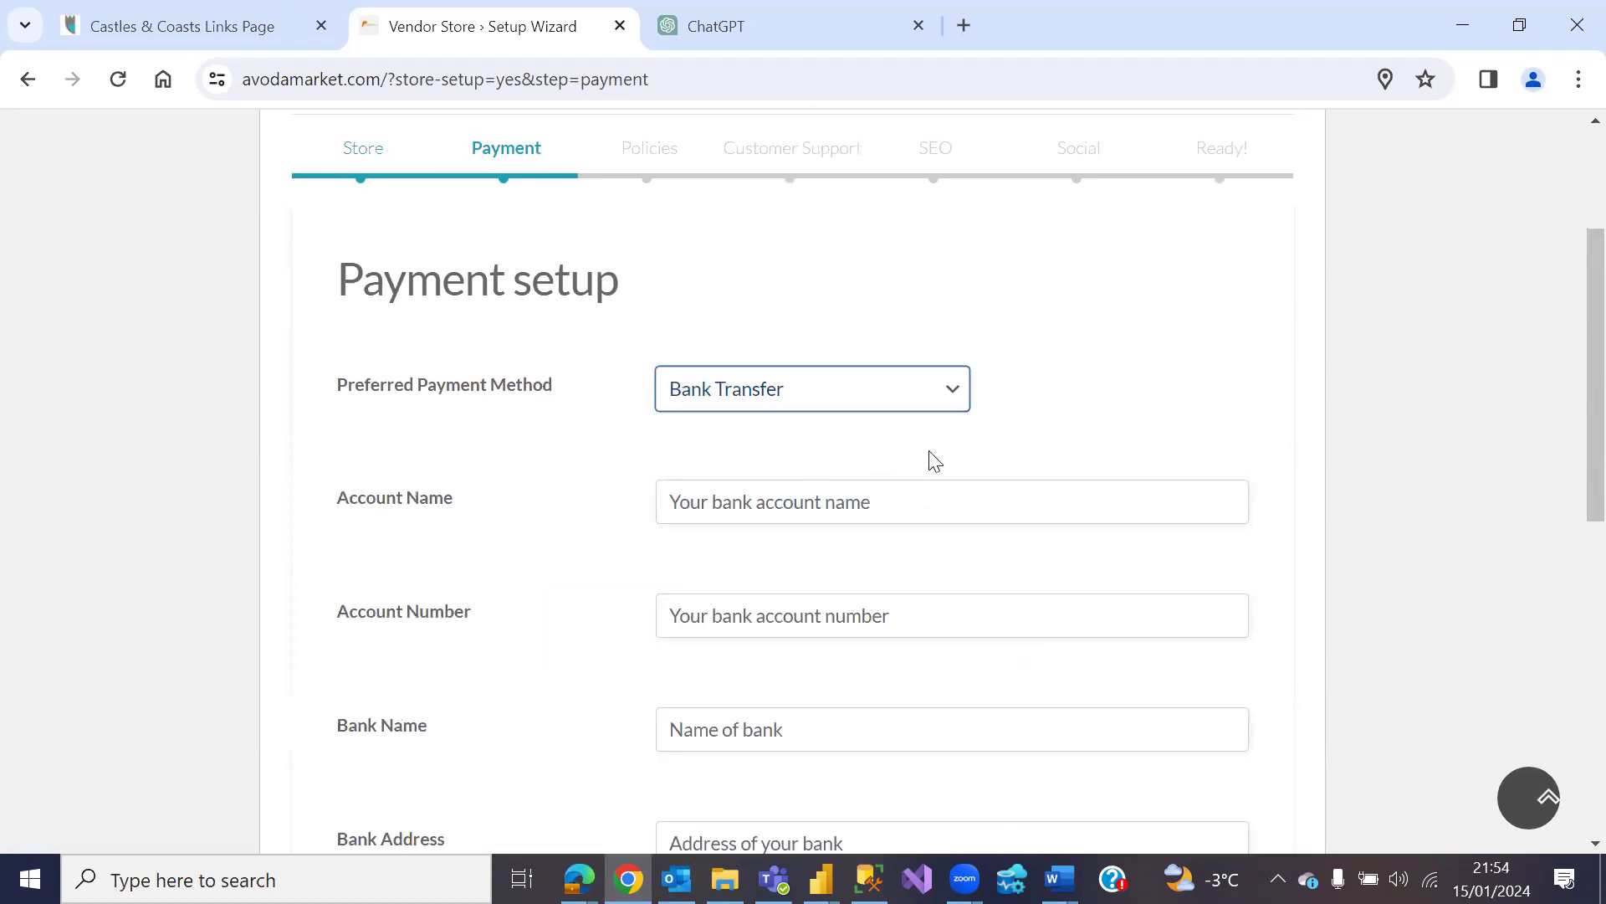
pyautogui.scroll(-10, 836, 591)
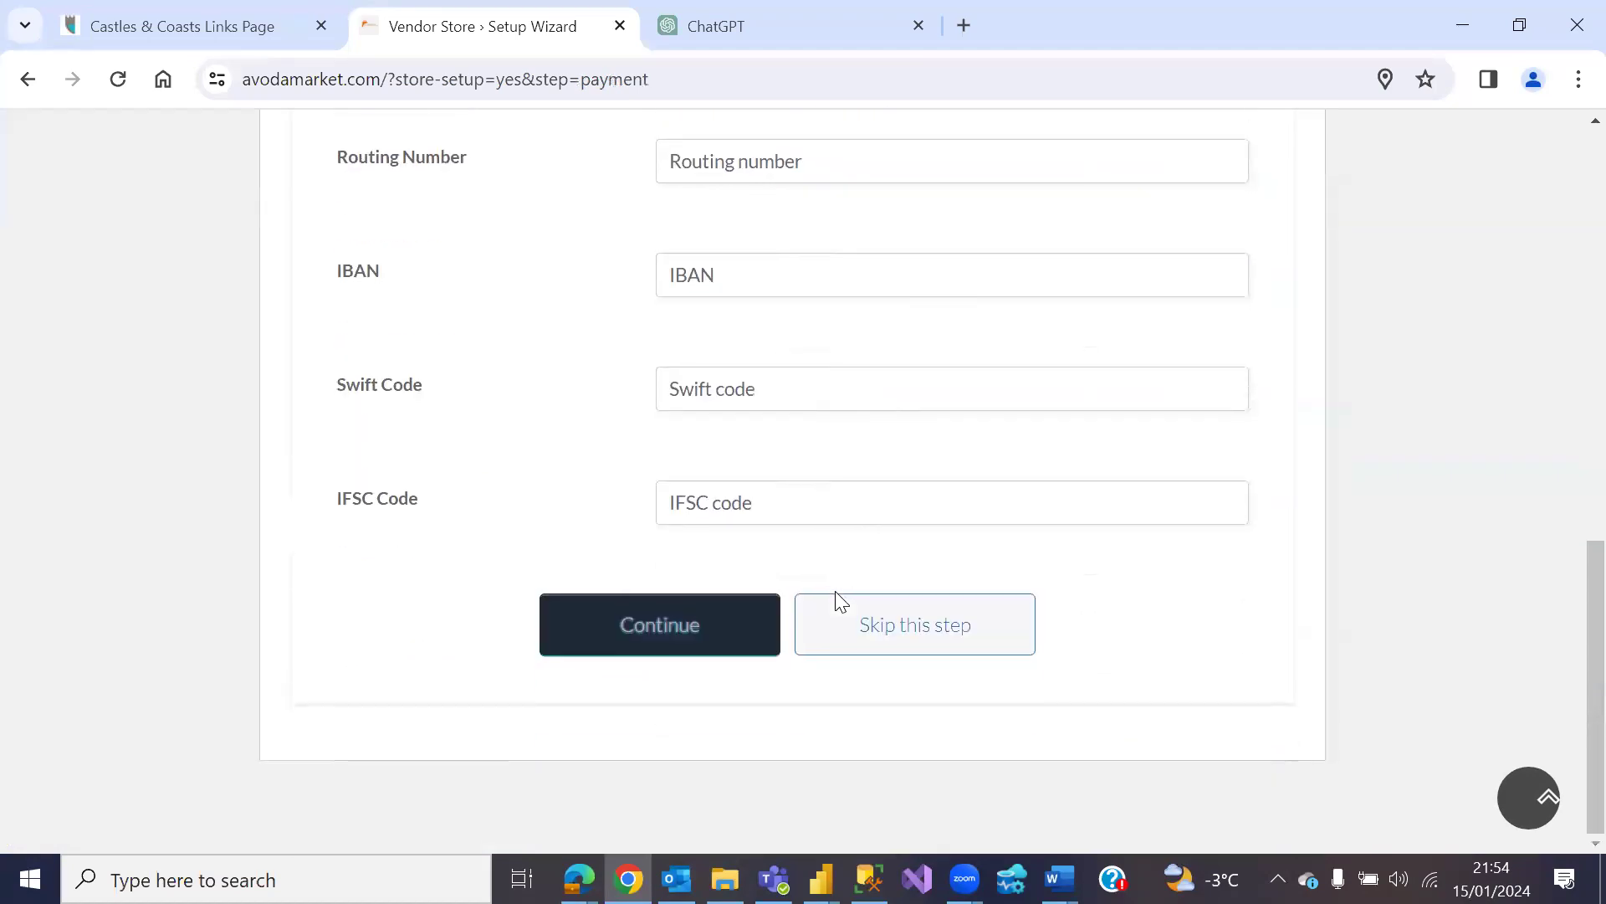
pyautogui.scroll(10, 832, 588)
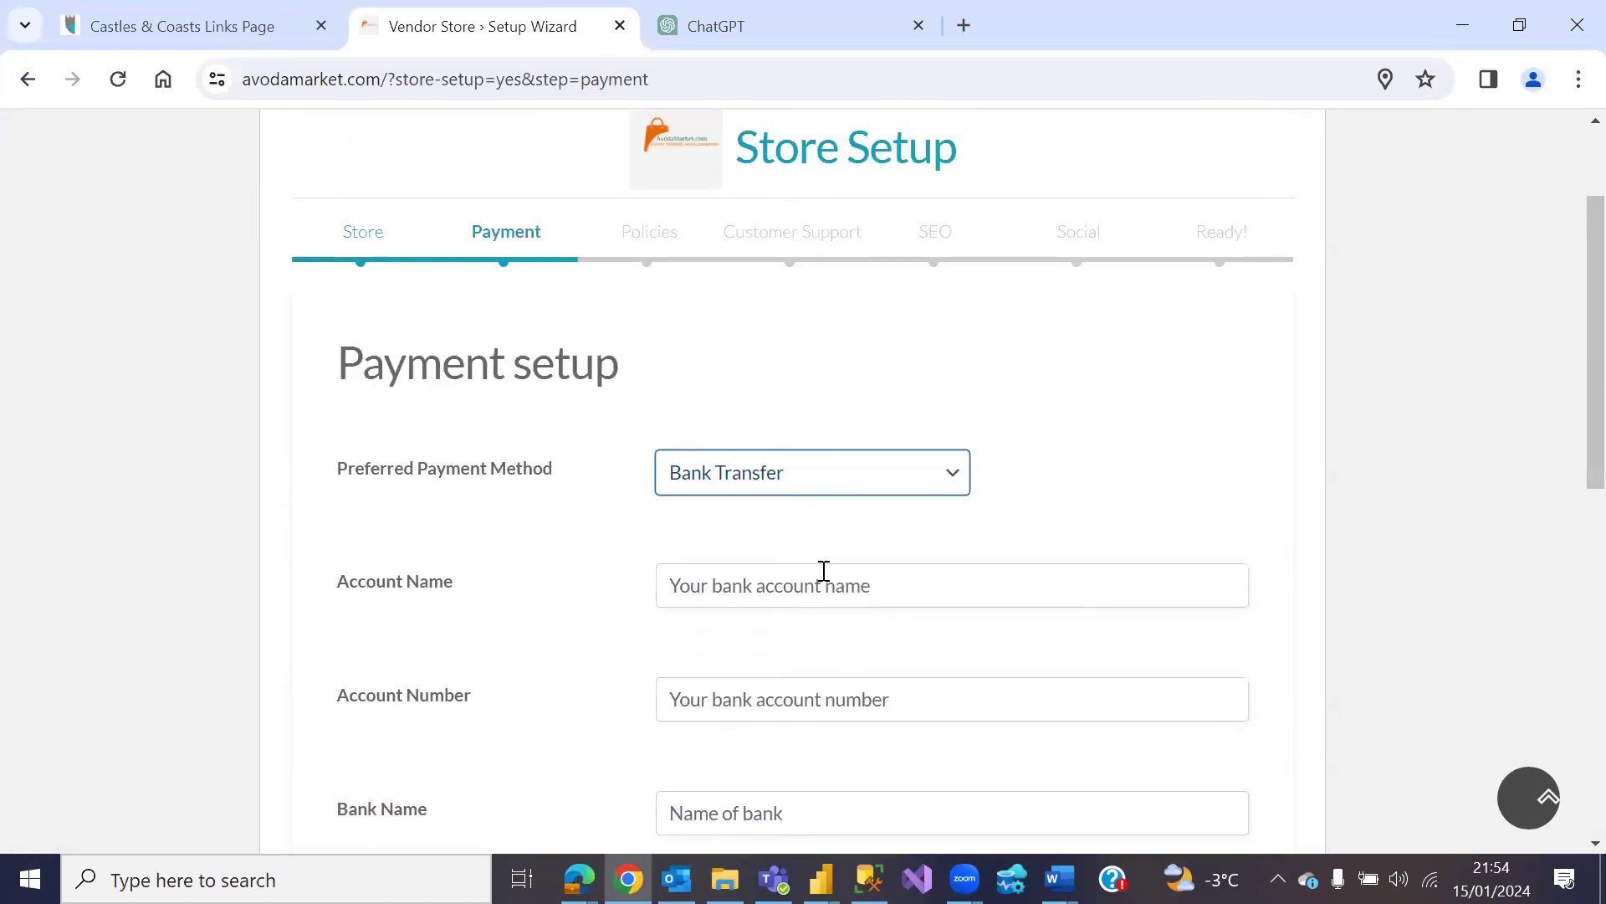
pyautogui.click(954, 473)
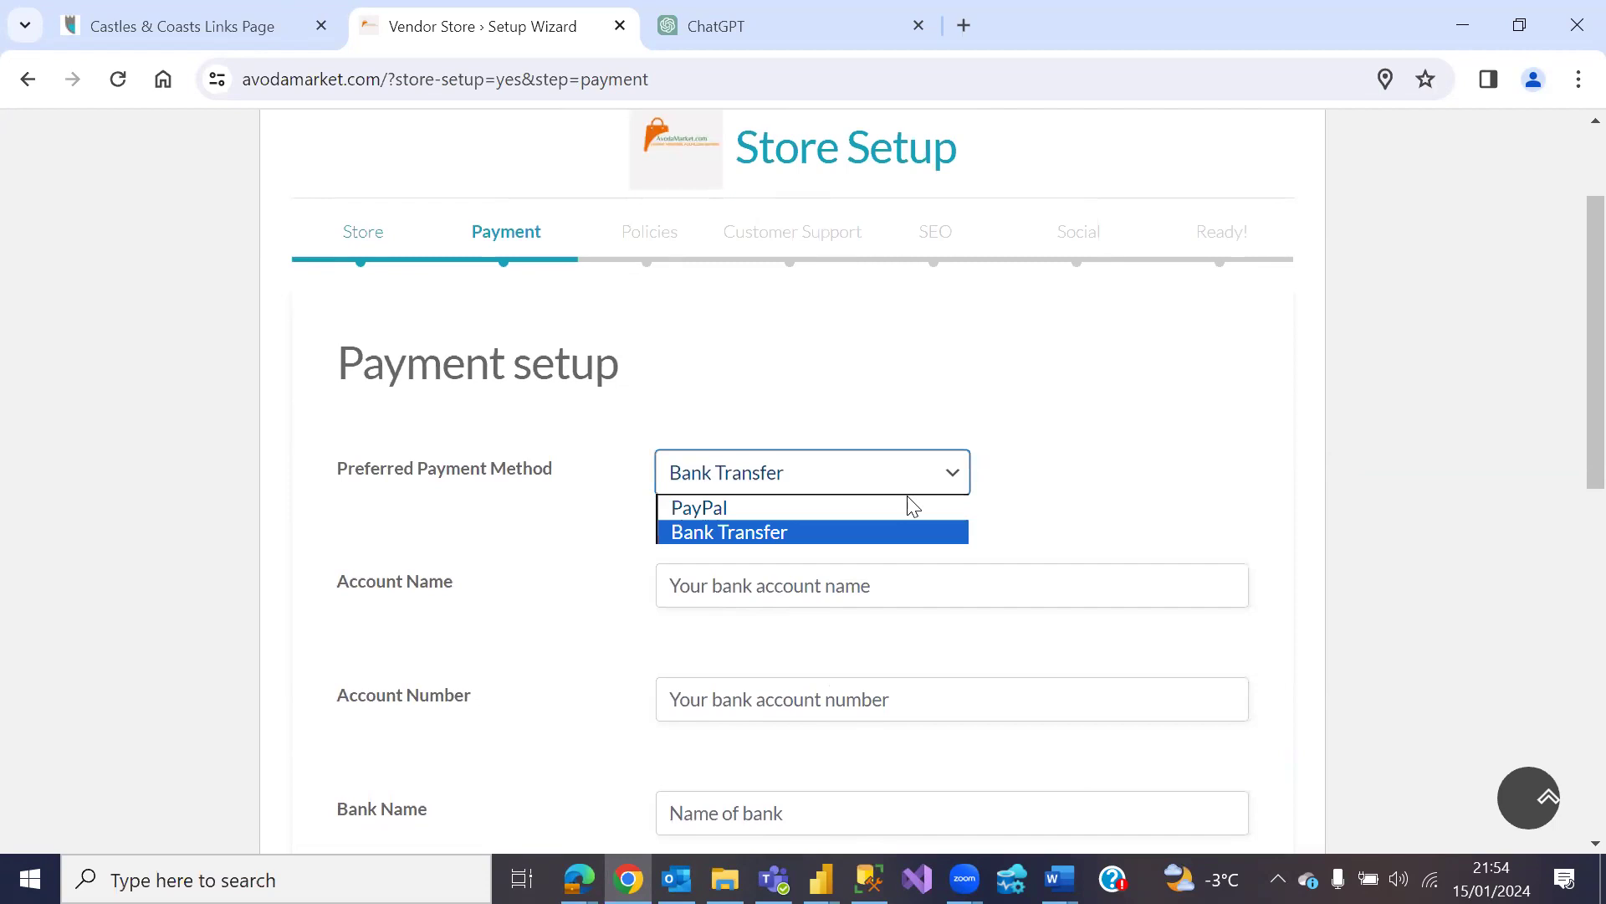
pyautogui.click(912, 504)
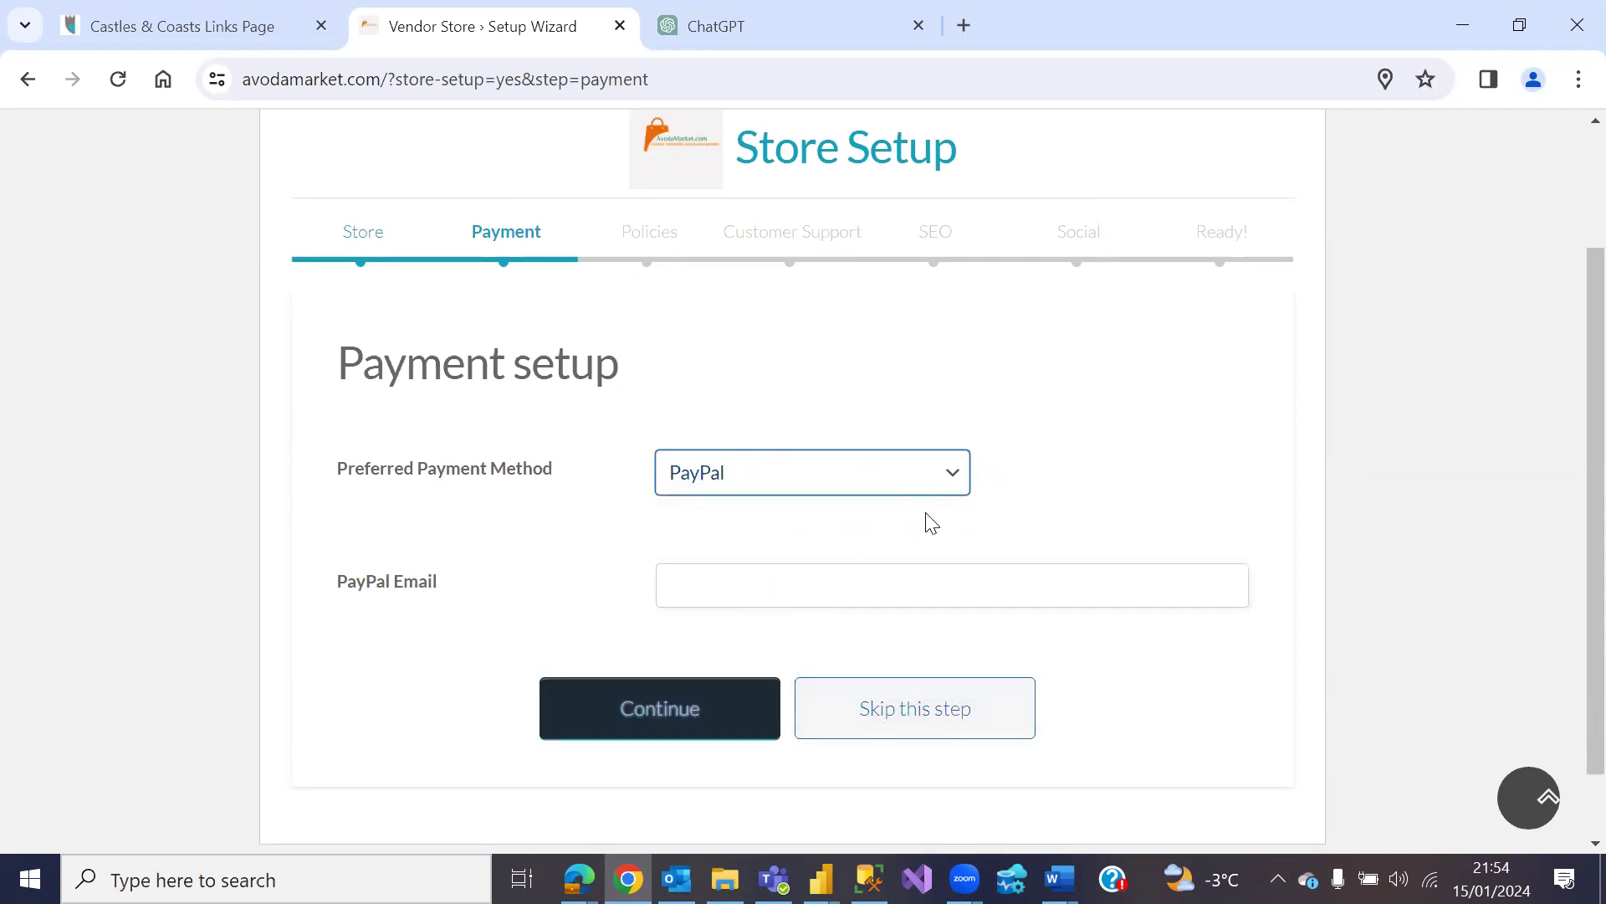
pyautogui.click(893, 718)
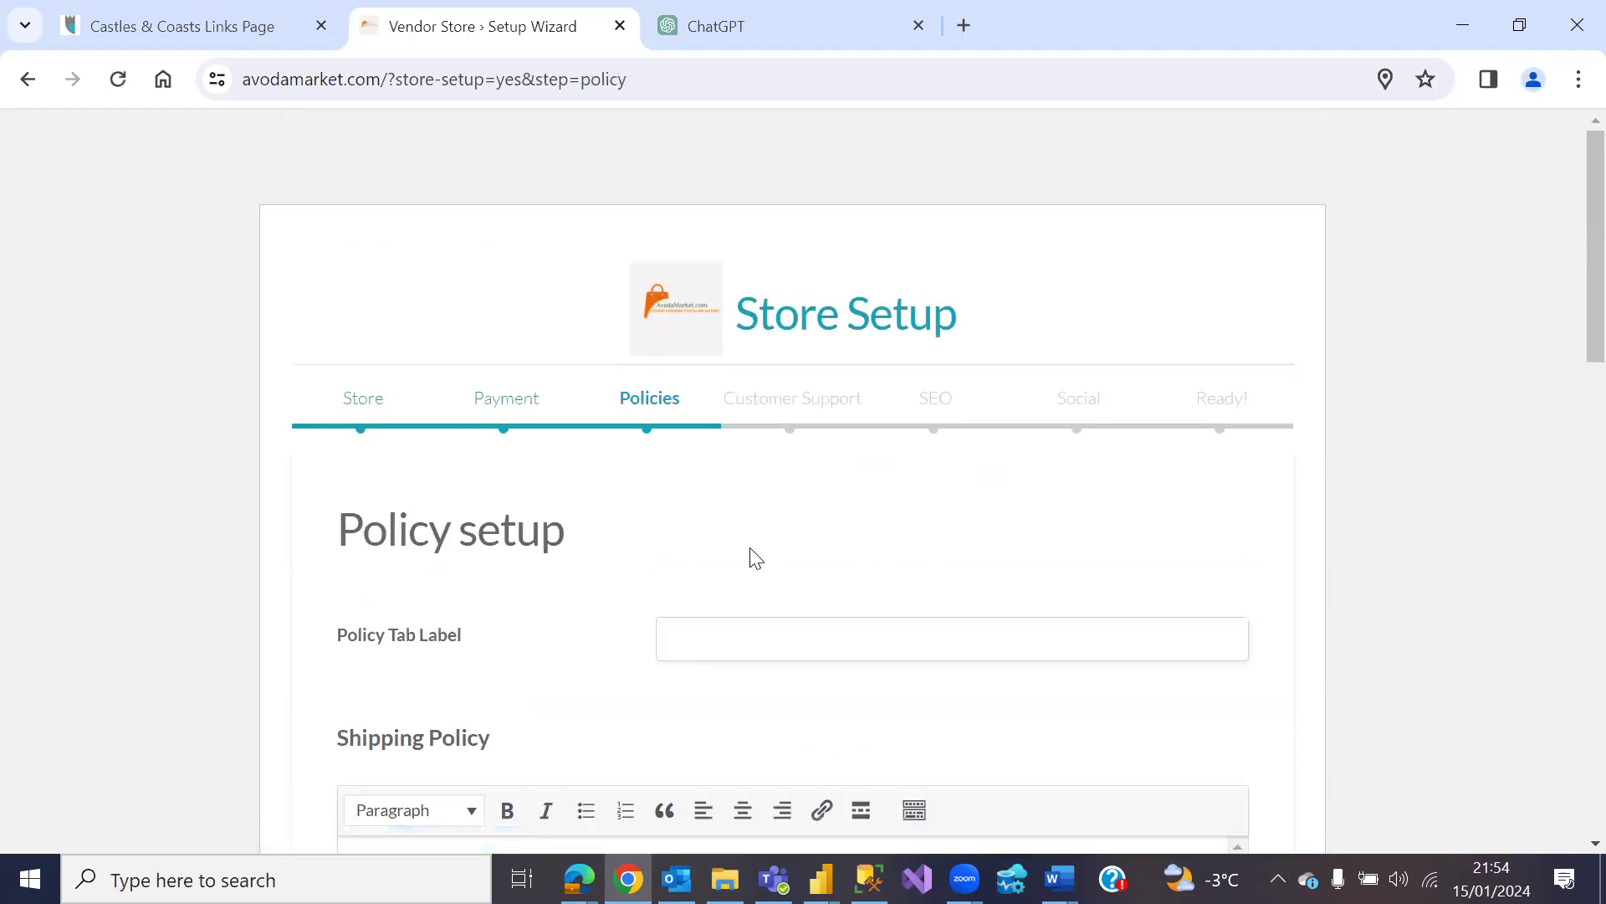
# Step: Set the Policy Tab Label to 'Policies' with the policy texts filled, then continue
pyautogui.scroll(-1, 752, 557)
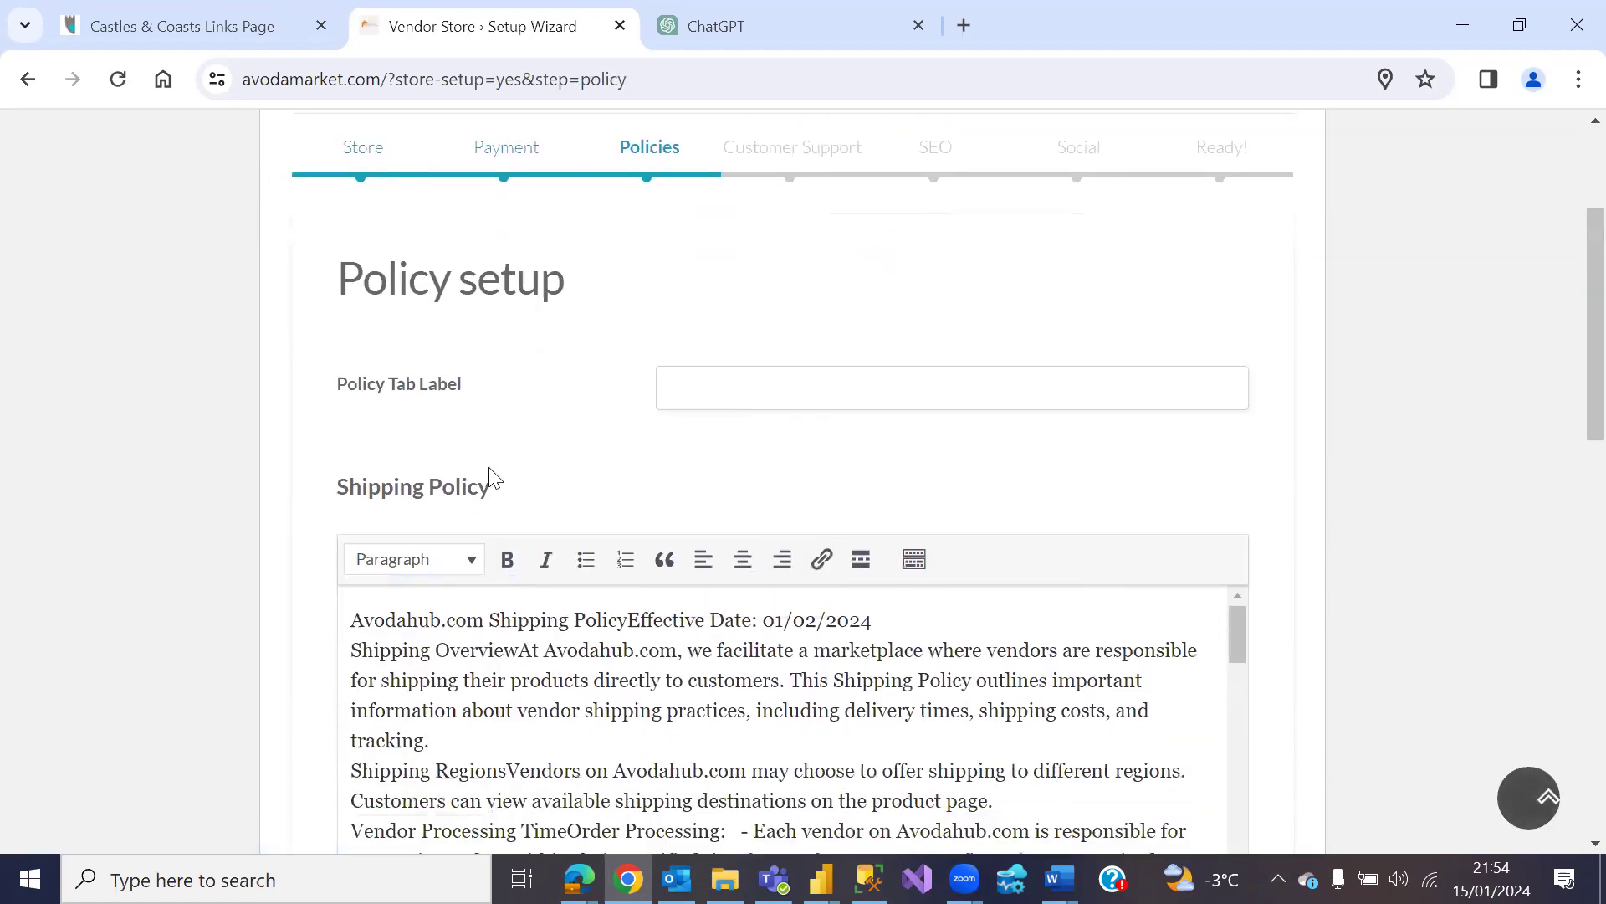
pyautogui.scroll(-3, 682, 664)
pyautogui.scroll(3, 682, 664)
pyautogui.scroll(-10, 309, 569)
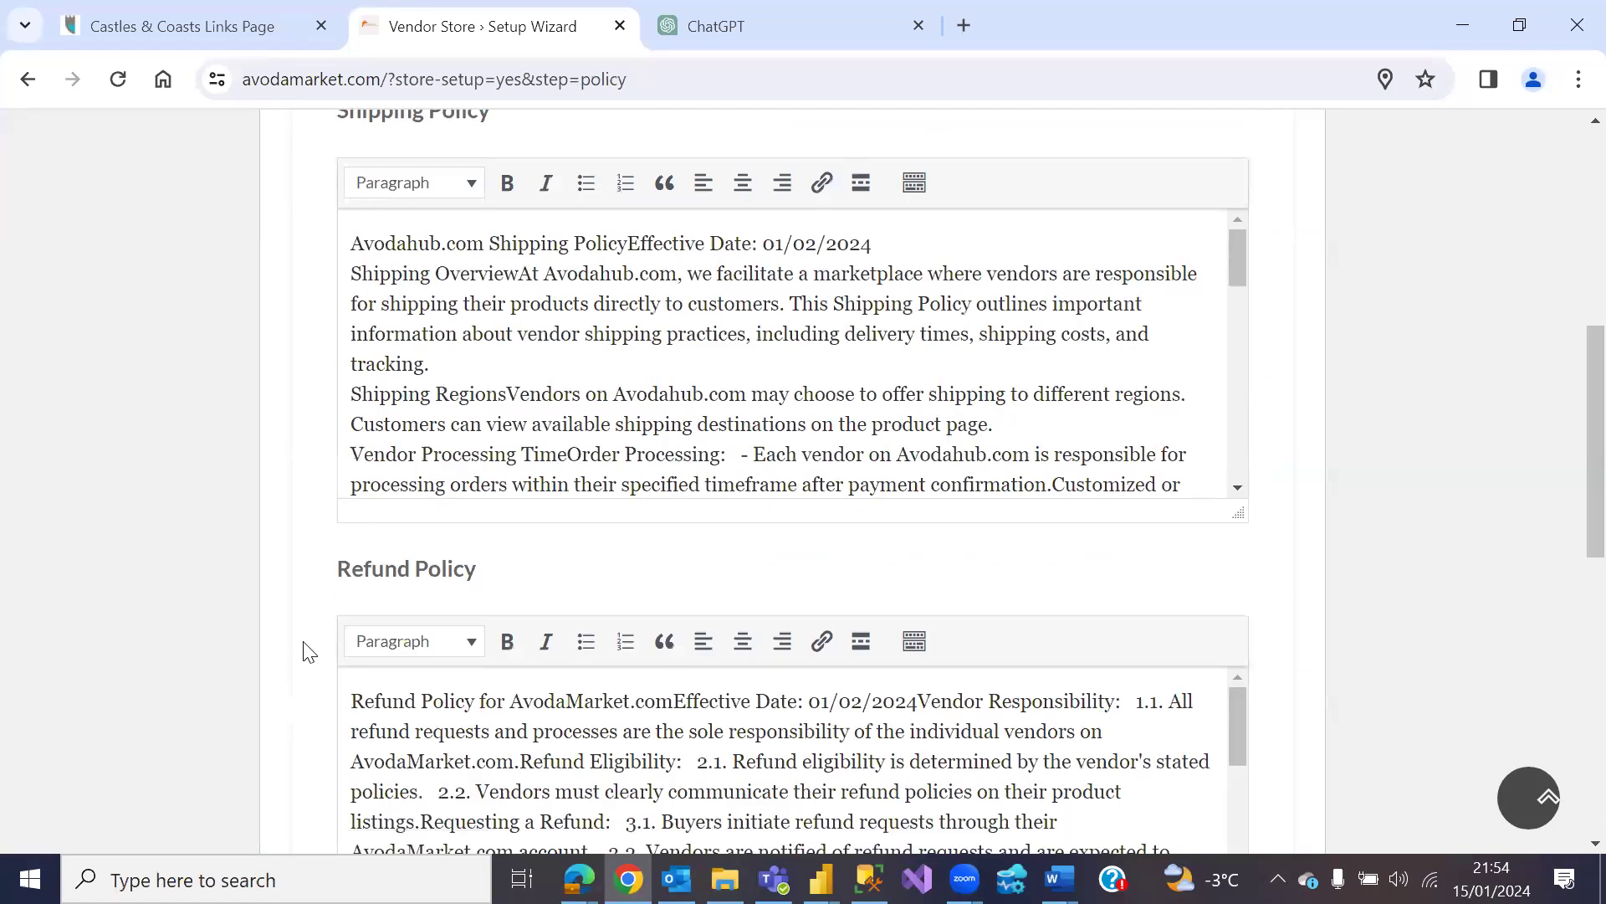
pyautogui.scroll(-5, 309, 640)
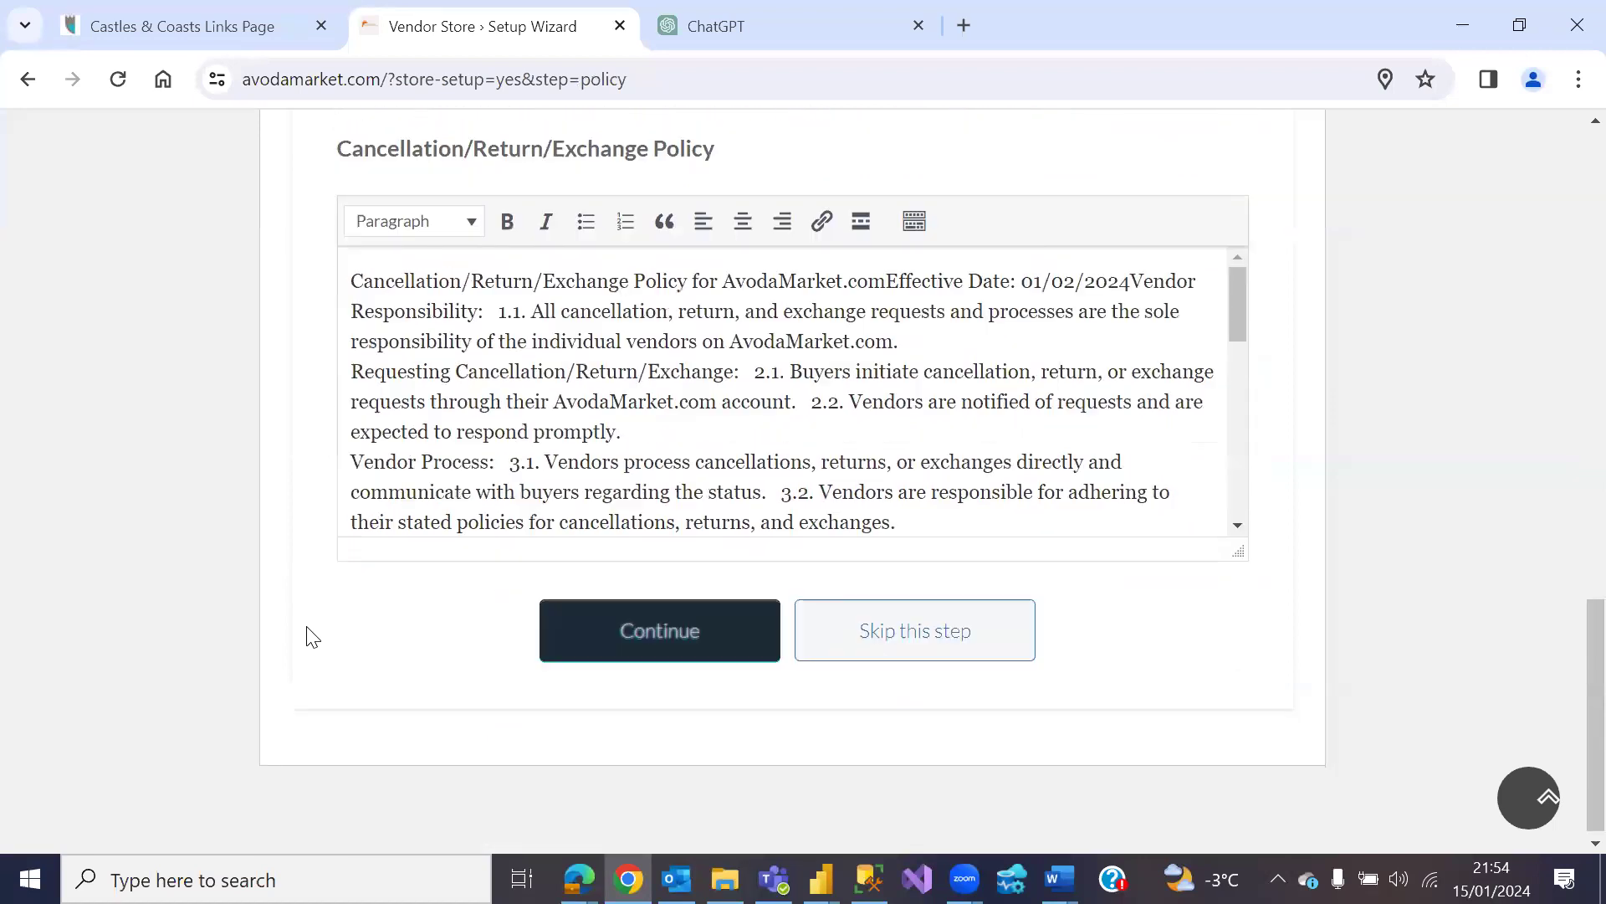
pyautogui.scroll(10, 309, 636)
pyautogui.scroll(4, 310, 630)
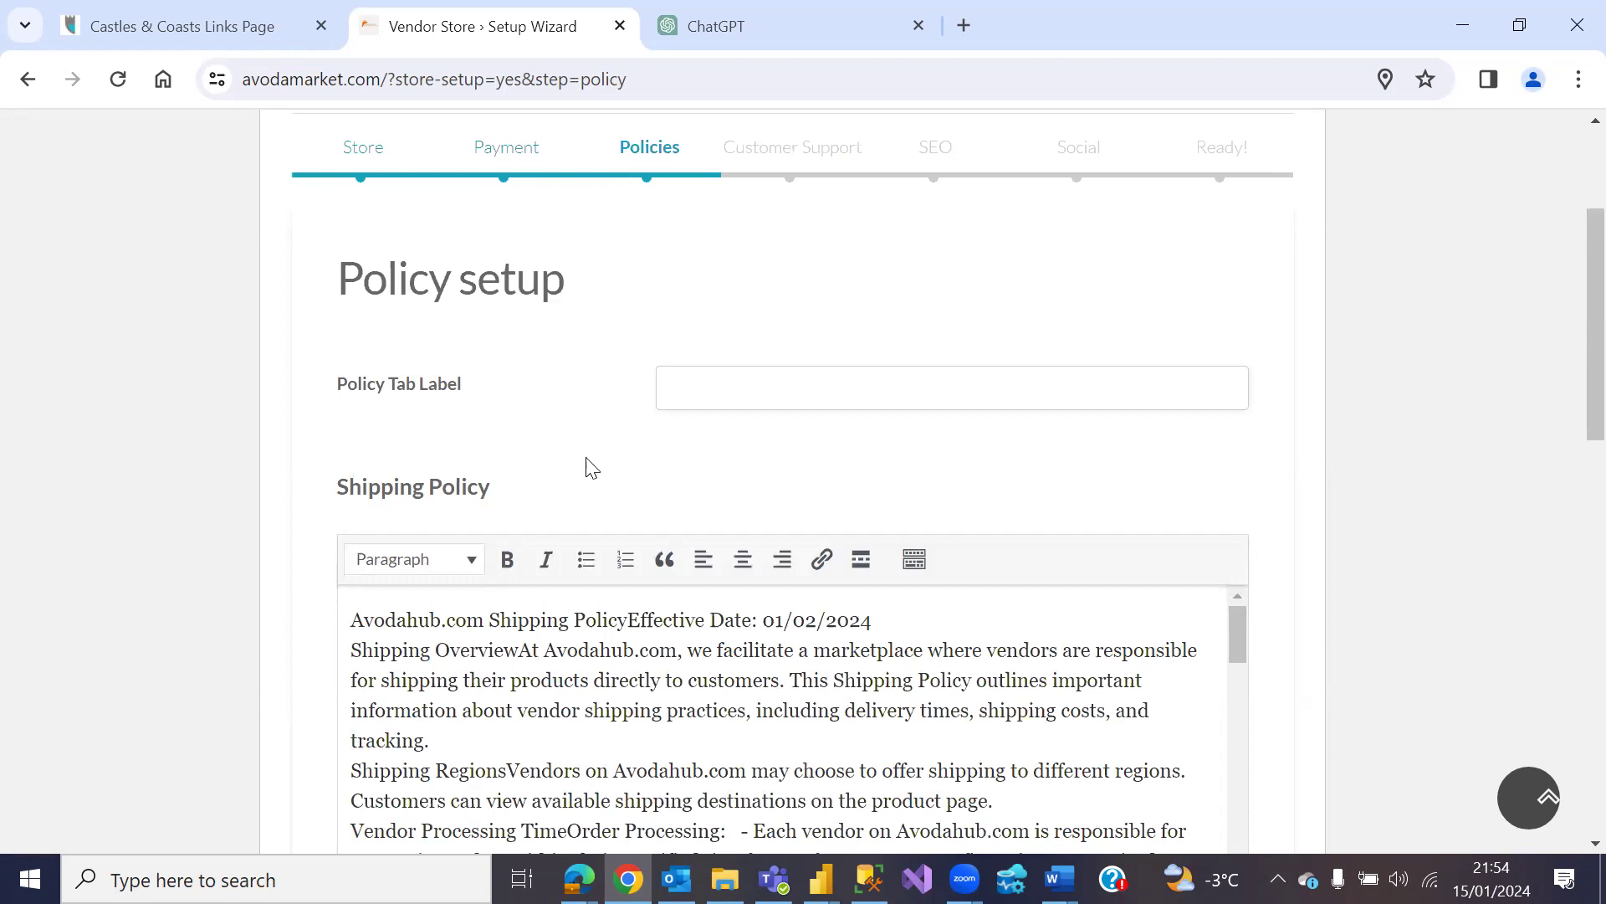
pyautogui.click(695, 392)
pyautogui.write('P')
pyautogui.scroll(-15, 542, 477)
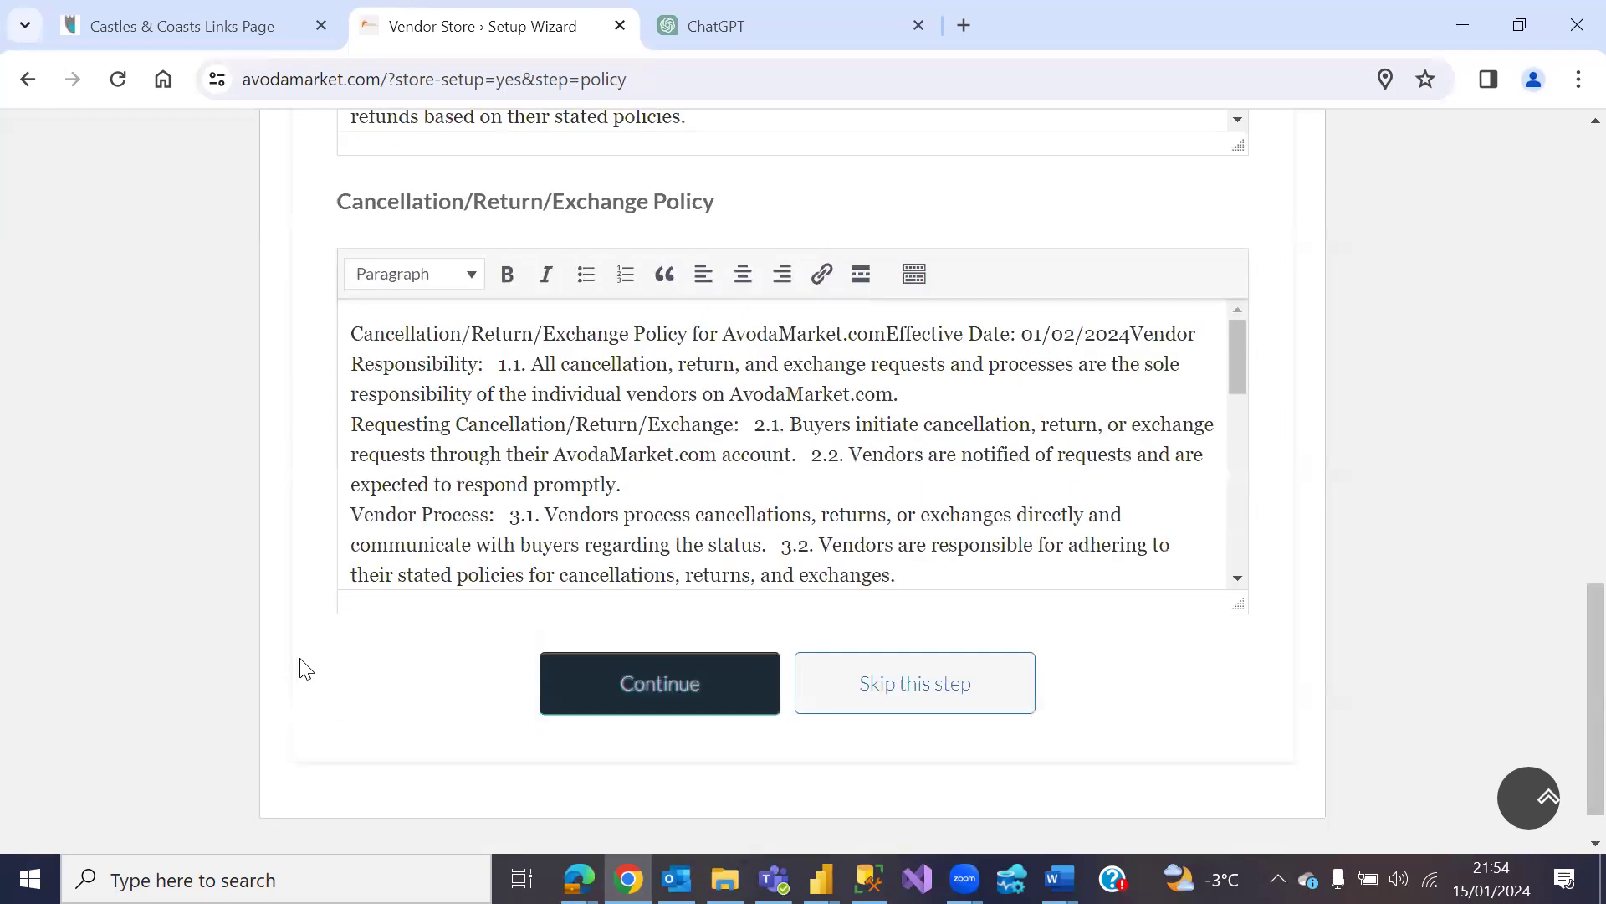
pyautogui.scroll(-1, 586, 636)
pyautogui.click(674, 634)
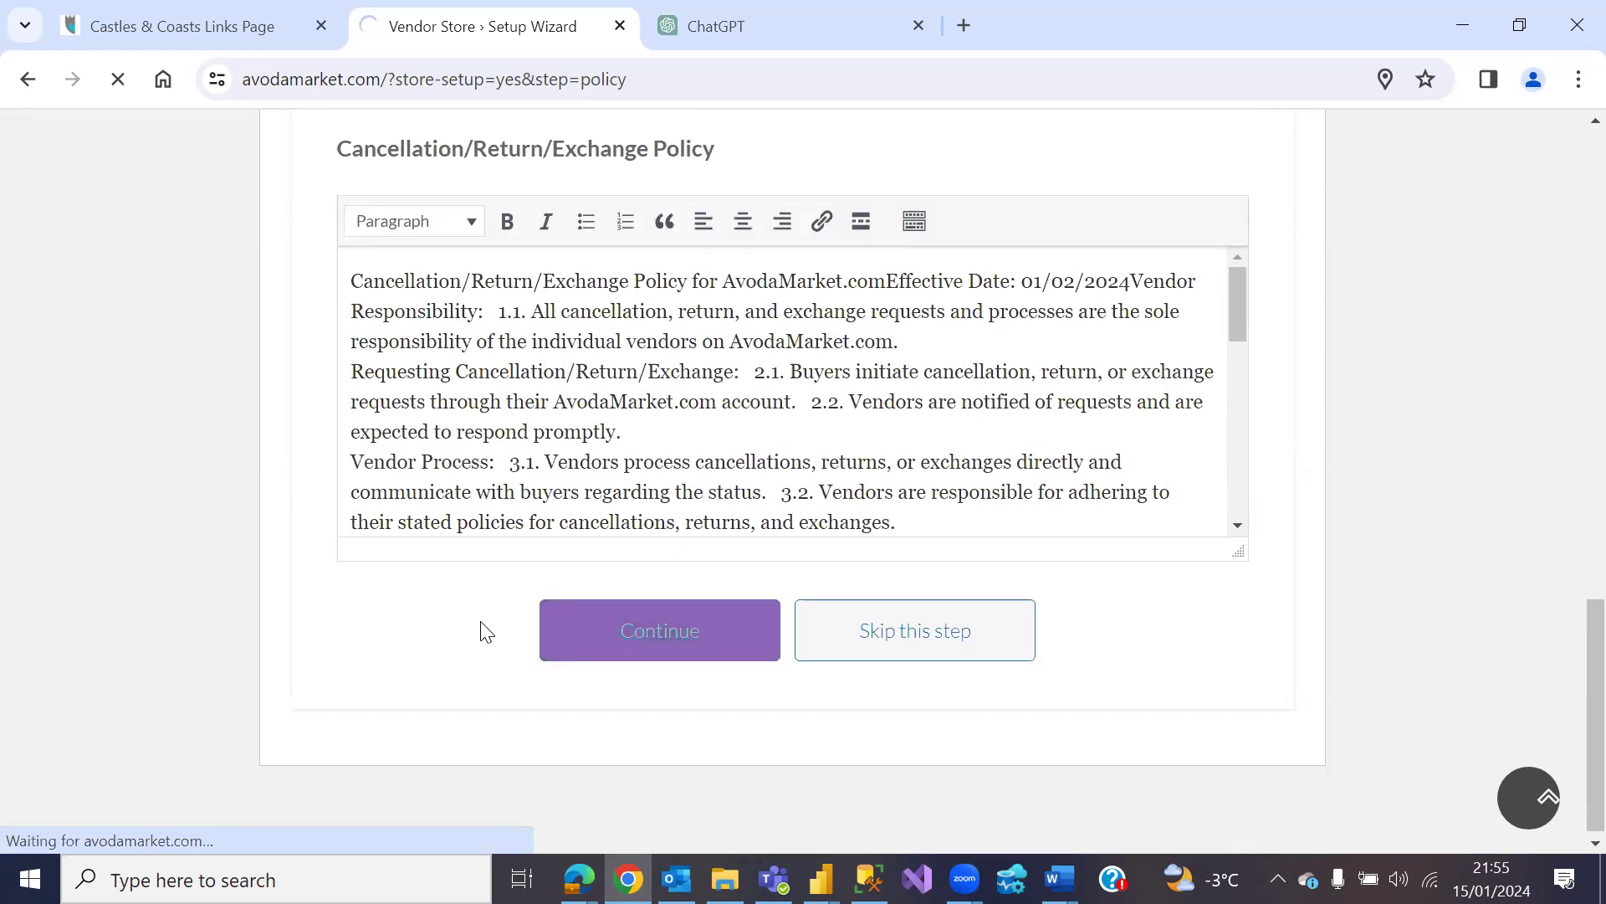
# Step: Save the customer support details and continue to the SEO step
pyautogui.scroll(-4, 444, 616)
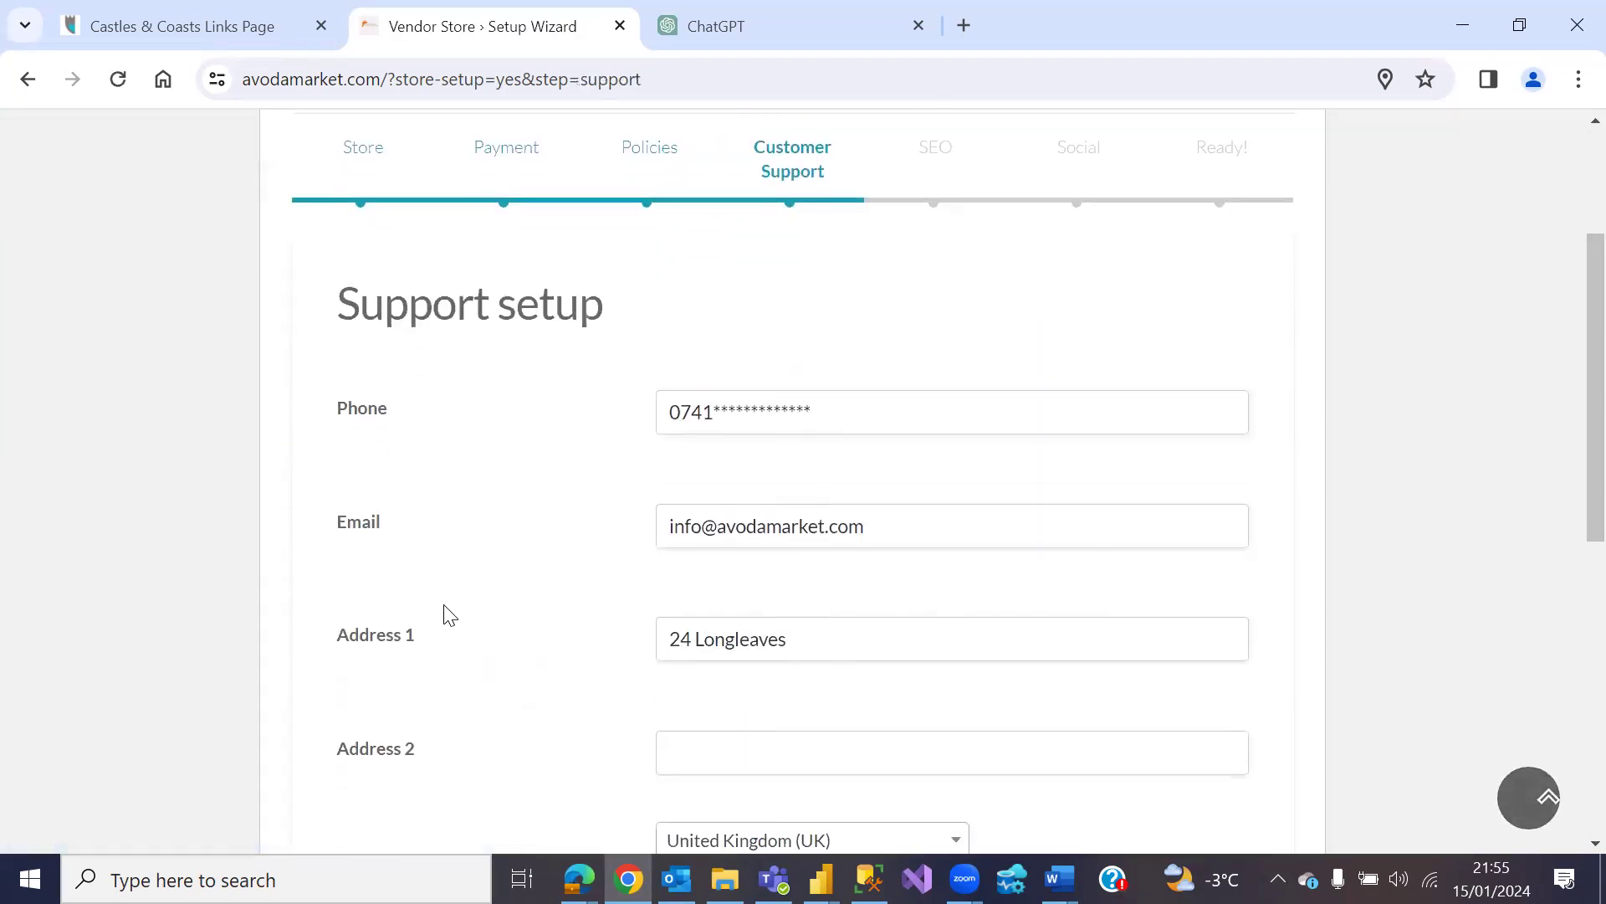
pyautogui.scroll(-4, 455, 606)
pyautogui.scroll(-4, 471, 602)
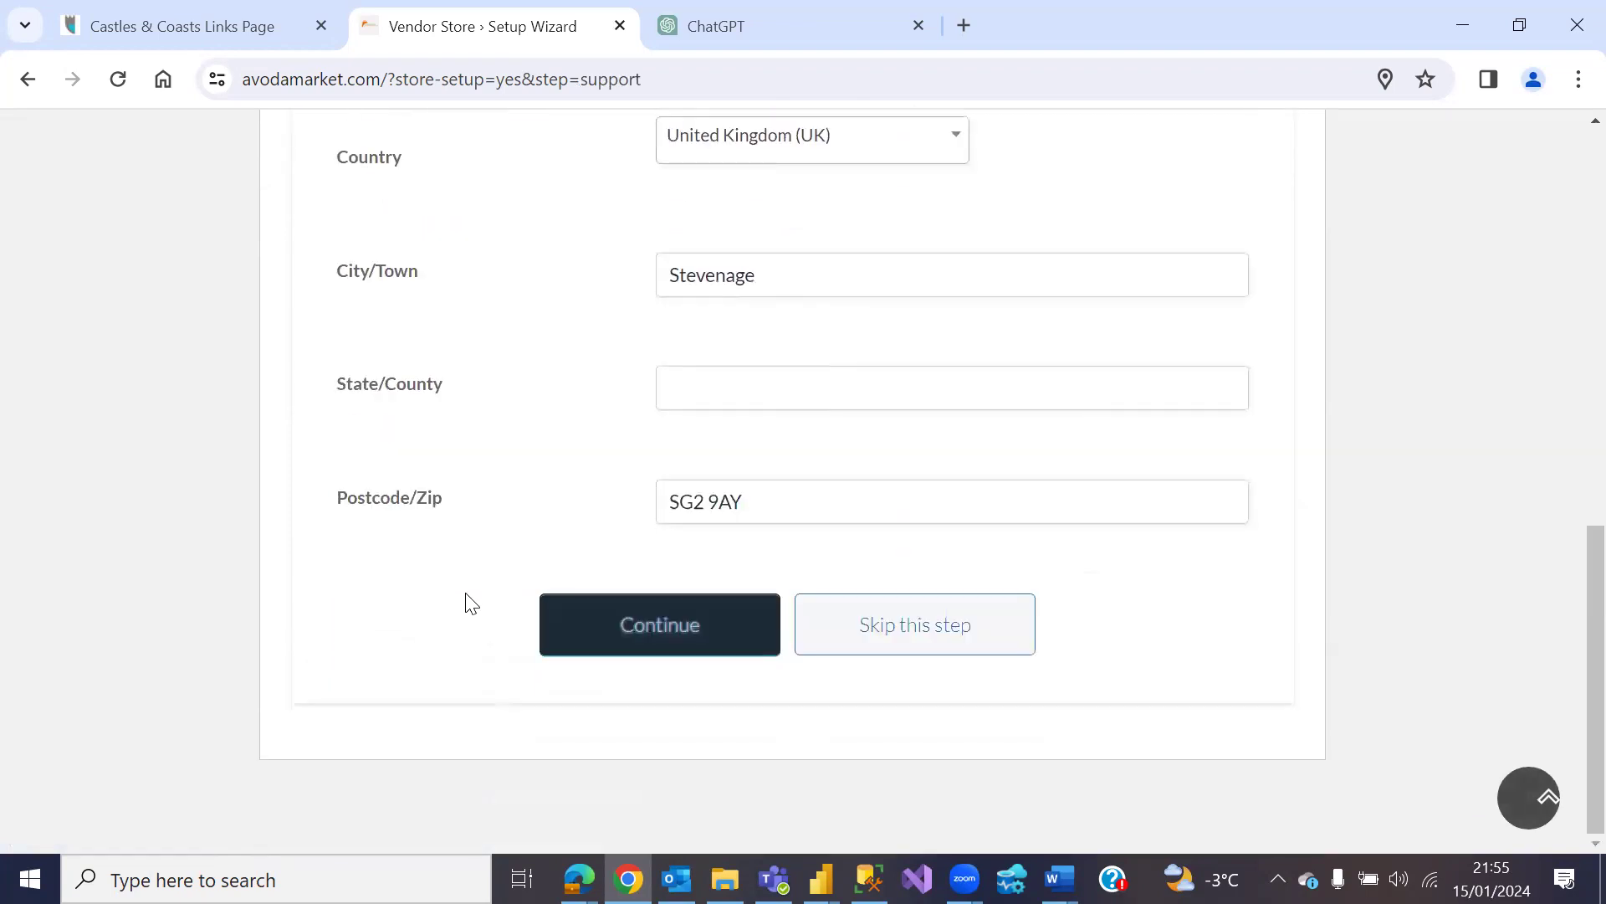
pyautogui.click(610, 619)
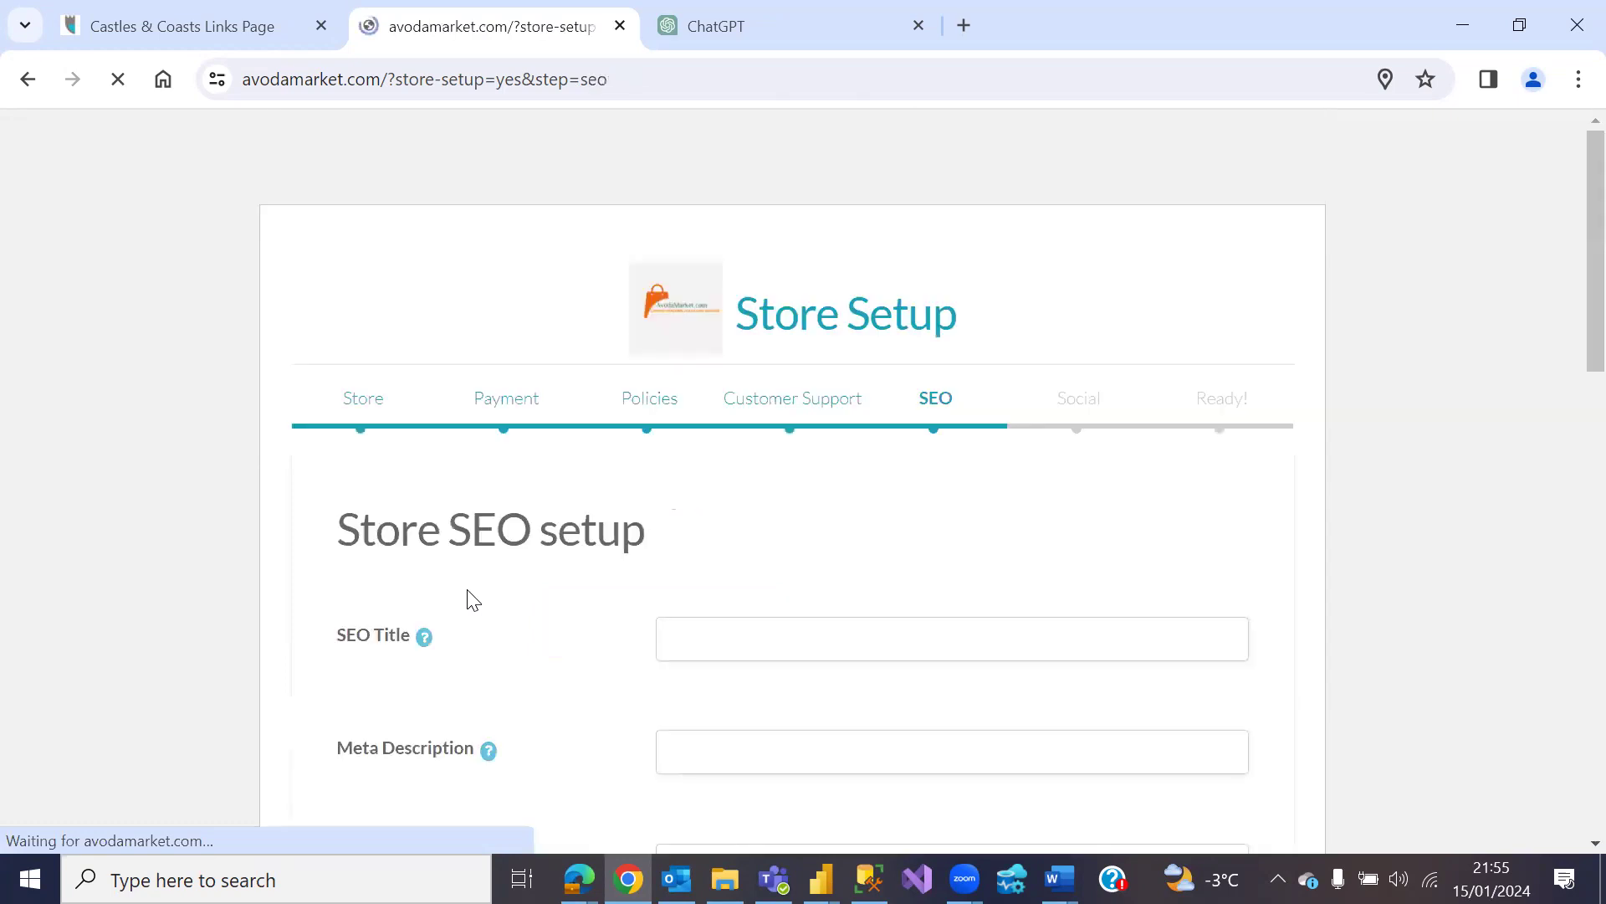
# Step: Skip the SEO and Social steps to reach the 'We are done!' Ready page
pyautogui.scroll(-4, 506, 574)
pyautogui.scroll(3, 508, 575)
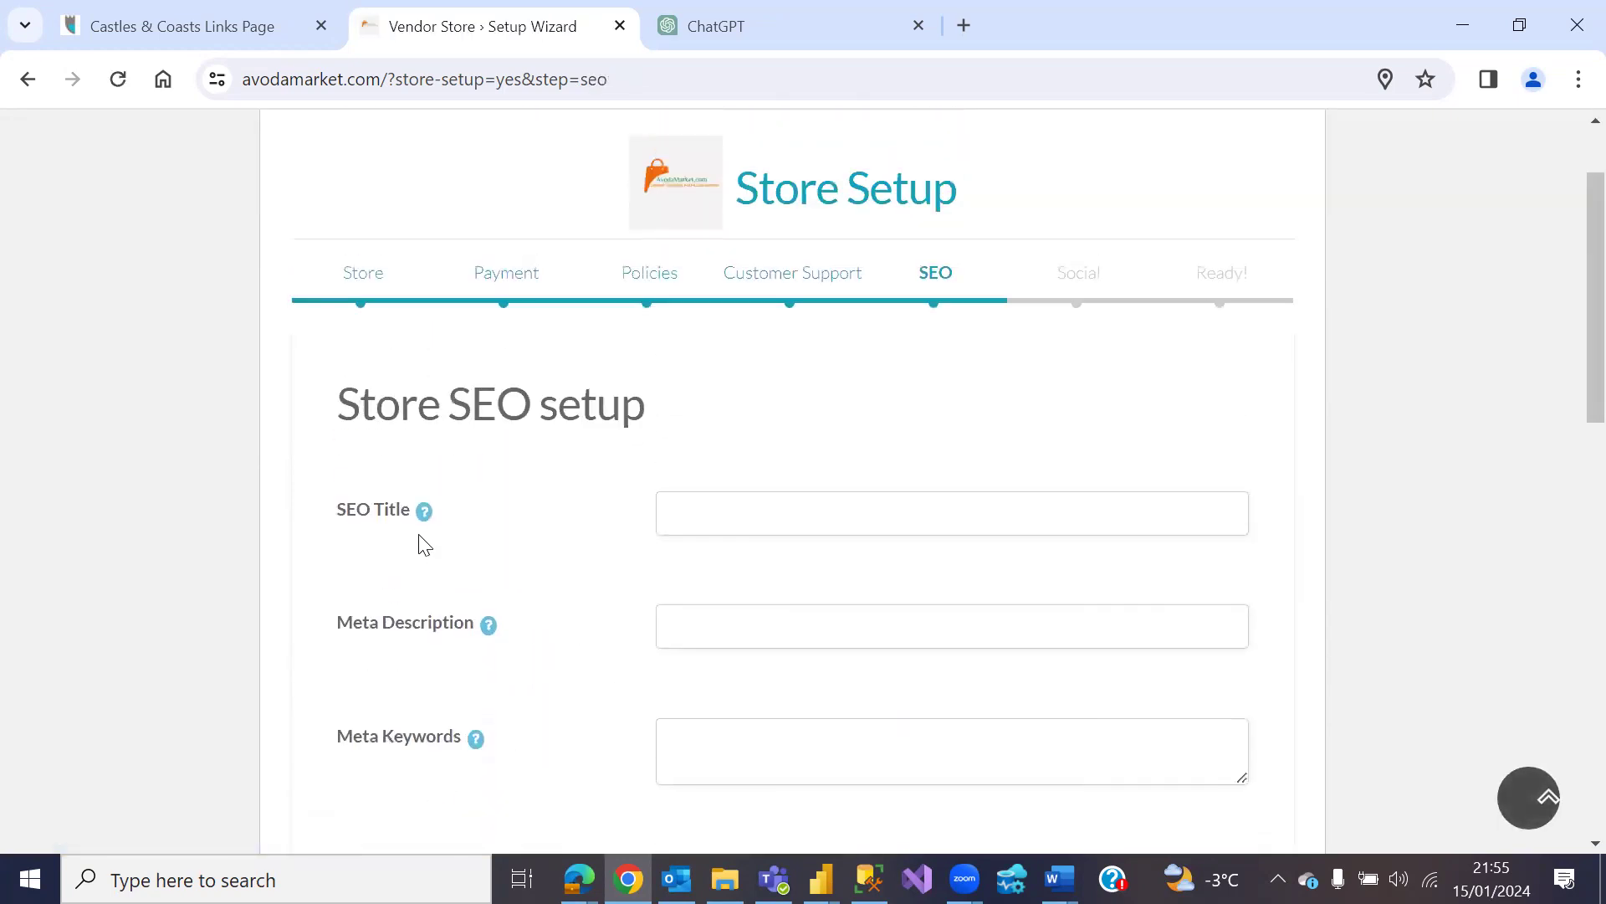
pyautogui.scroll(-3, 542, 591)
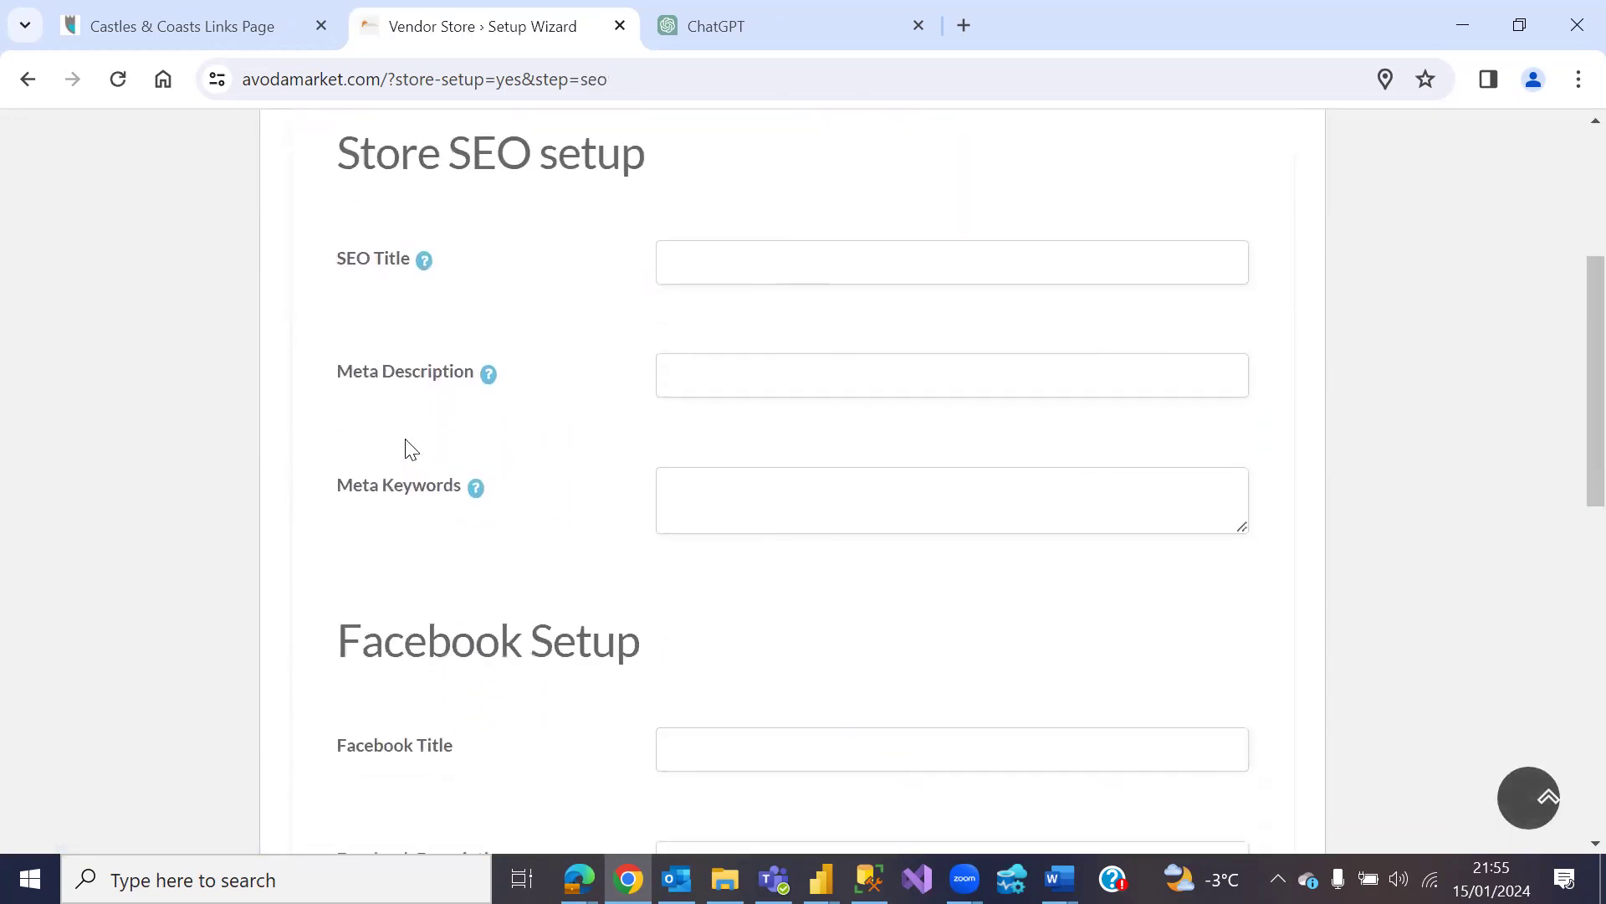
pyautogui.scroll(-4, 560, 556)
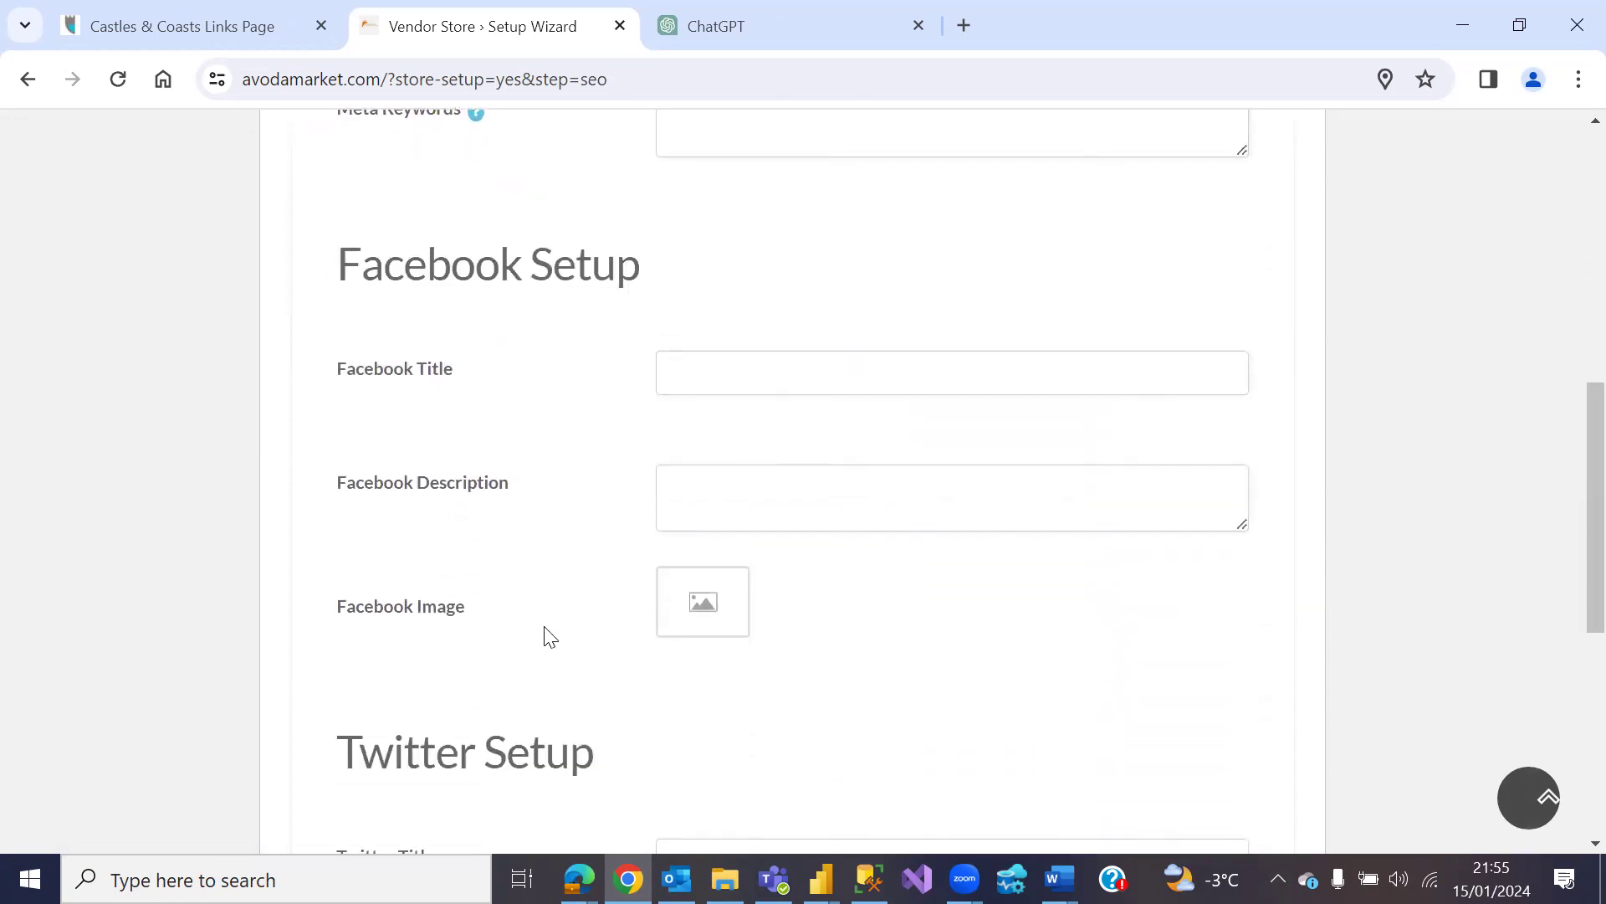
pyautogui.scroll(-7, 560, 569)
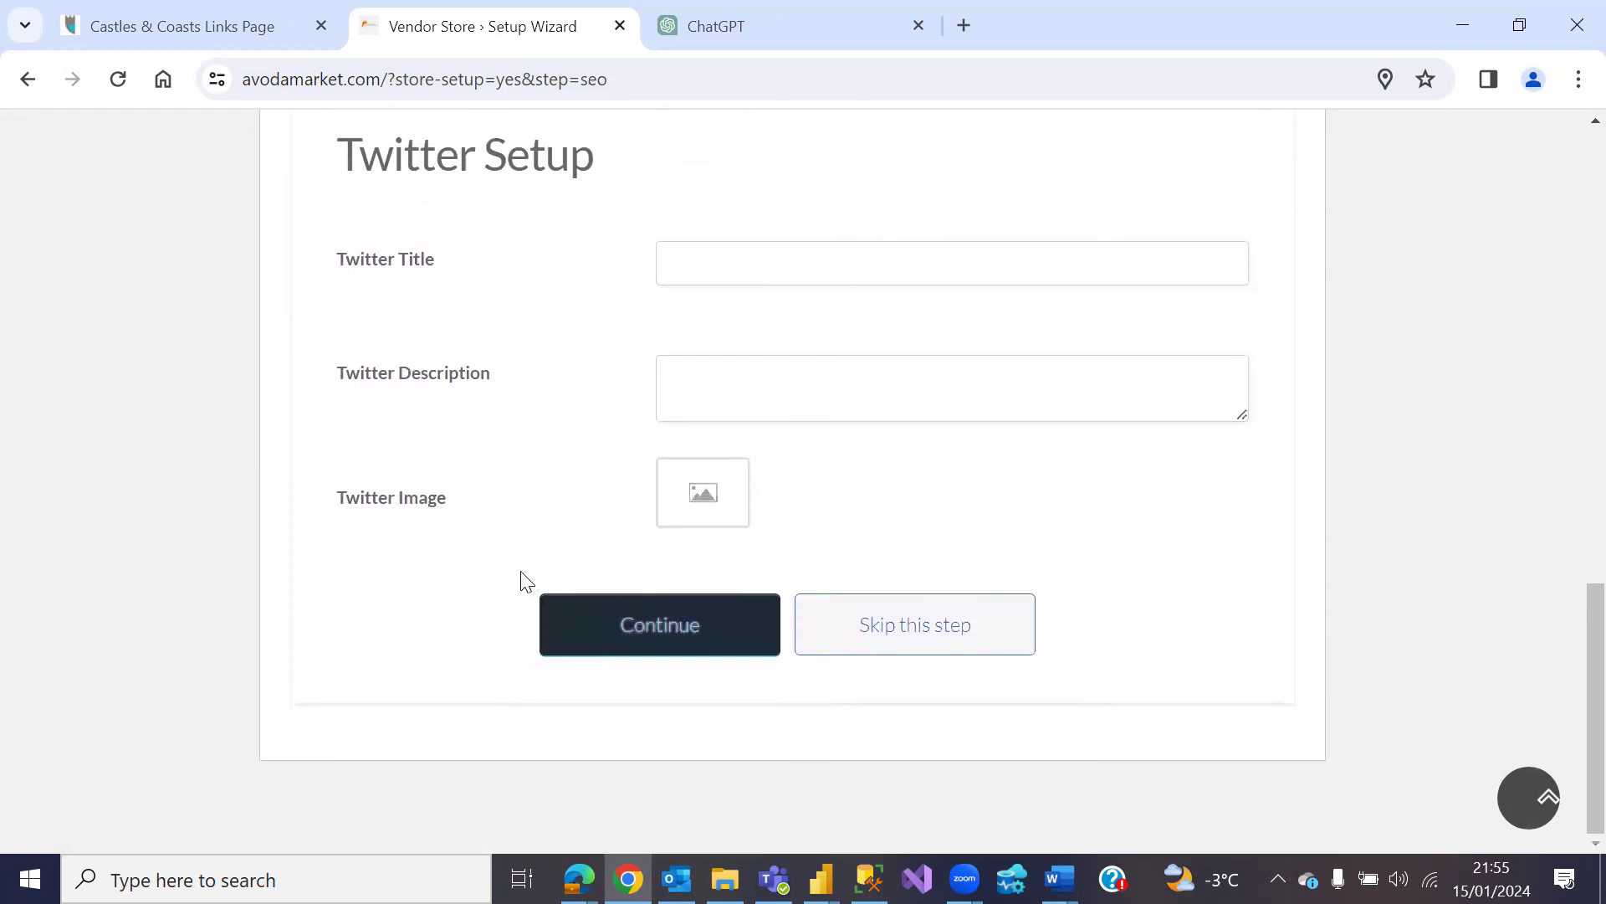
pyautogui.click(885, 627)
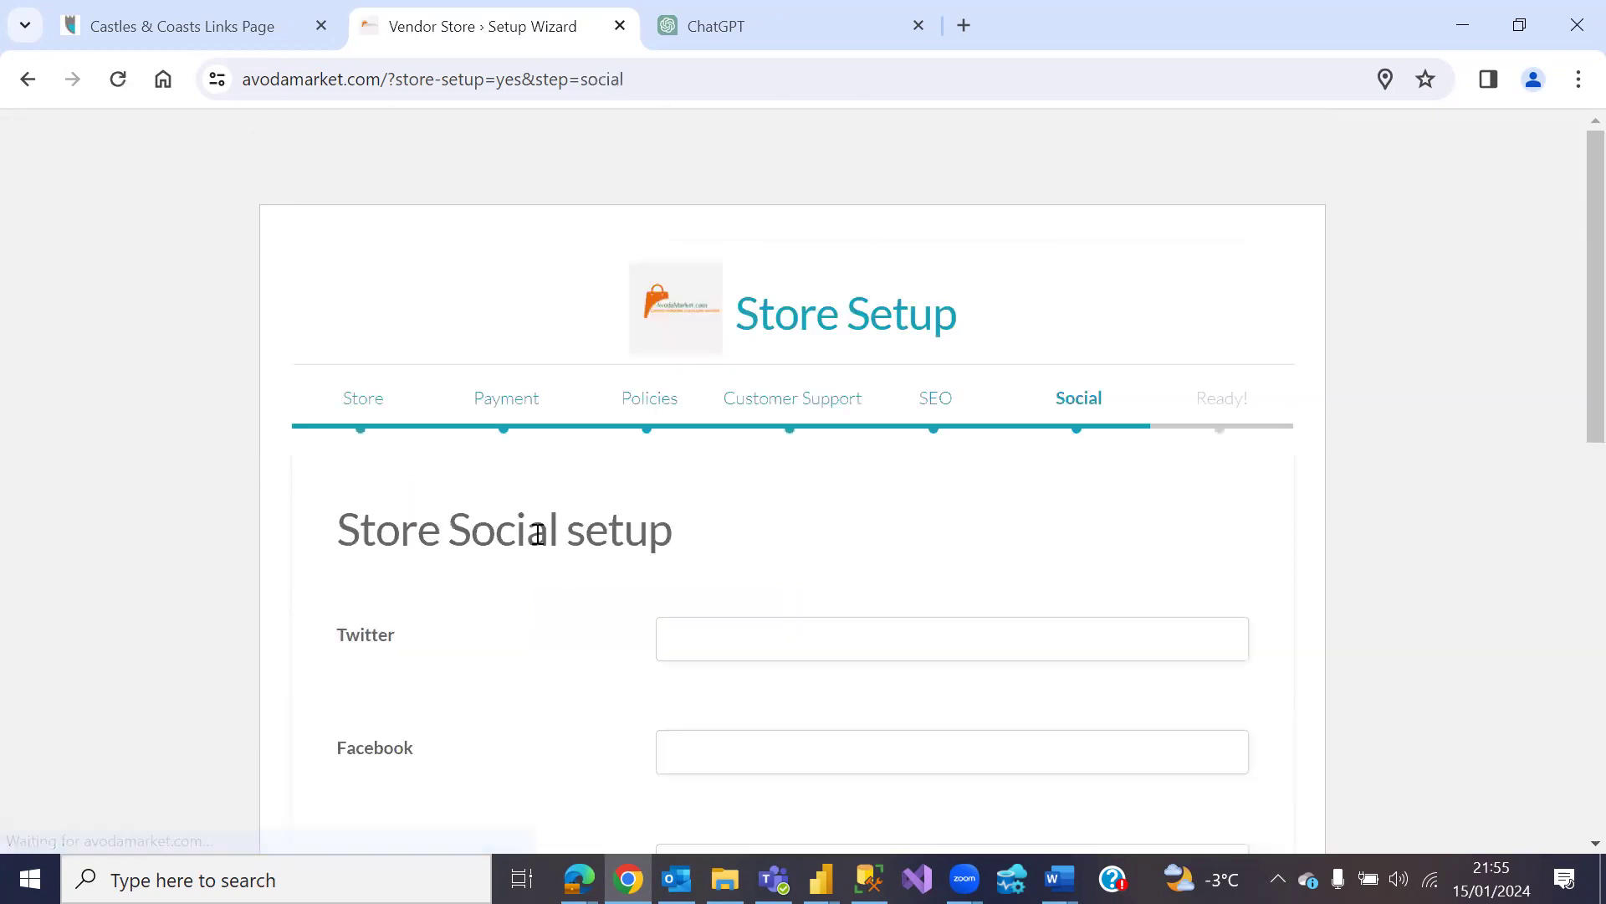
pyautogui.scroll(-4, 538, 552)
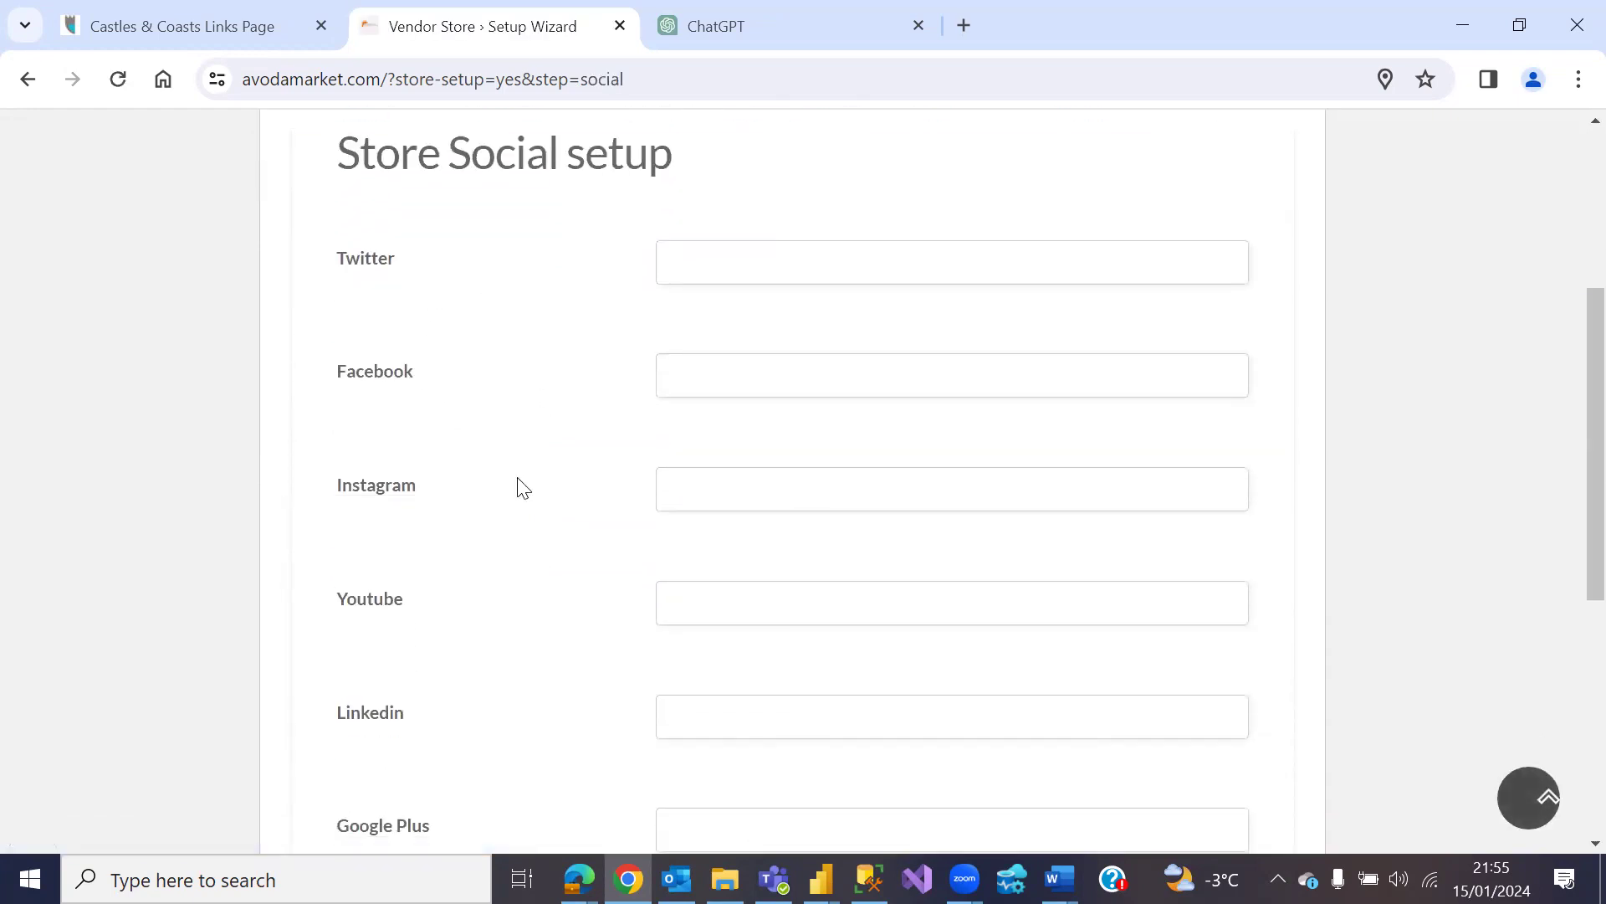
pyautogui.scroll(-4, 522, 488)
pyautogui.scroll(4, 518, 485)
pyautogui.scroll(-5, 515, 473)
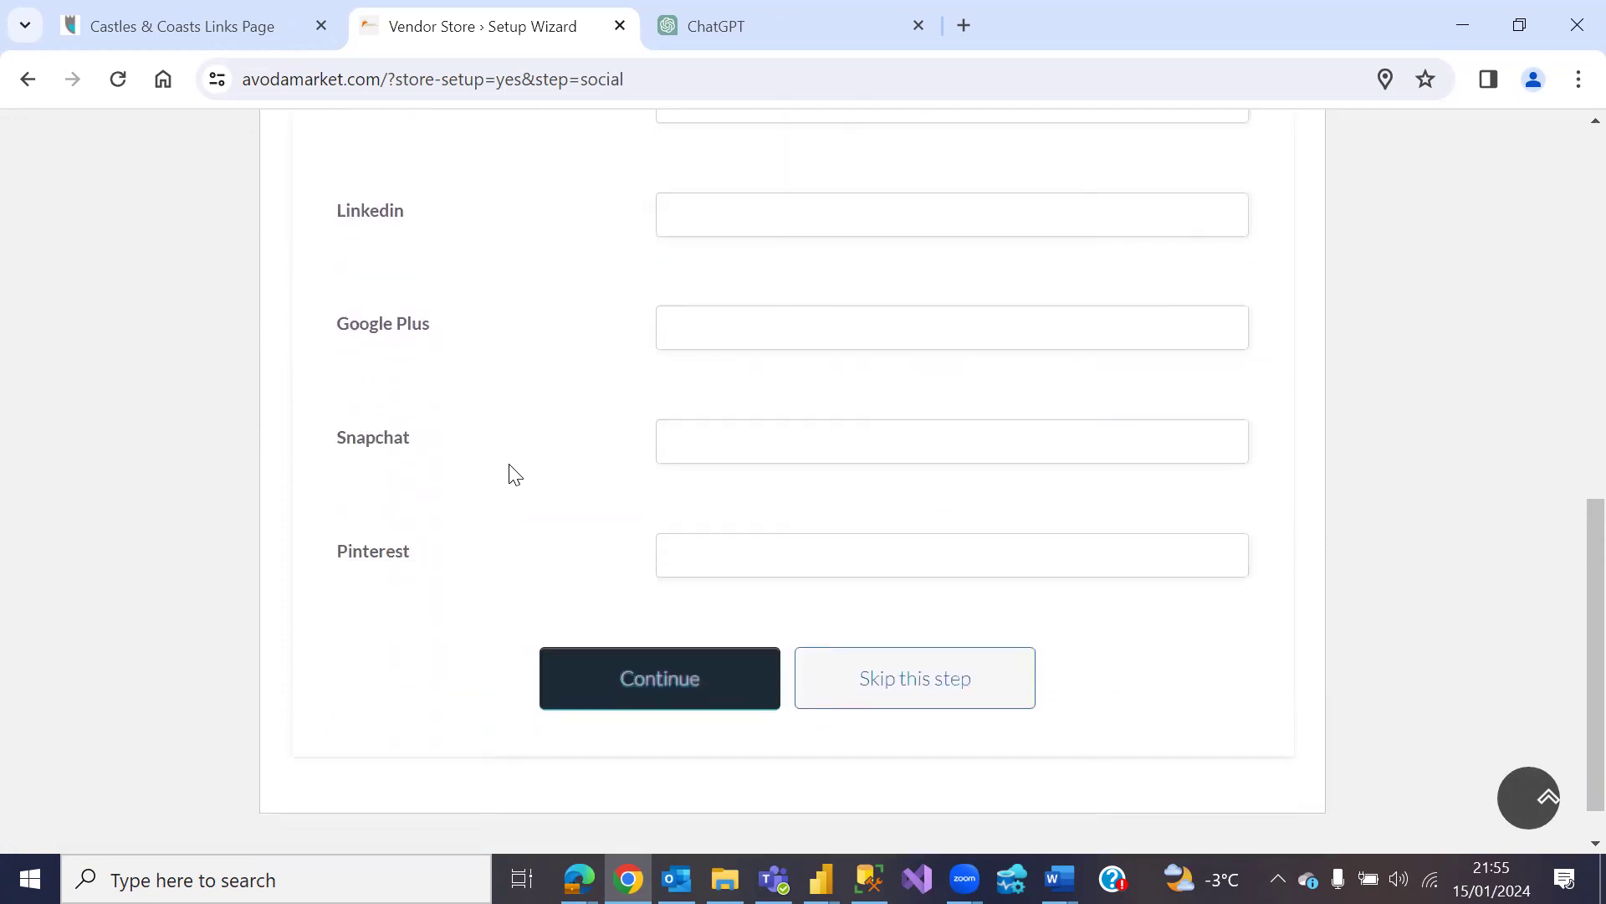
pyautogui.click(885, 681)
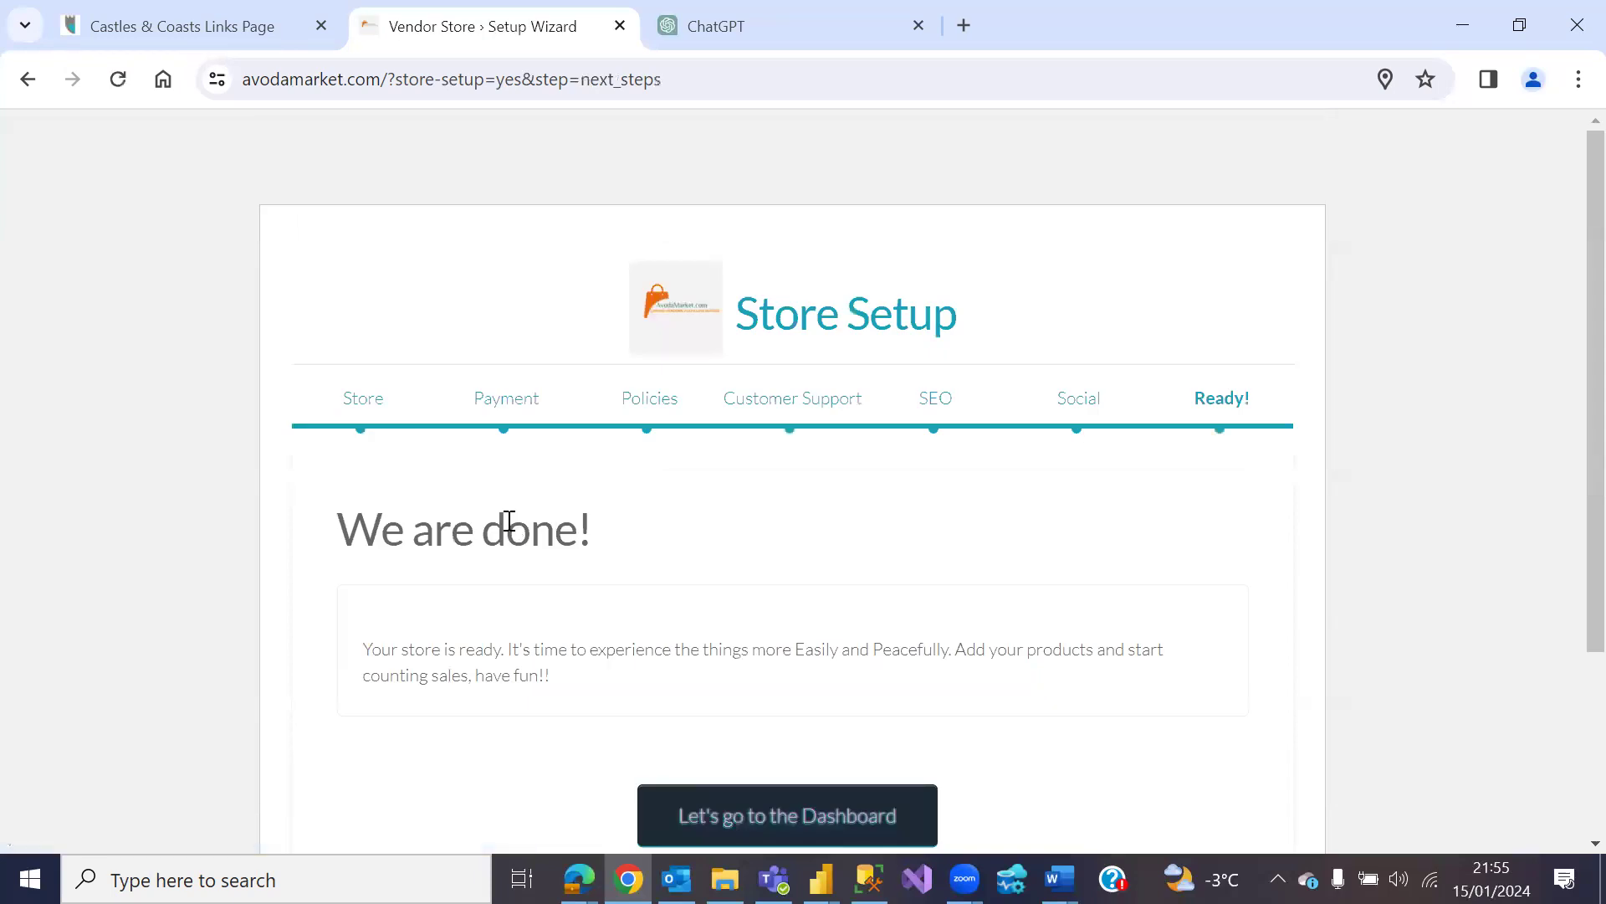
pyautogui.scroll(-3, 508, 502)
# Step: Enter the vendor store dashboard and scroll through its overview
pyautogui.click(726, 576)
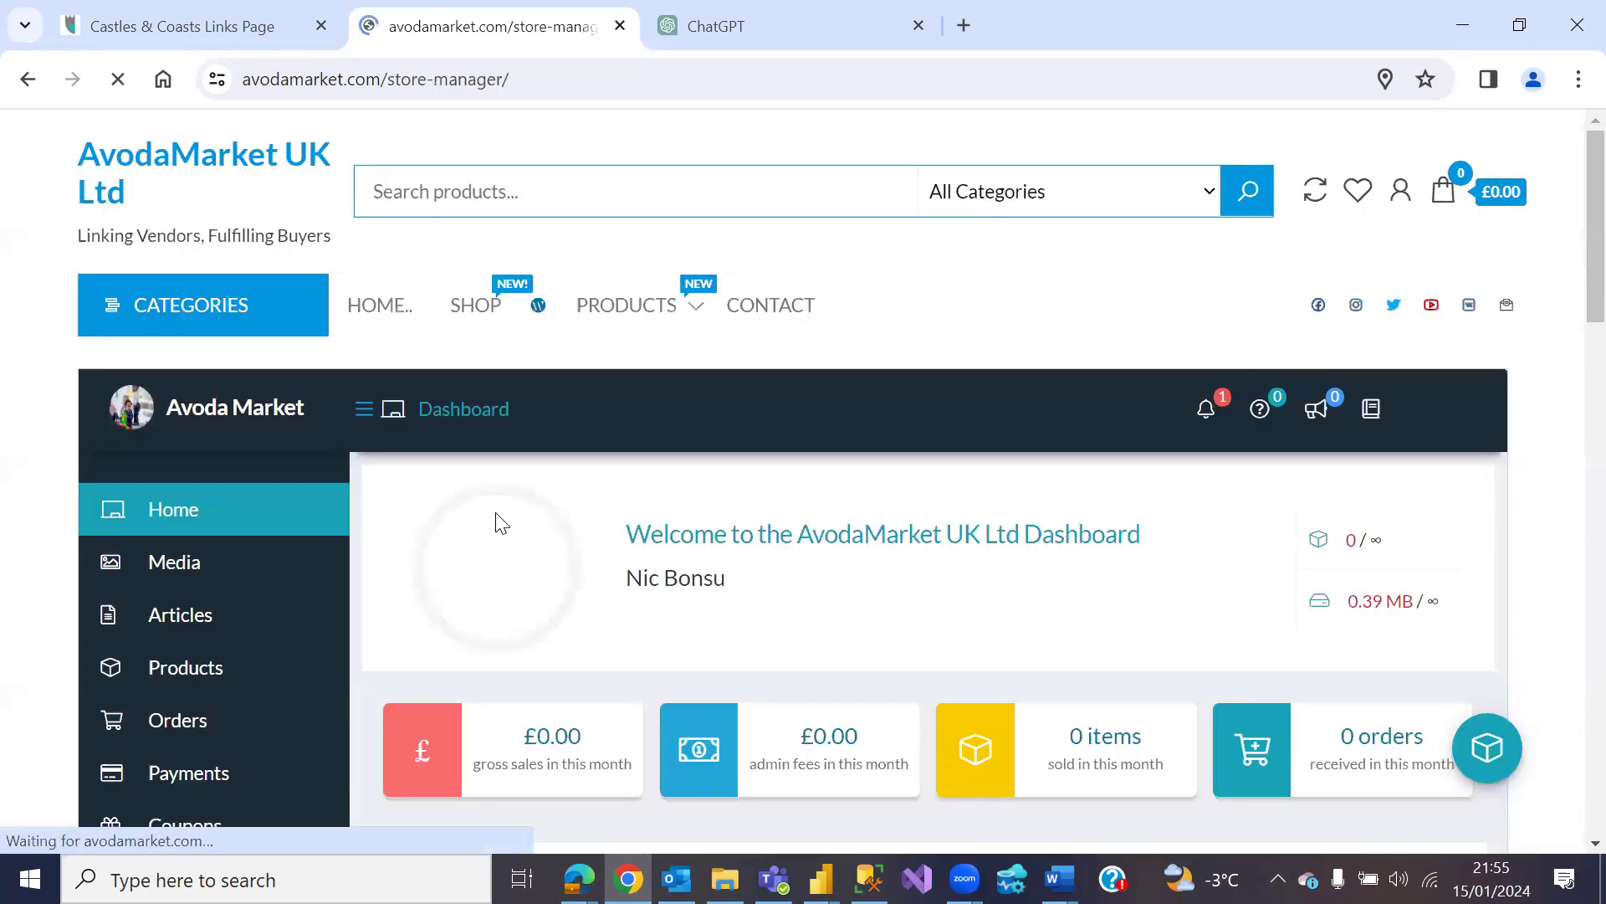
pyautogui.scroll(-4, 502, 527)
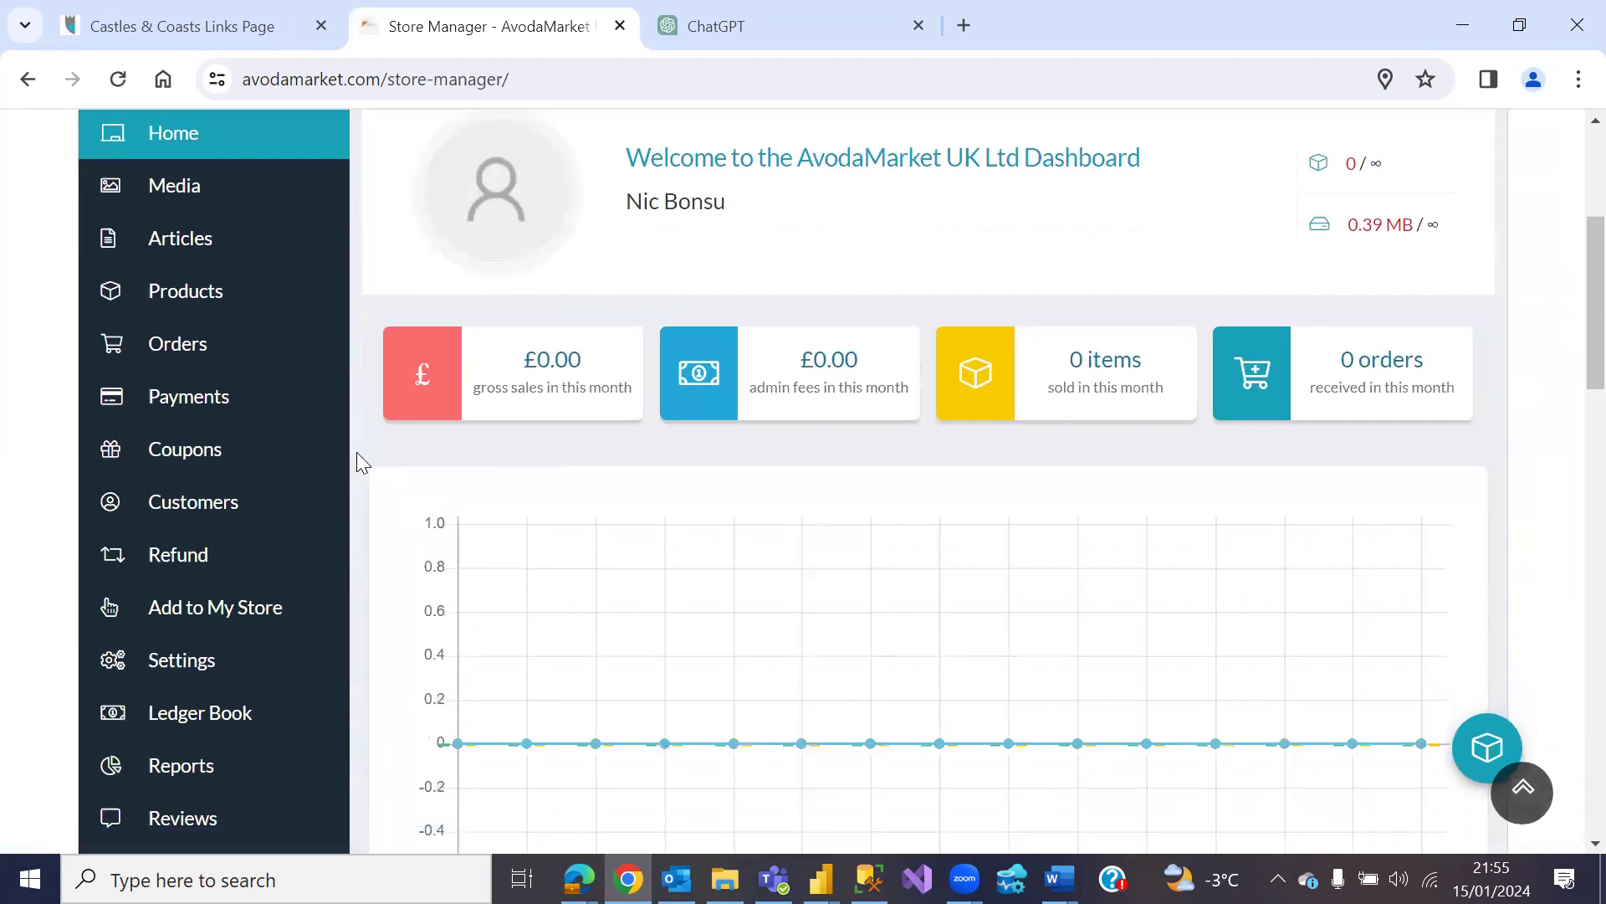
pyautogui.scroll(2, 358, 456)
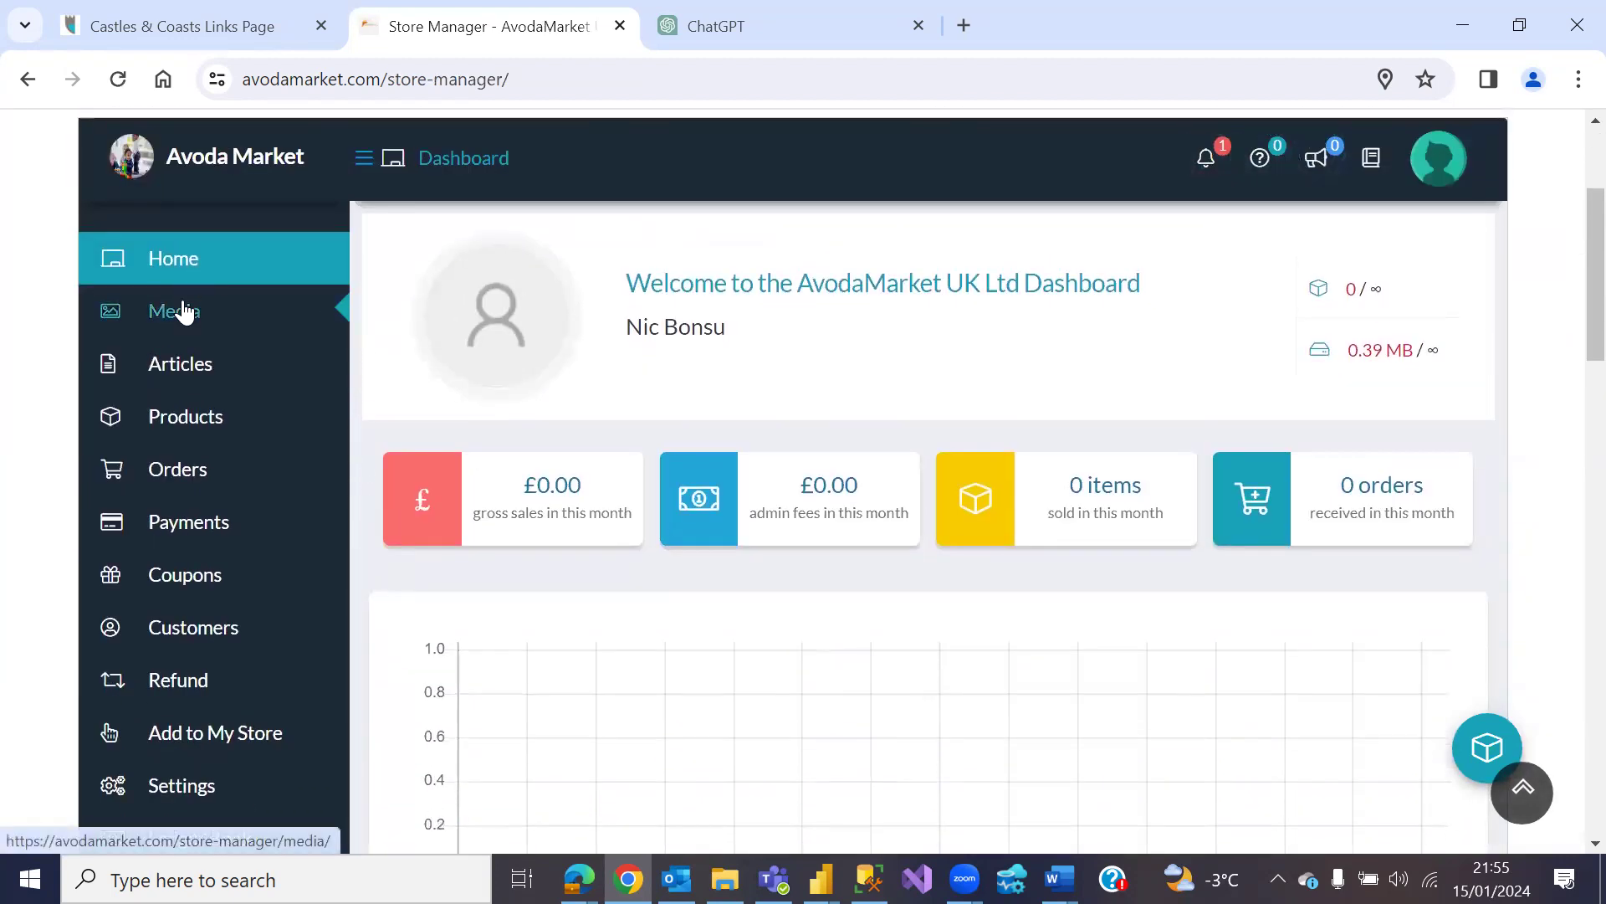
pyautogui.scroll(-2, 502, 418)
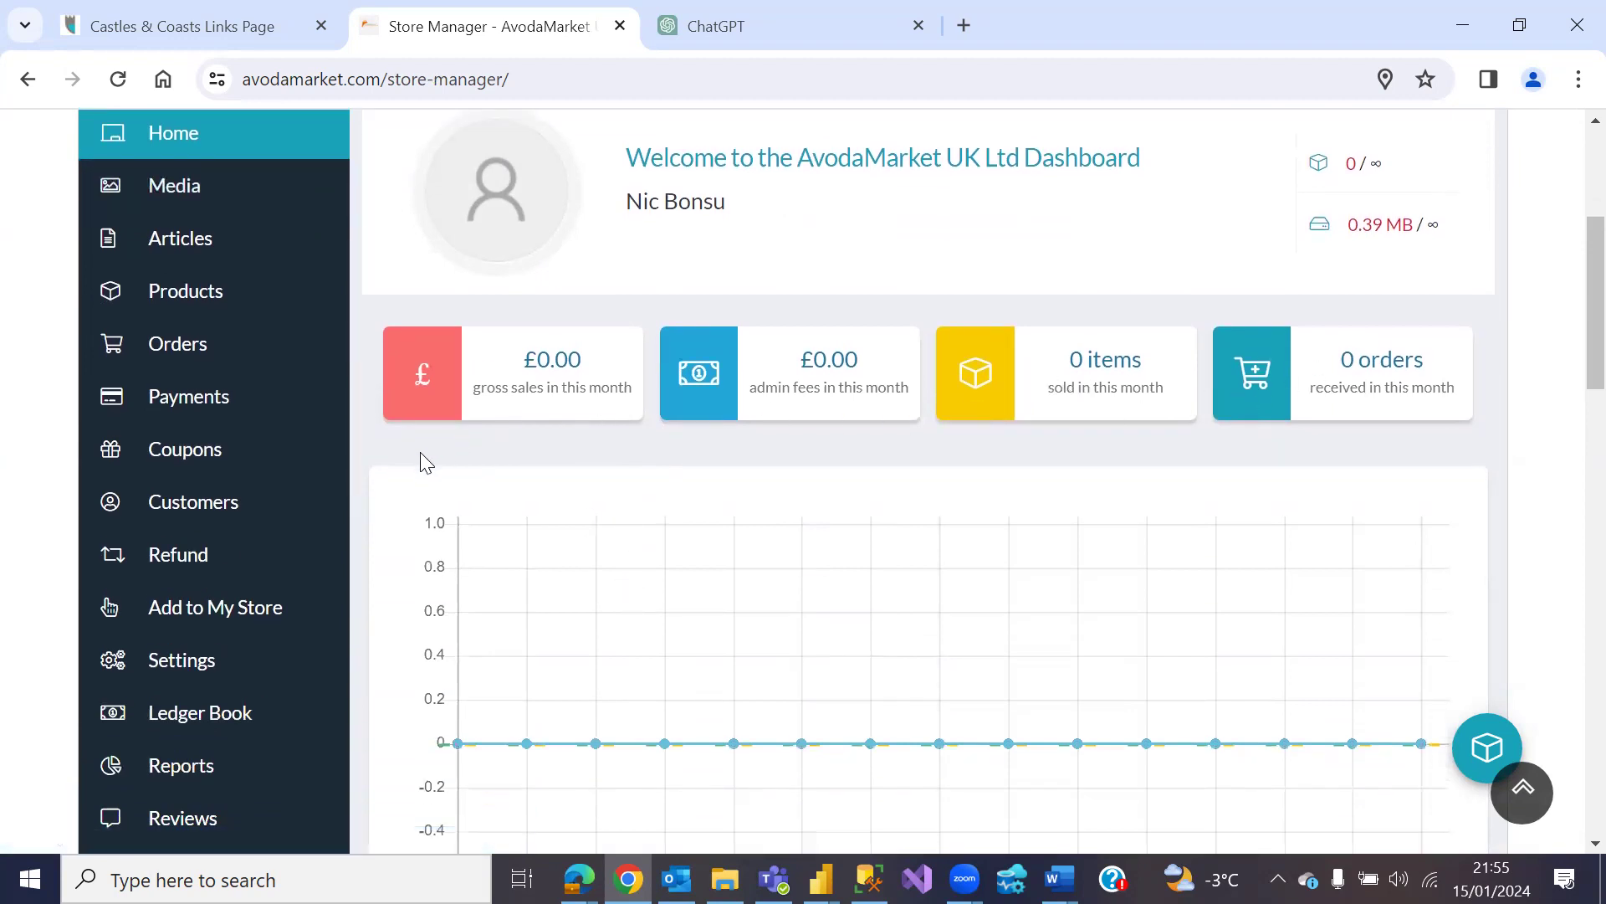
pyautogui.scroll(2, 251, 335)
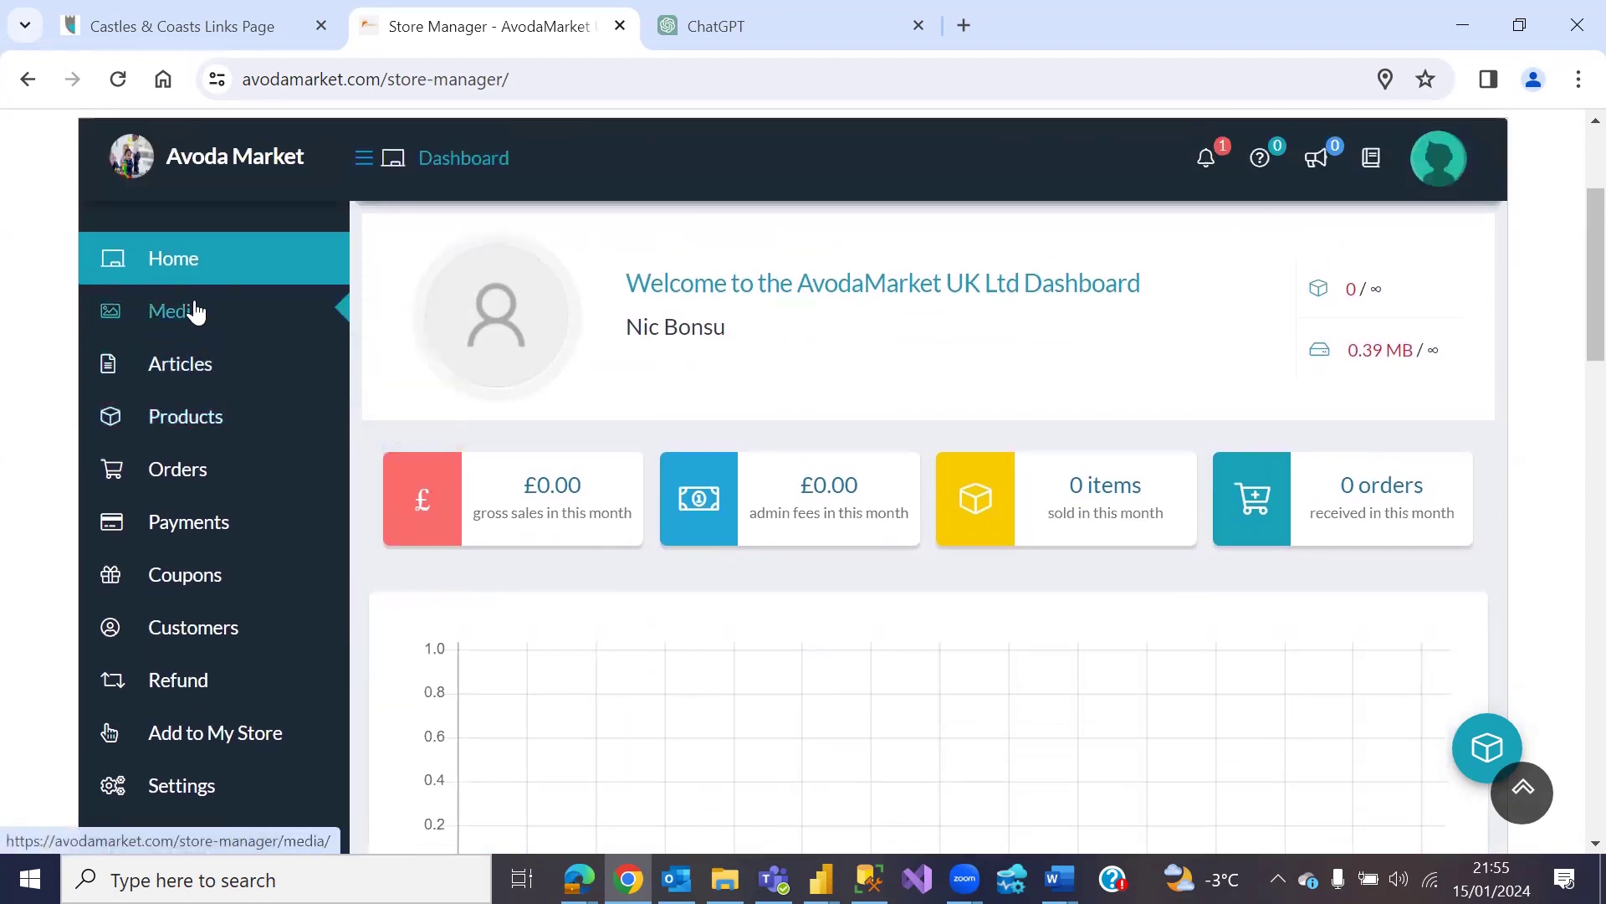
# Step: Look through the store's Media, Articles and Products sections
pyautogui.click(191, 313)
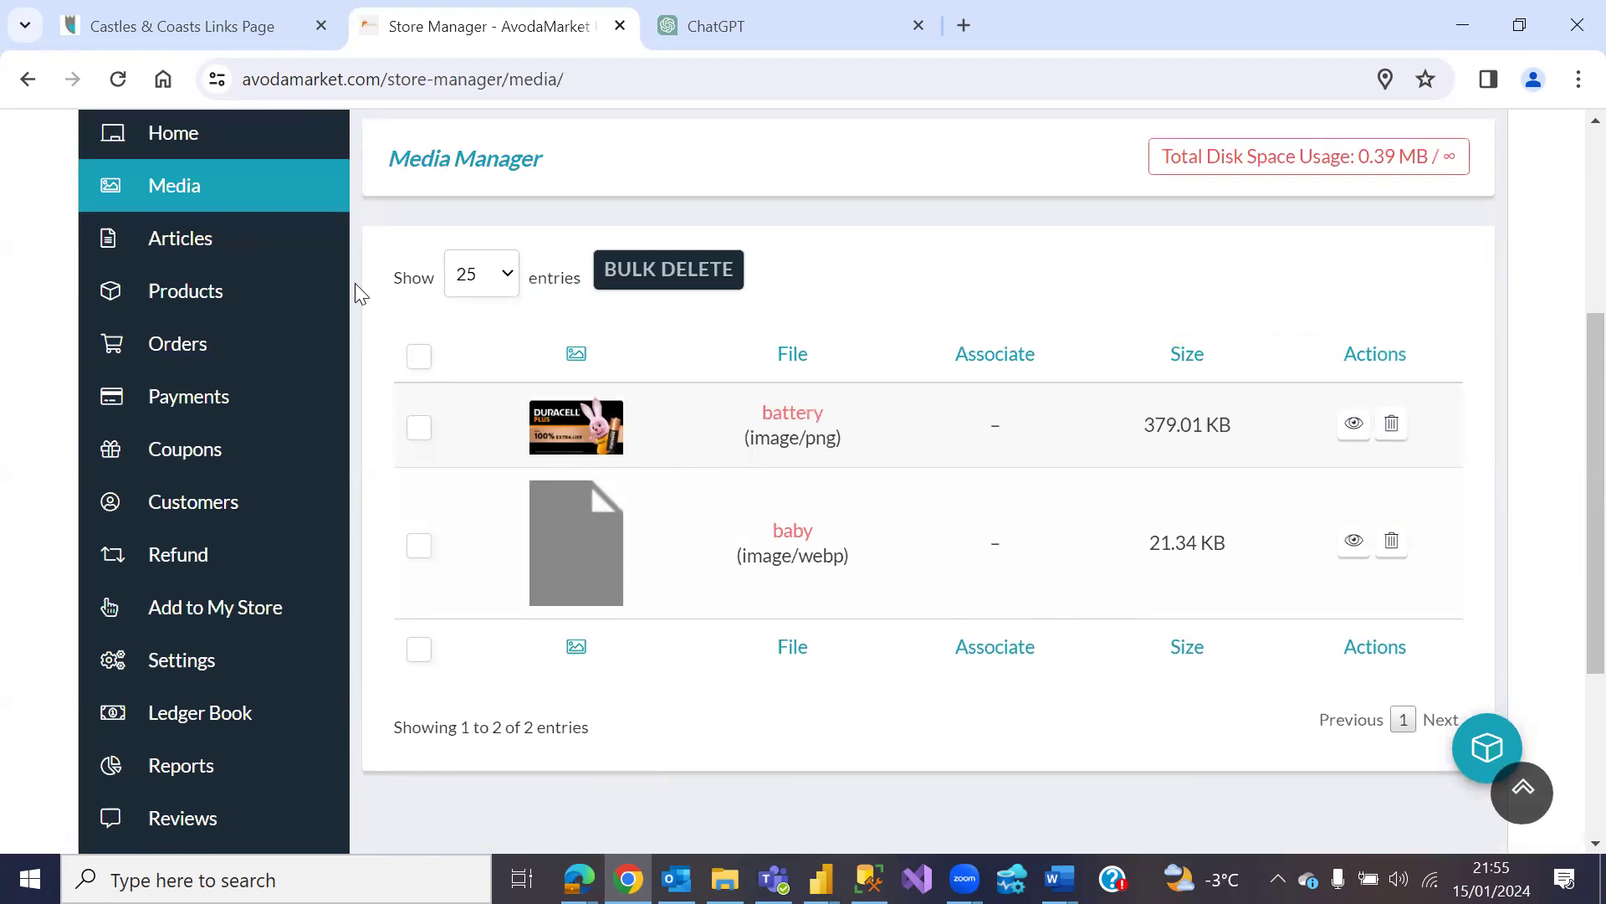
pyautogui.click(257, 238)
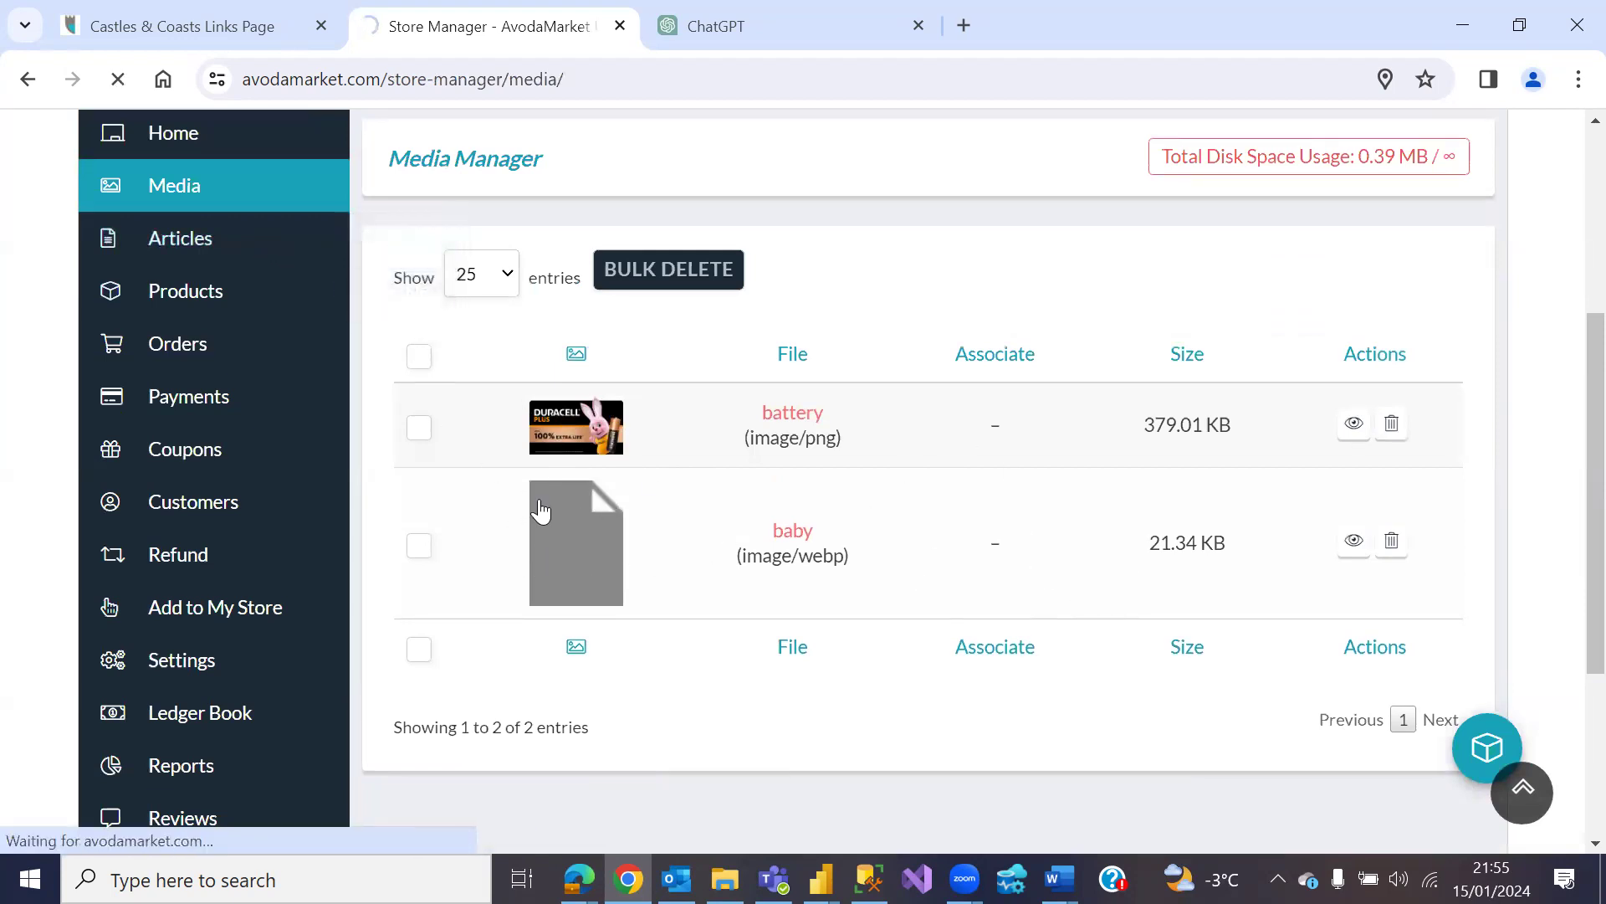
pyautogui.scroll(-3, 524, 536)
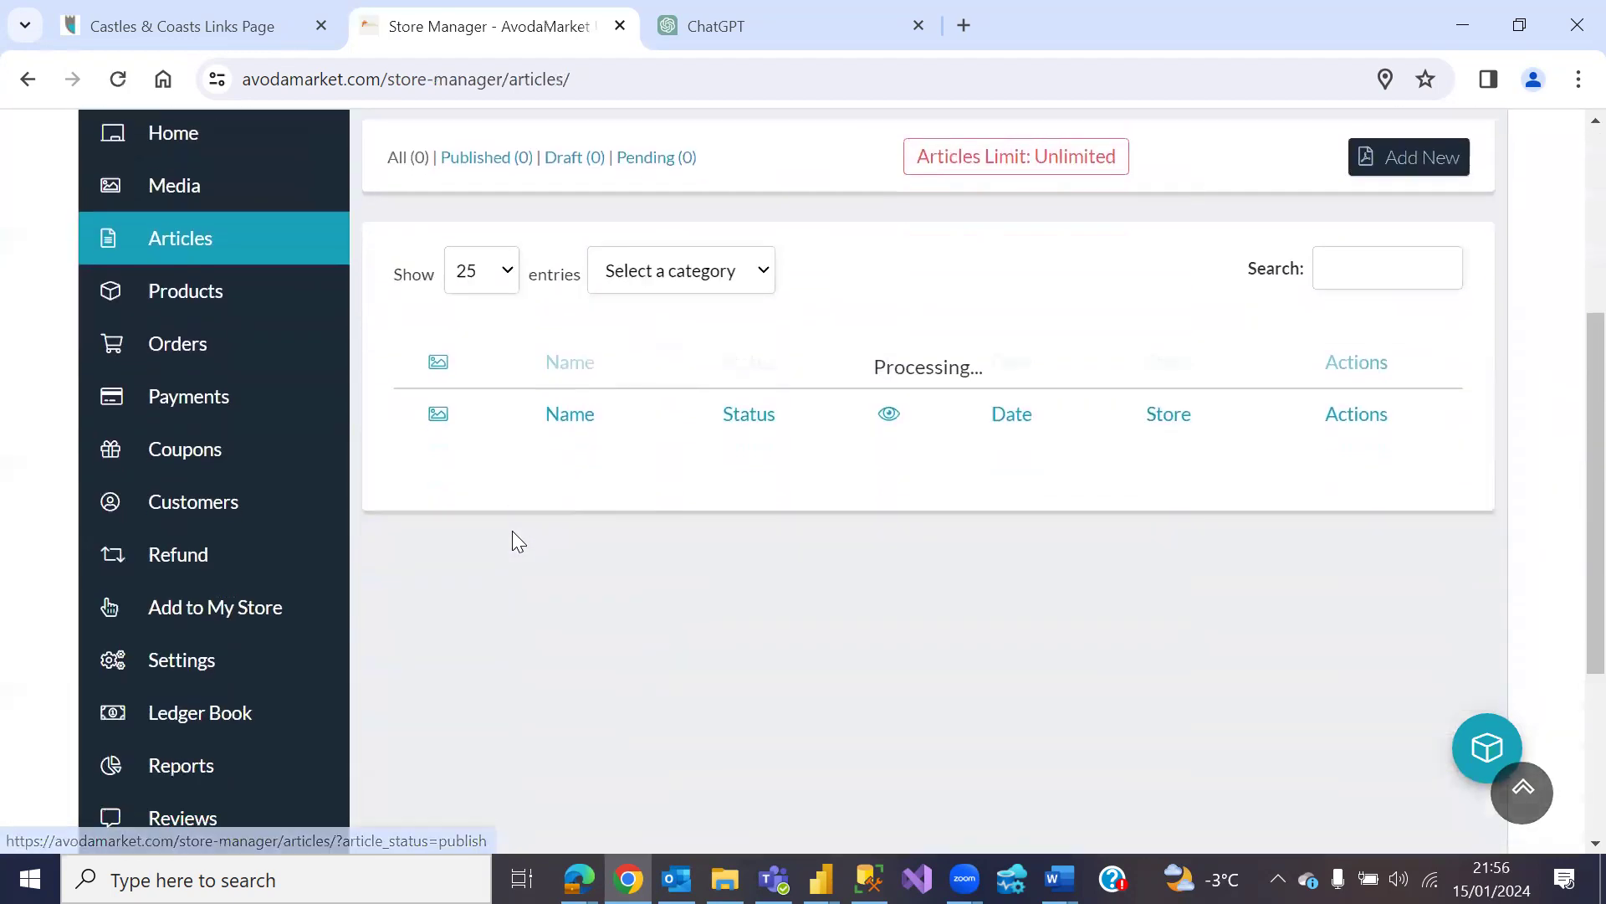
pyautogui.scroll(3, 517, 539)
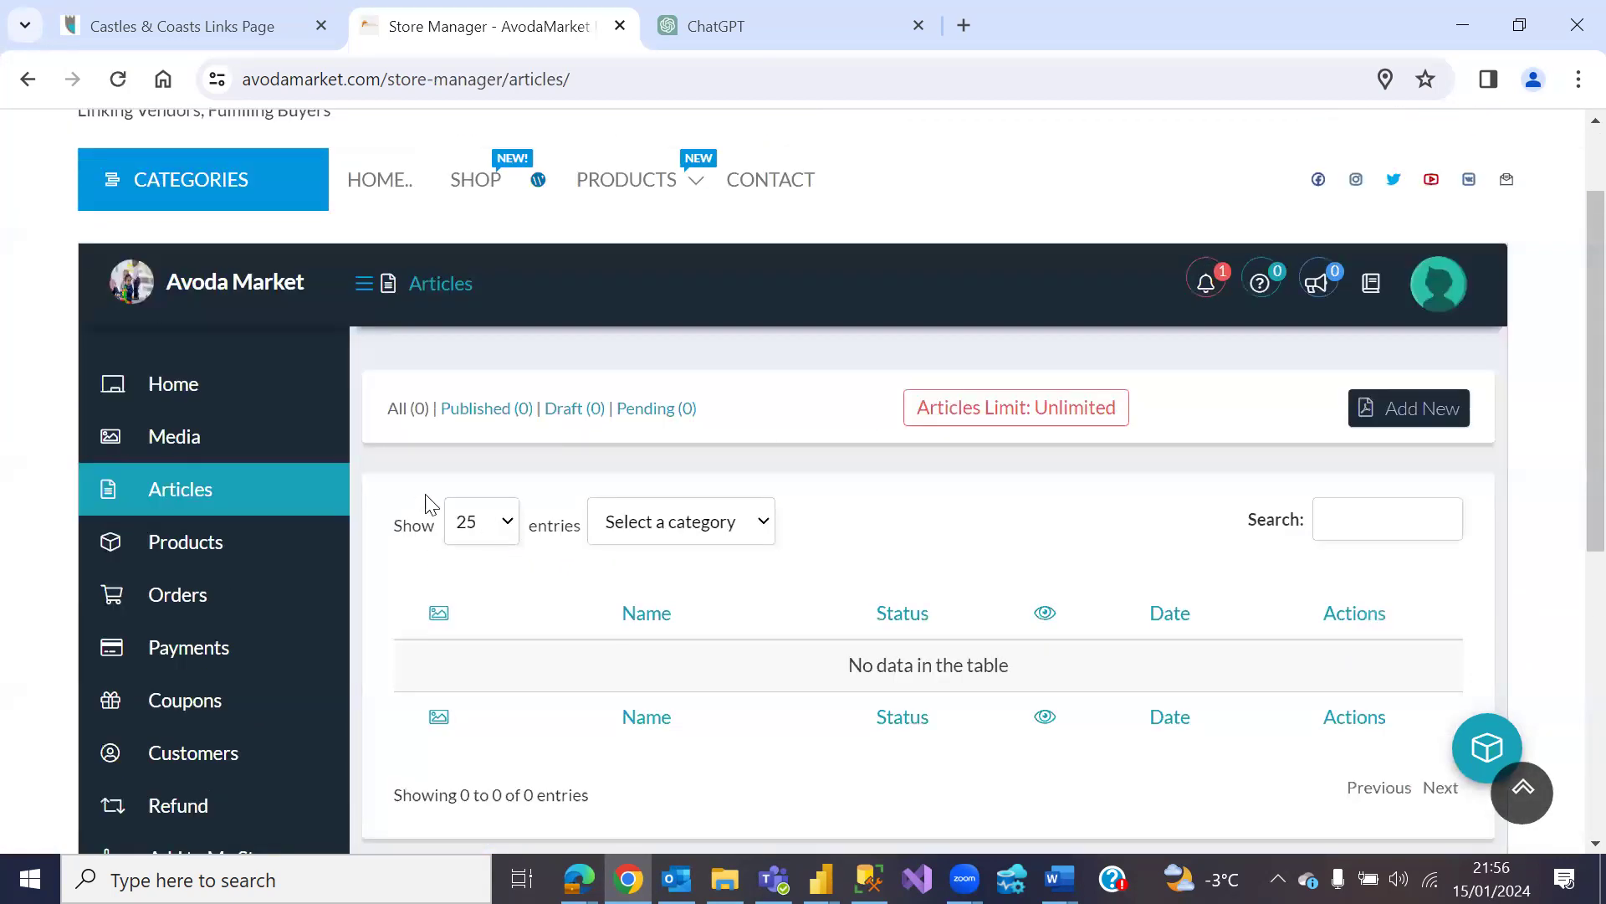
pyautogui.click(219, 545)
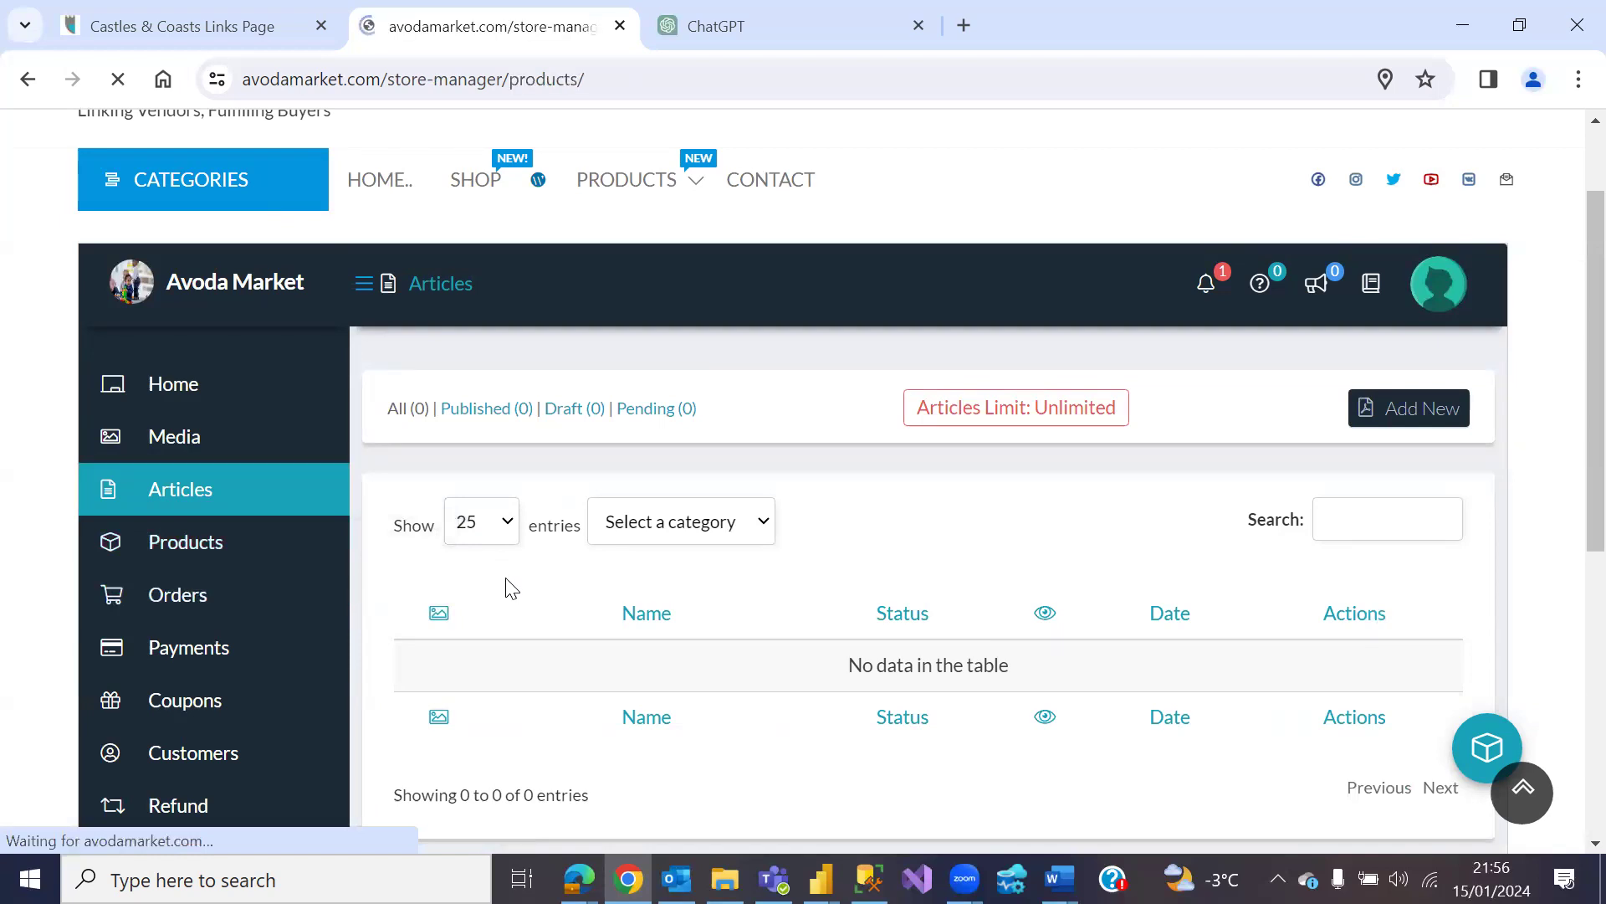
pyautogui.scroll(-3, 506, 579)
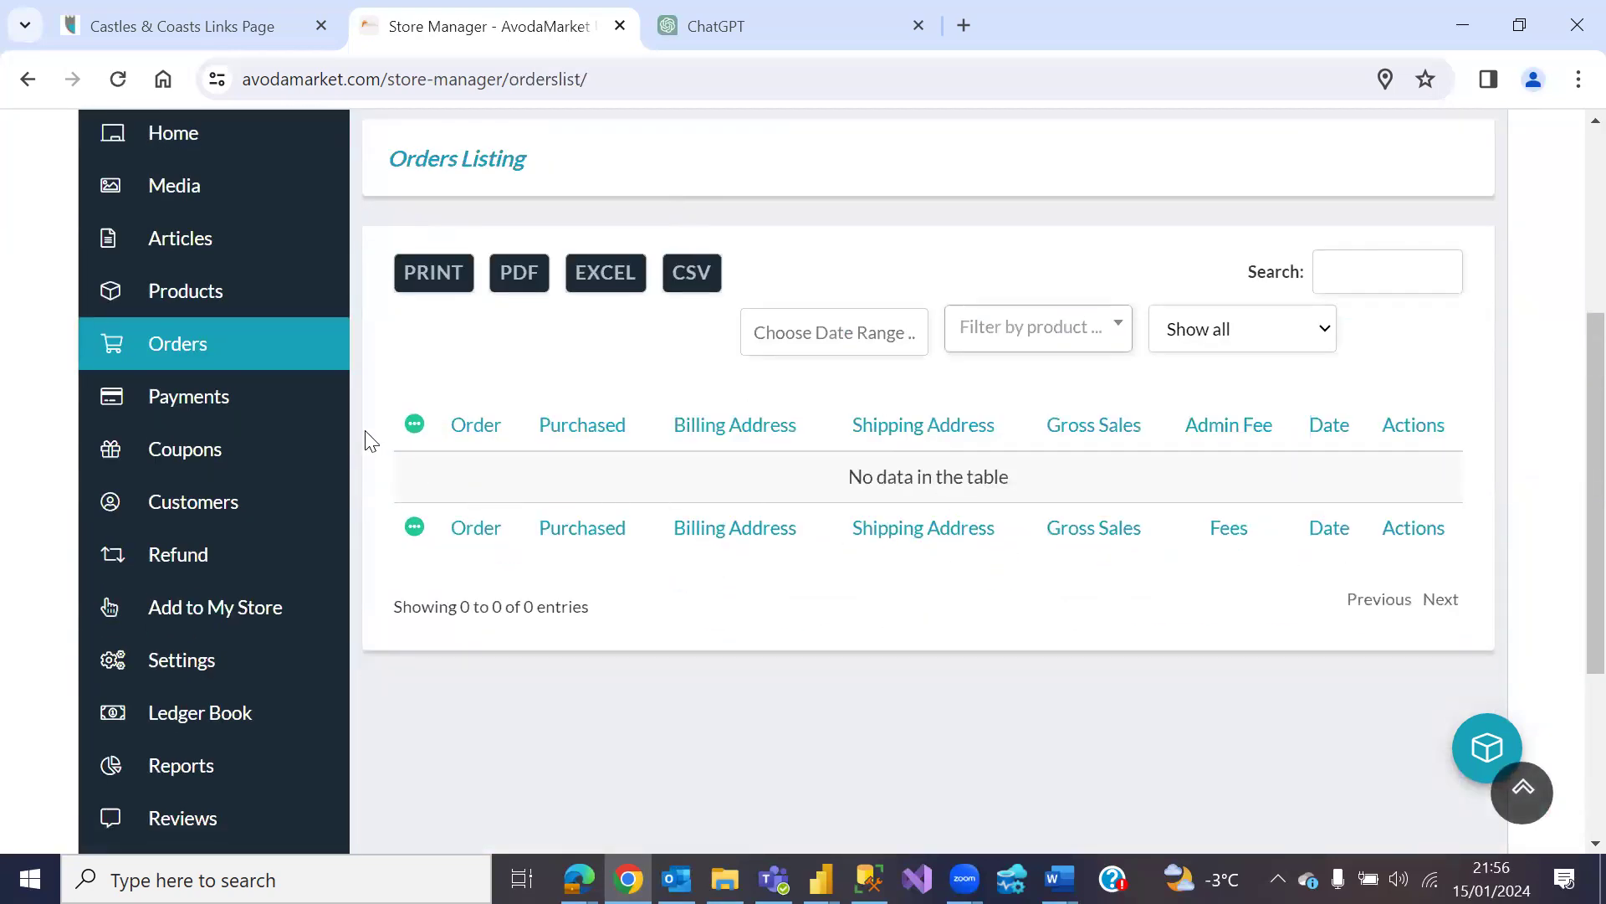
# Step: View the payments history and try starting a withdrawal of earnings
pyautogui.click(234, 398)
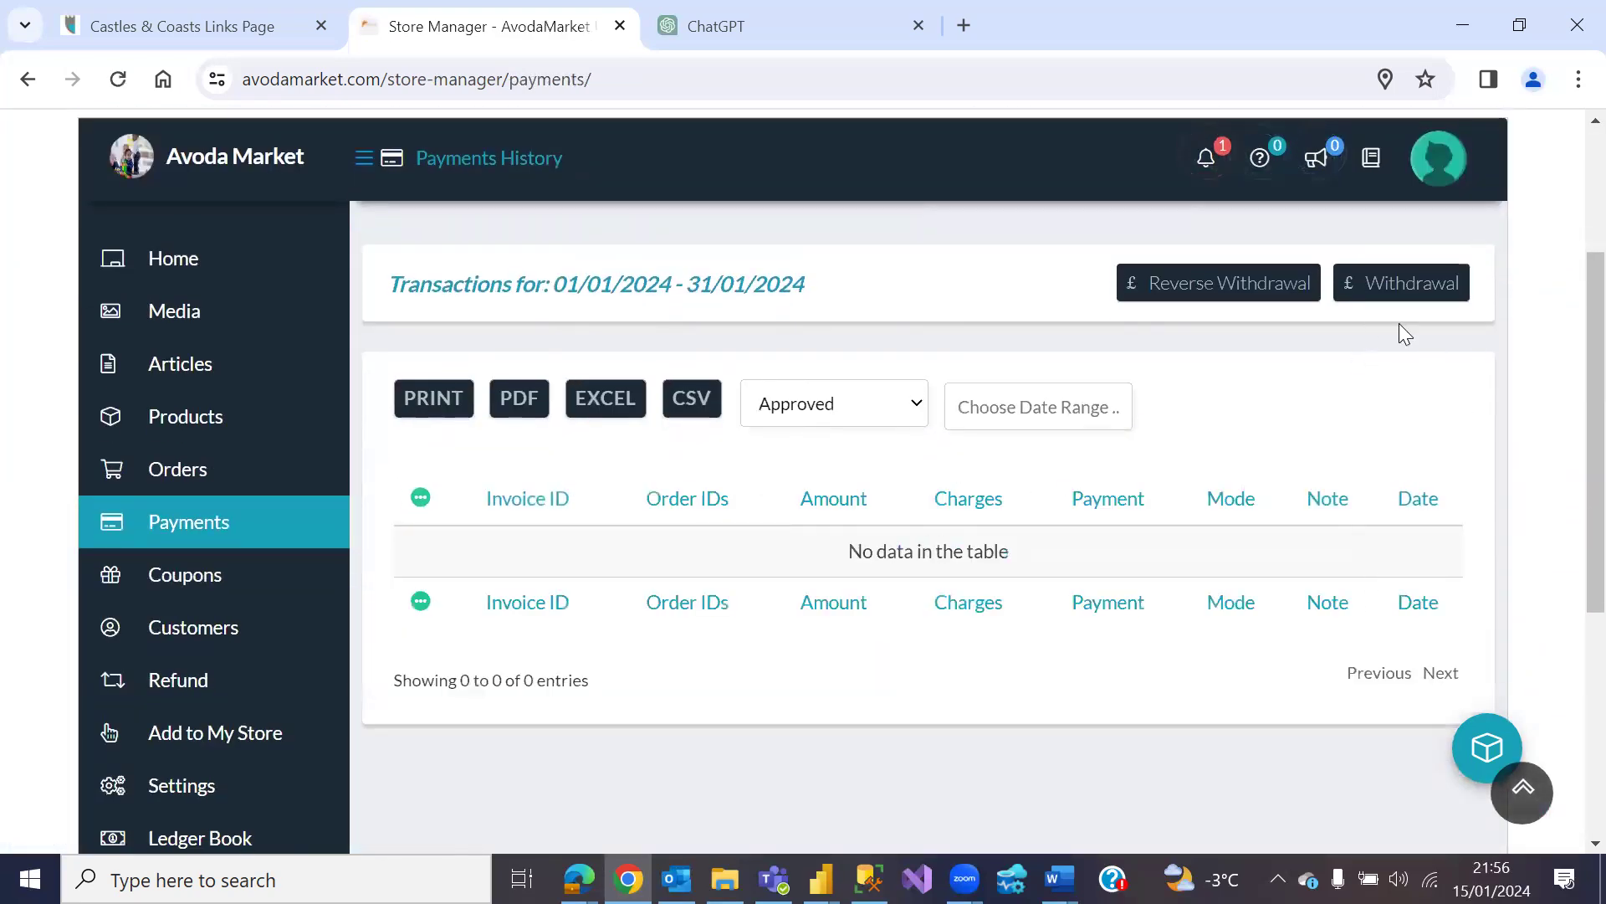
pyautogui.click(1452, 299)
pyautogui.scroll(-1, 466, 554)
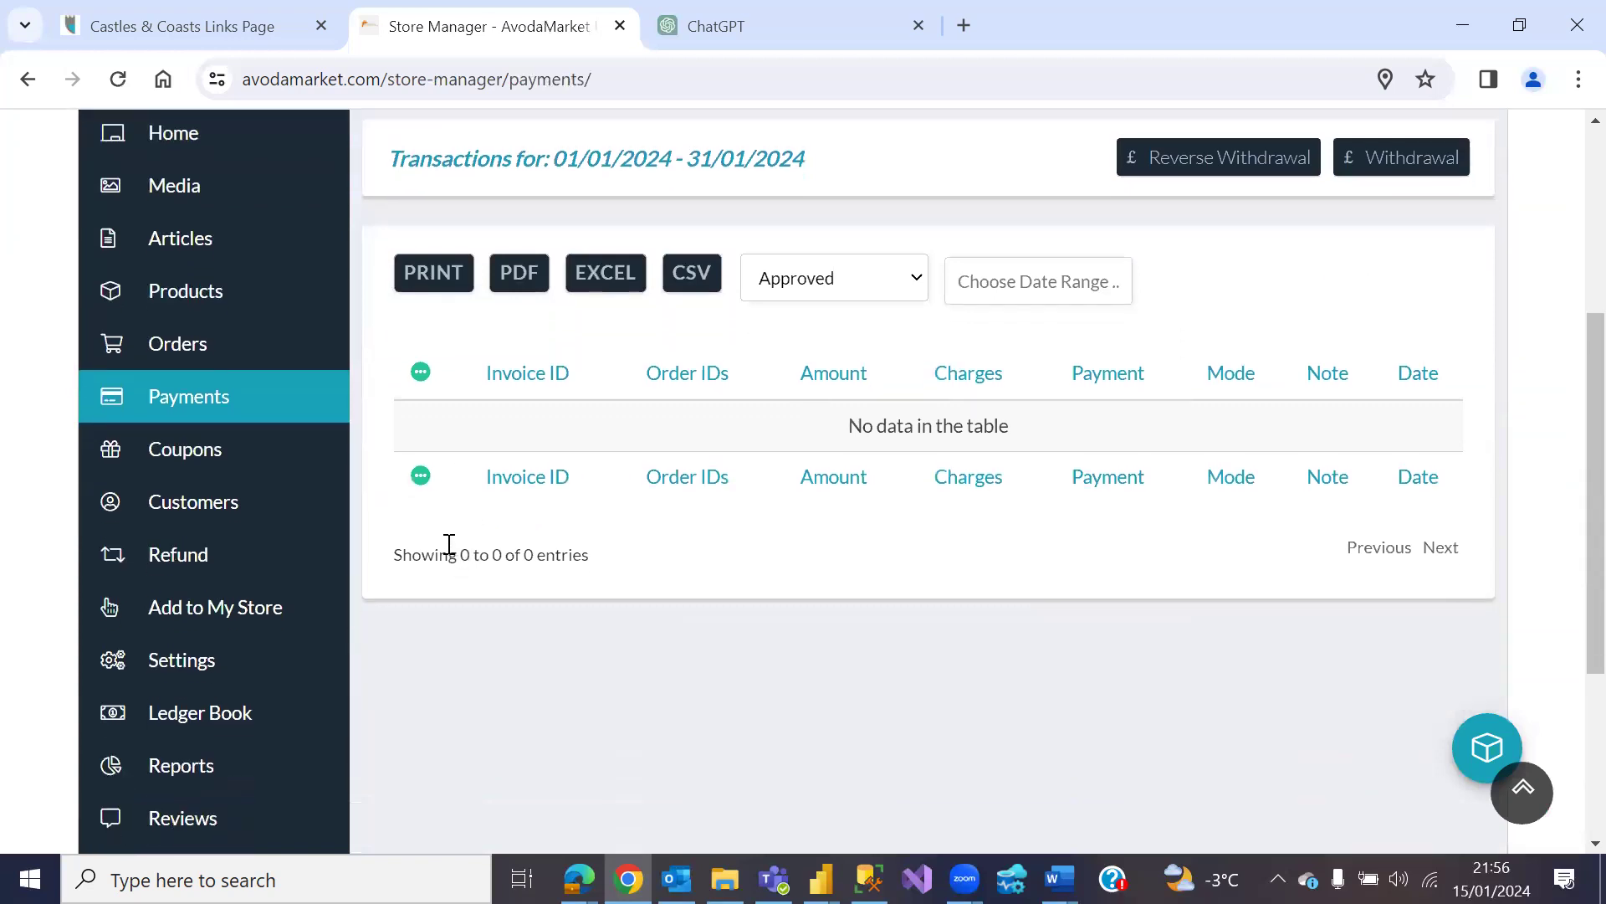
# Step: Check the empty Coupons, Customers and Refund Requests lists
pyautogui.click(248, 466)
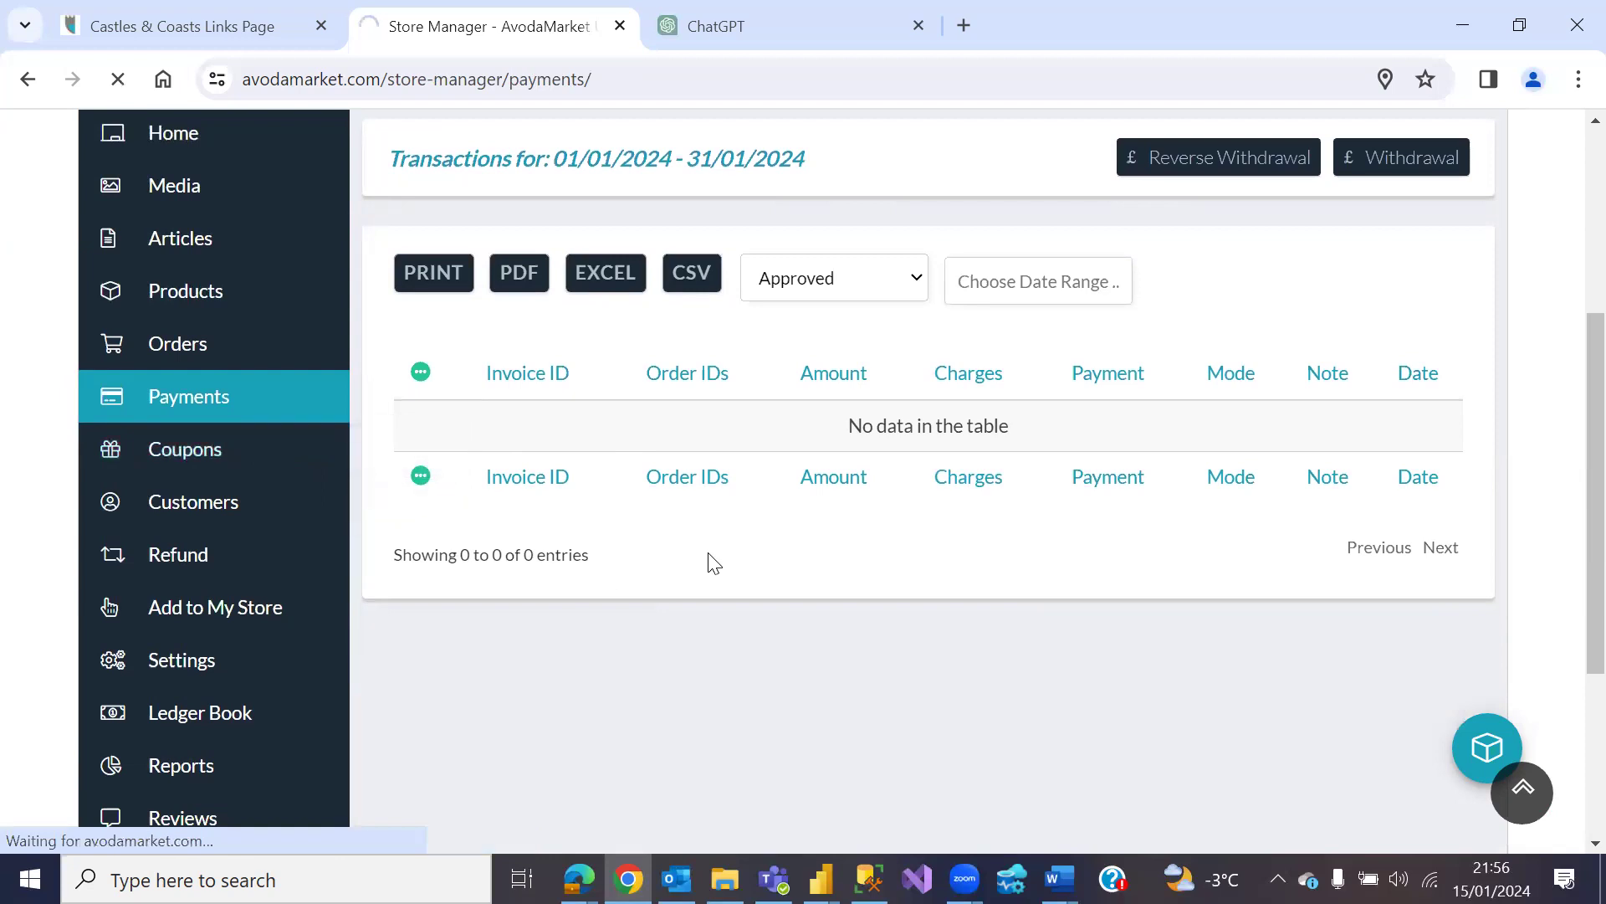
pyautogui.scroll(-5, 665, 558)
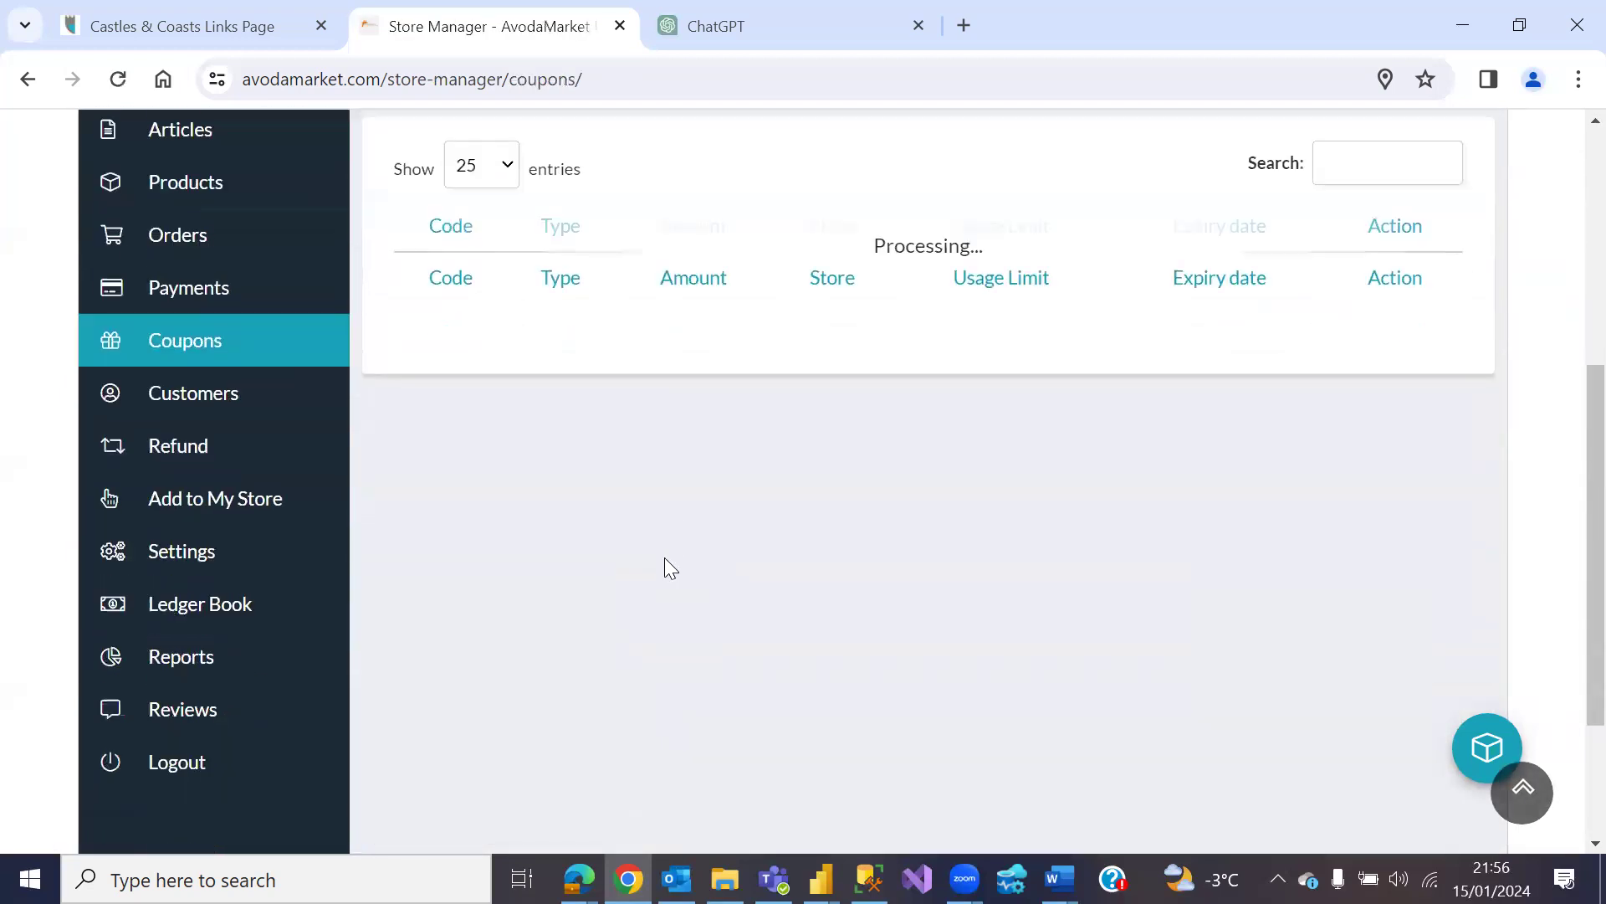
pyautogui.click(242, 380)
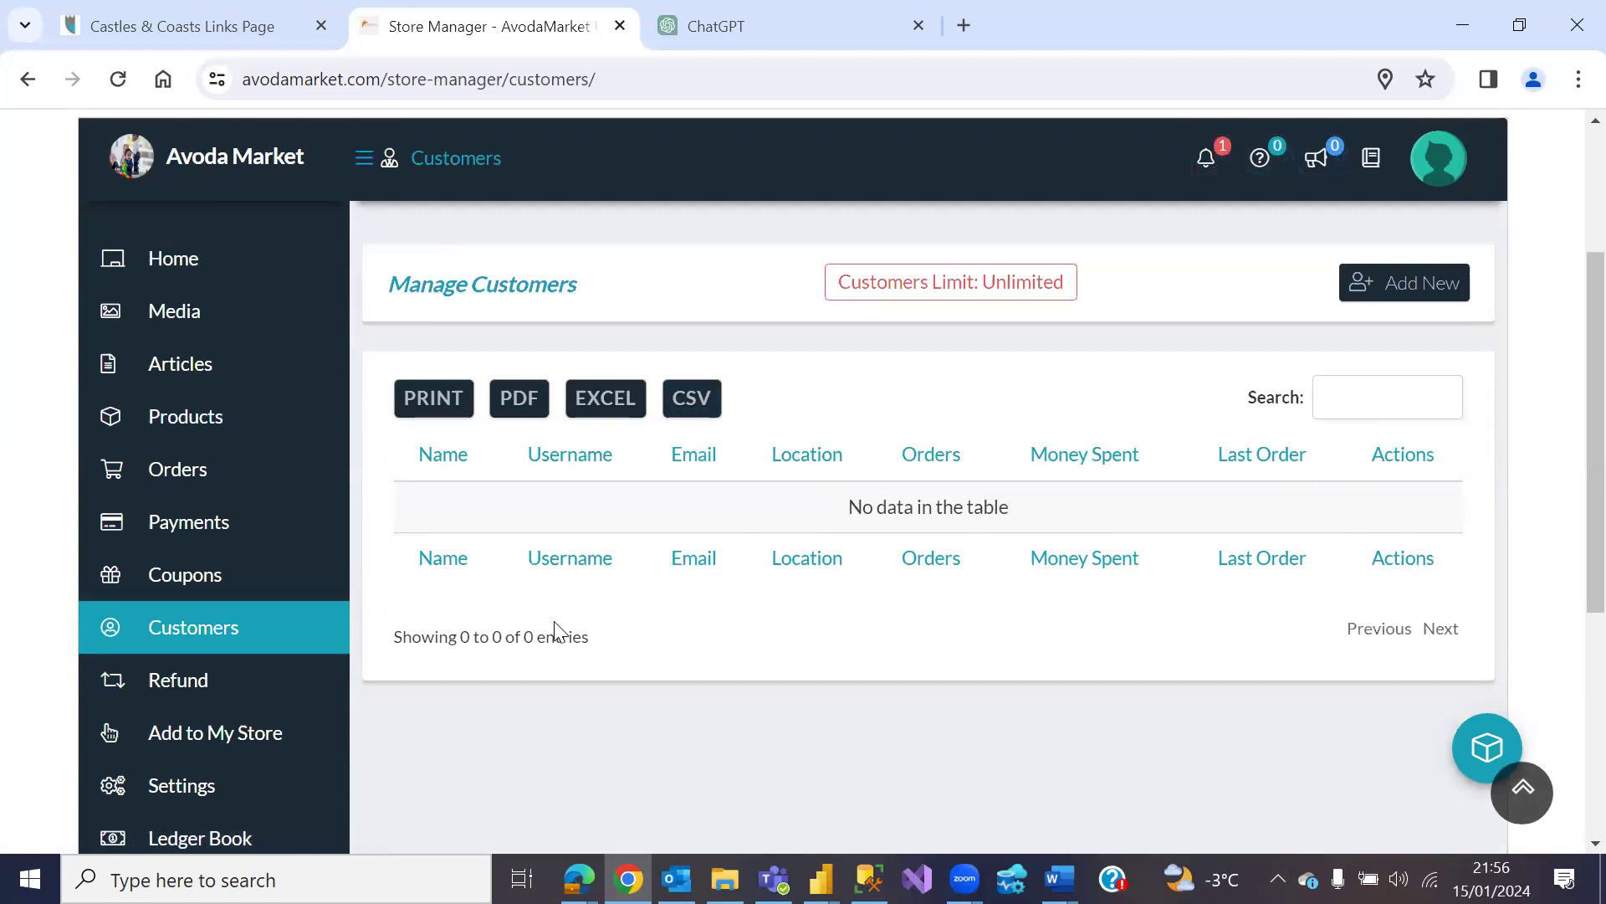
pyautogui.scroll(-3, 404, 491)
pyautogui.click(222, 437)
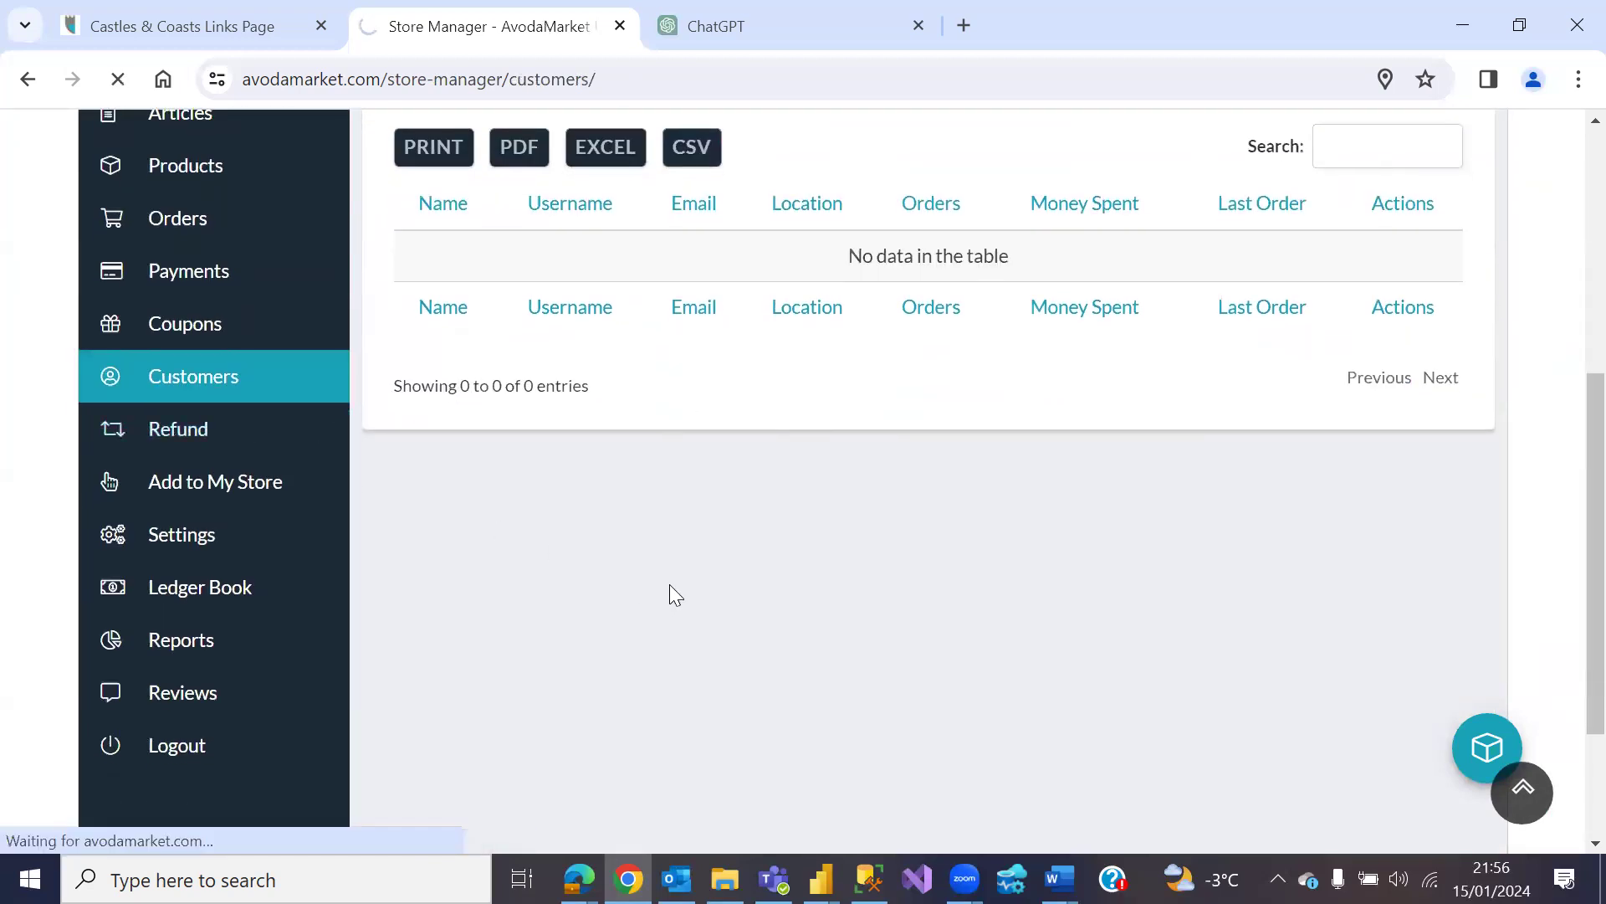
pyautogui.scroll(-4, 669, 577)
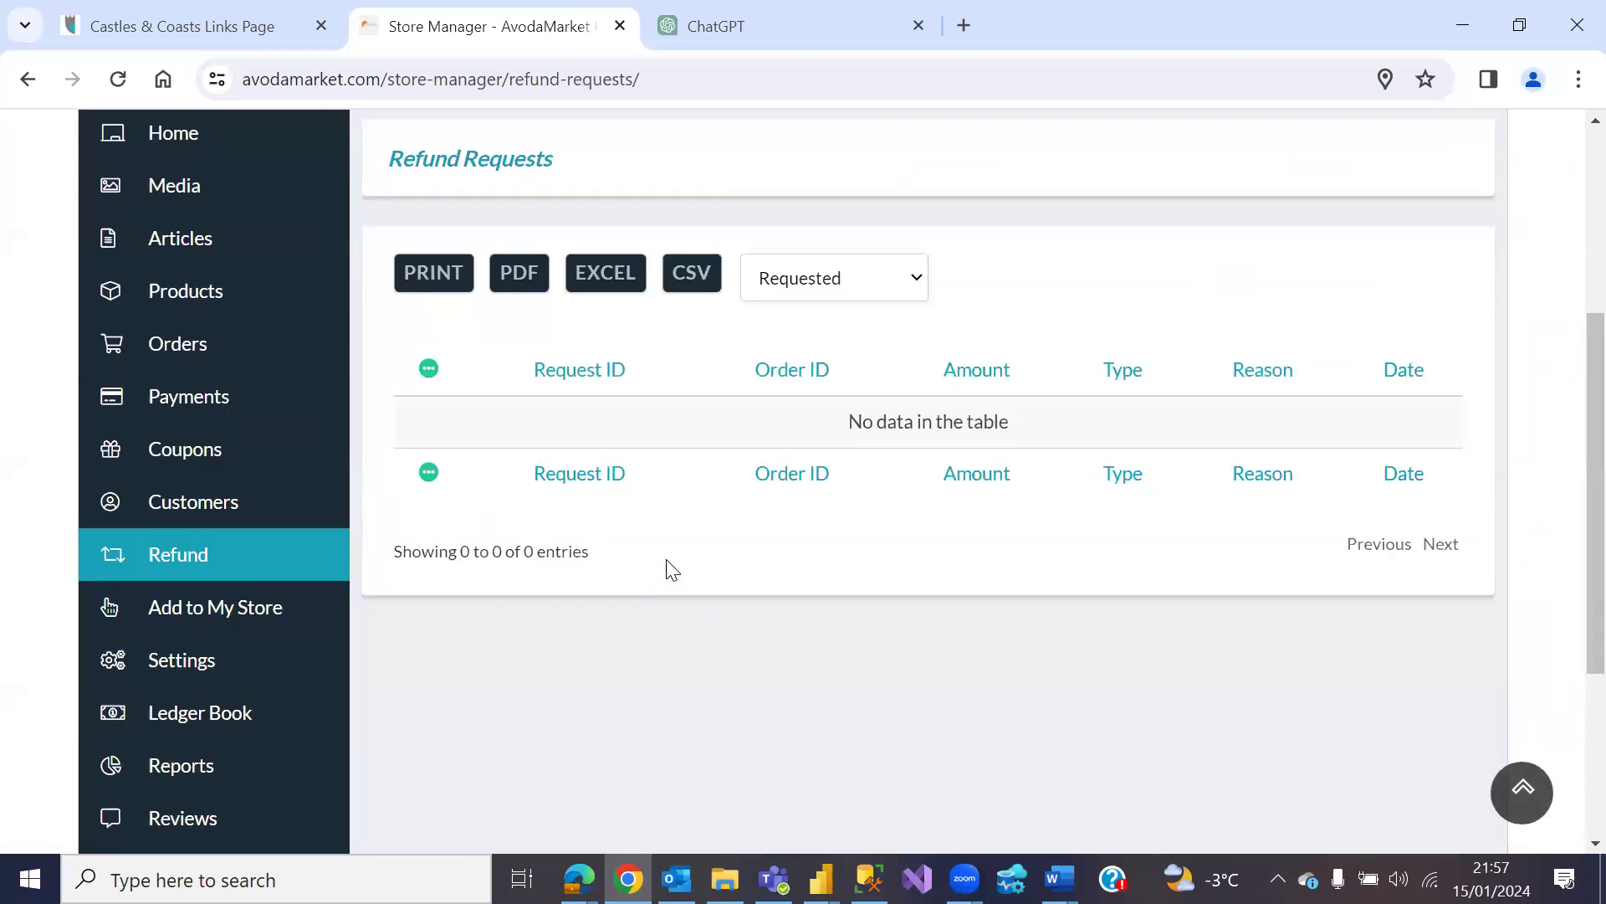
pyautogui.scroll(-1, 668, 568)
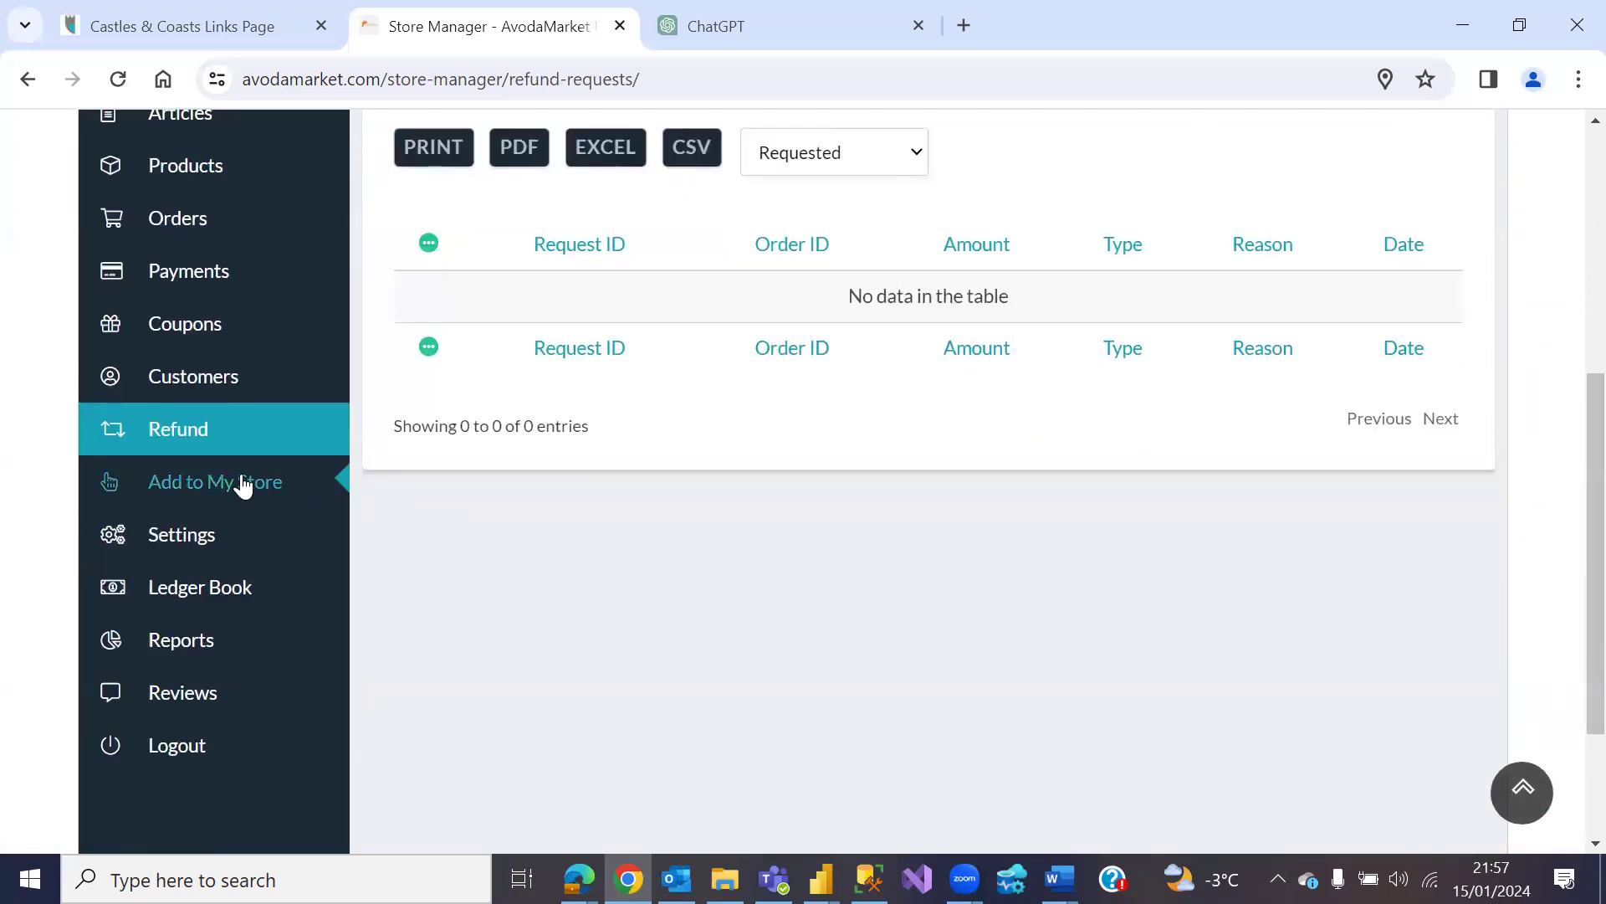
# Step: Scroll the Add to My Store catalog of 90 other-vendor products, from Paper plate to Rice Cooker
pyautogui.click(243, 483)
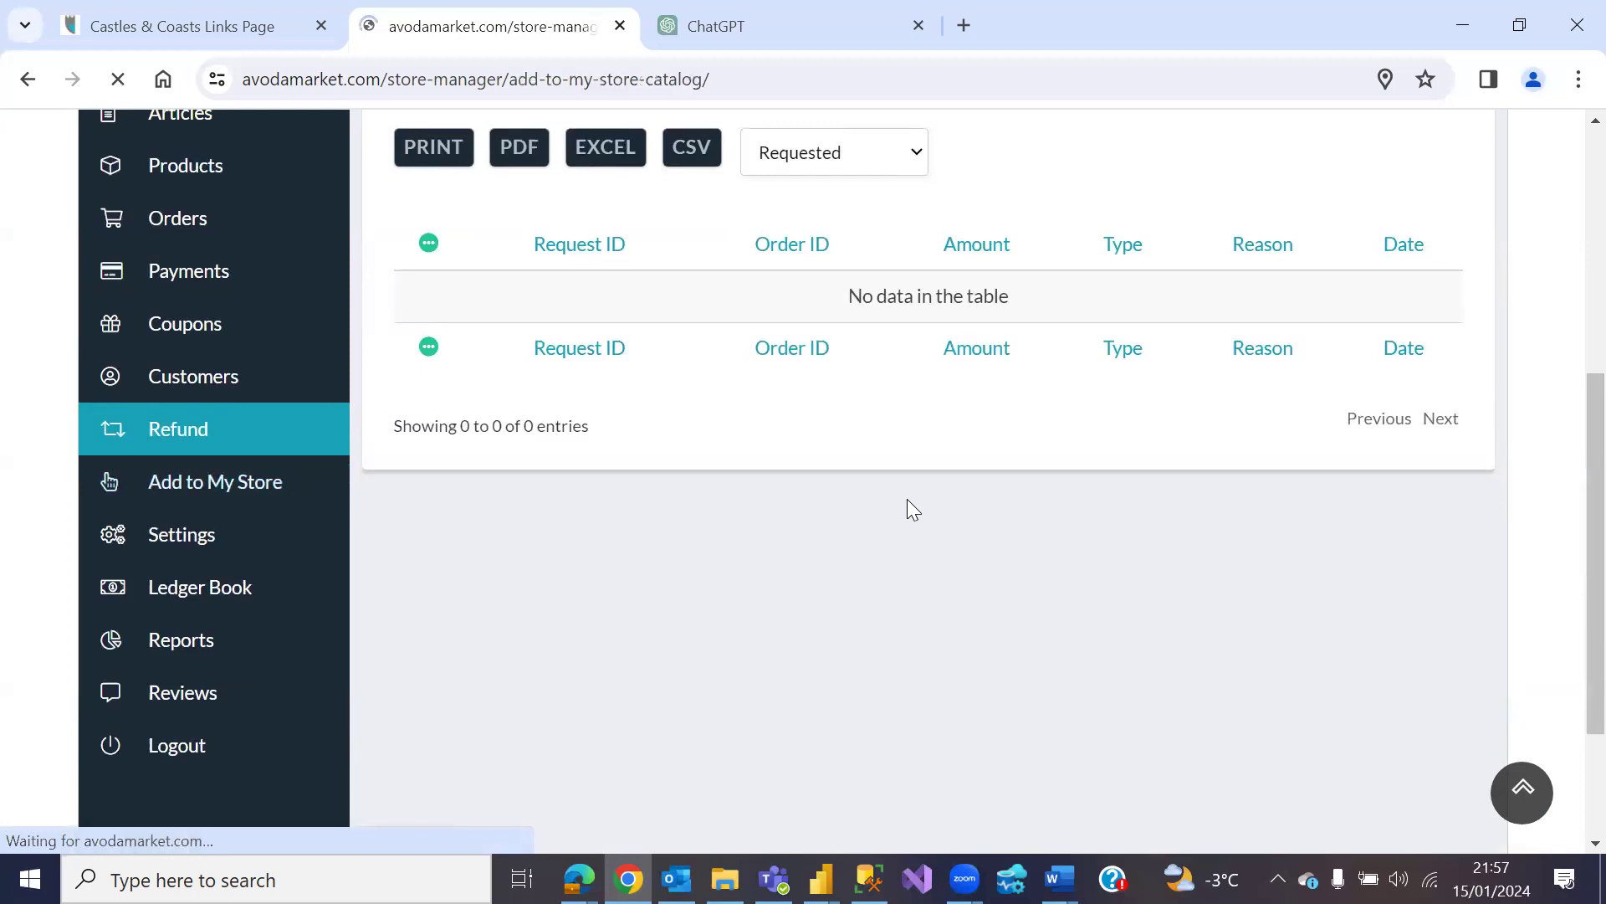
pyautogui.scroll(-1, 855, 507)
pyautogui.scroll(-3, 855, 508)
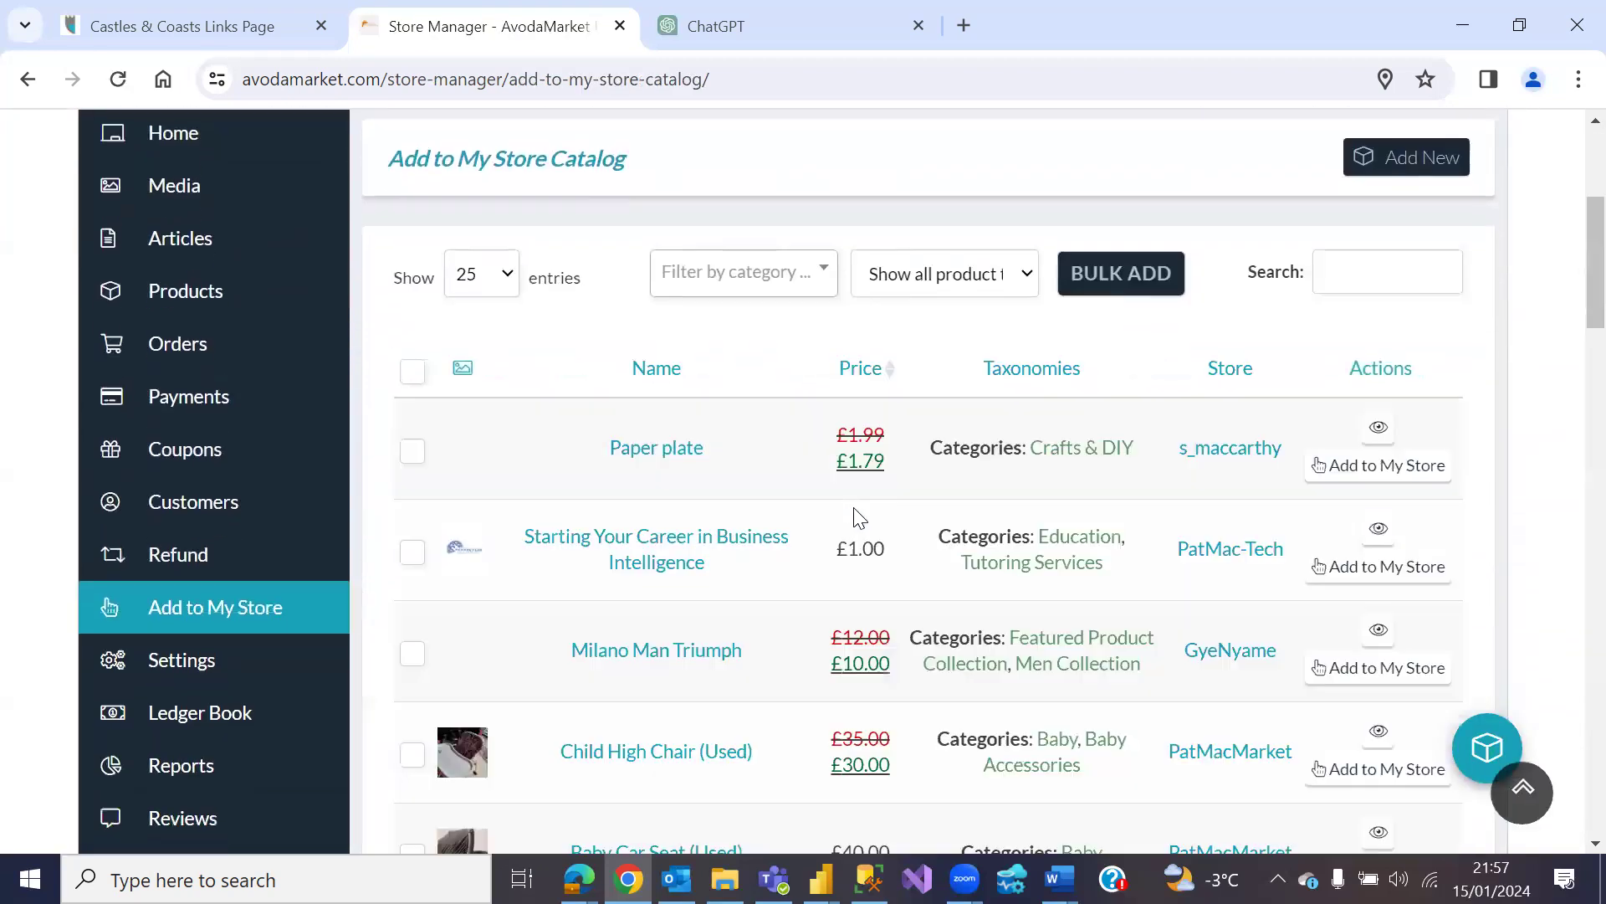
pyautogui.scroll(-3, 854, 527)
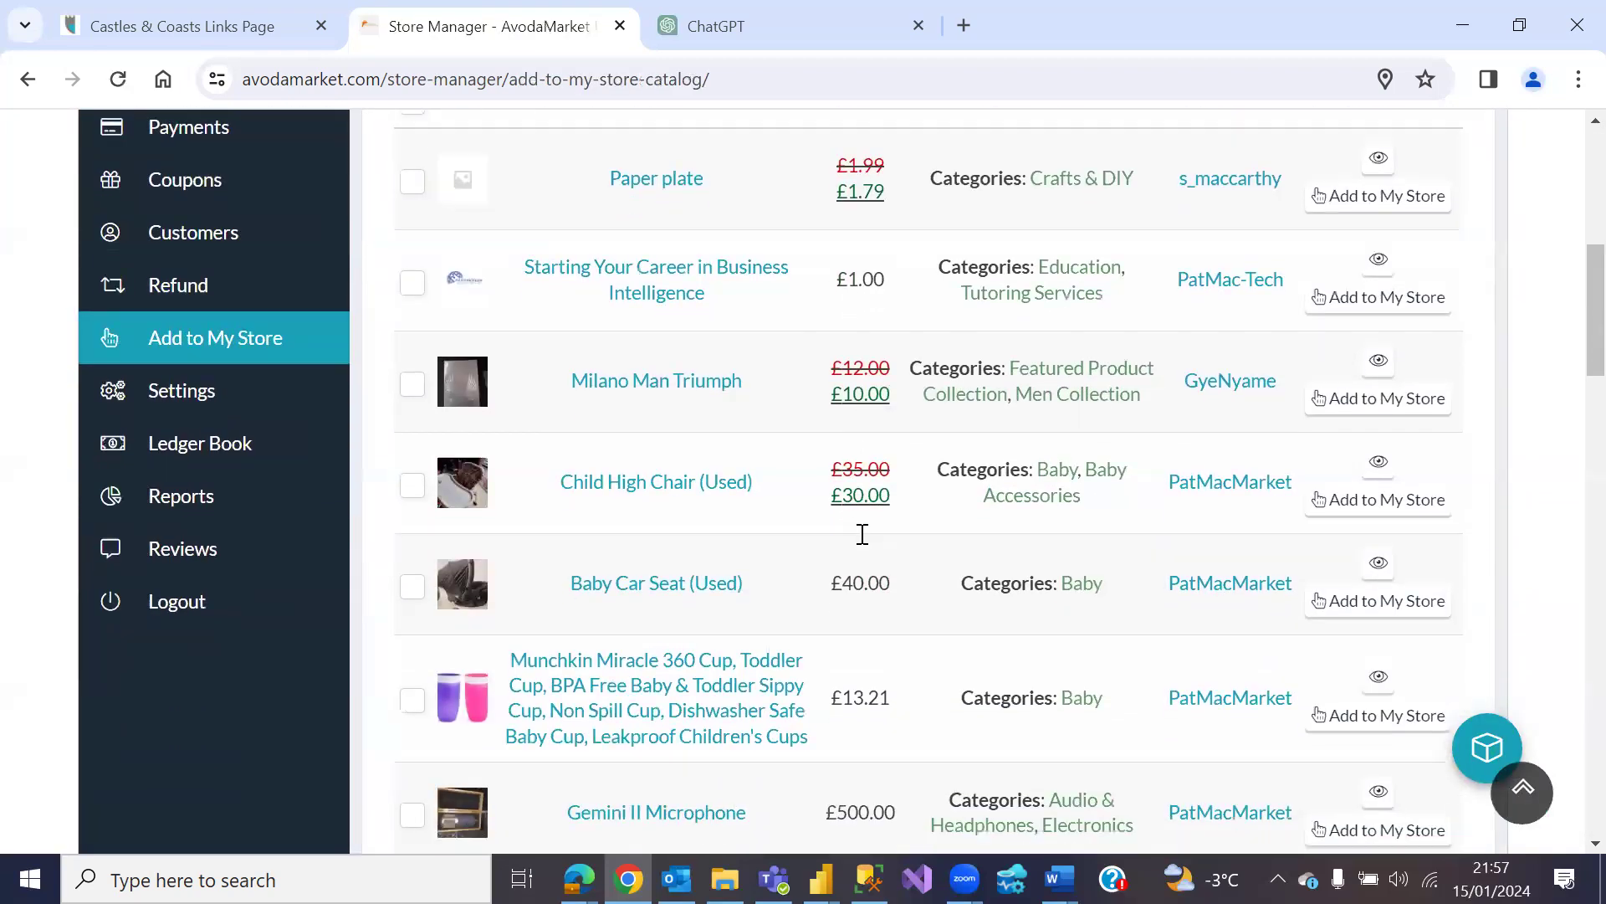
pyautogui.scroll(-16, 860, 539)
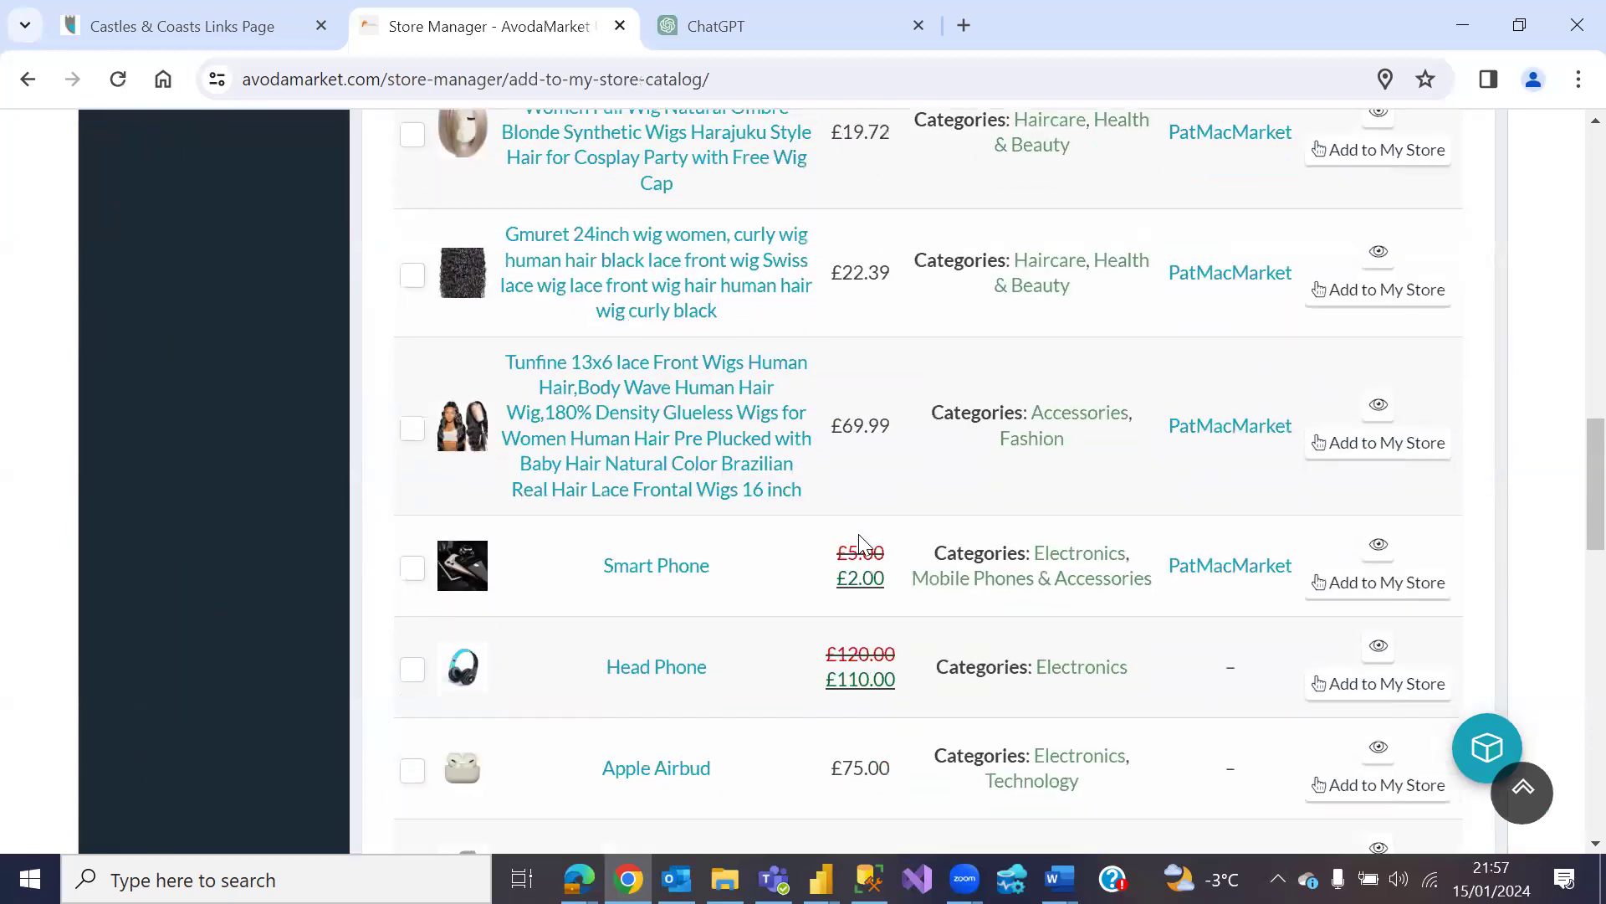
pyautogui.scroll(-10, 862, 544)
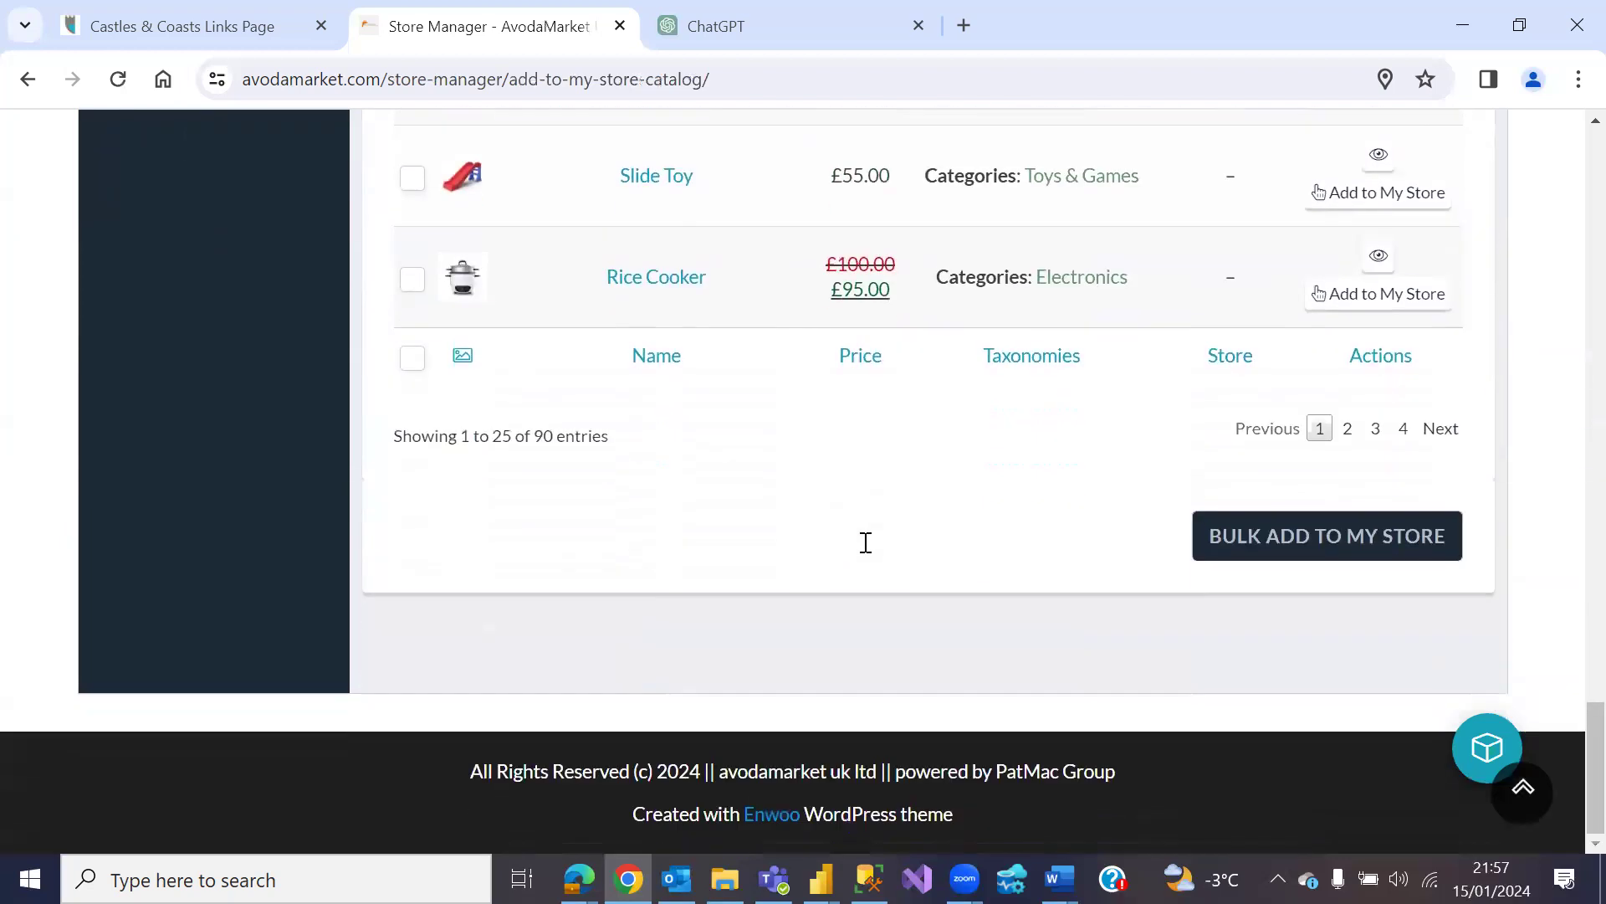
pyautogui.scroll(16, 866, 548)
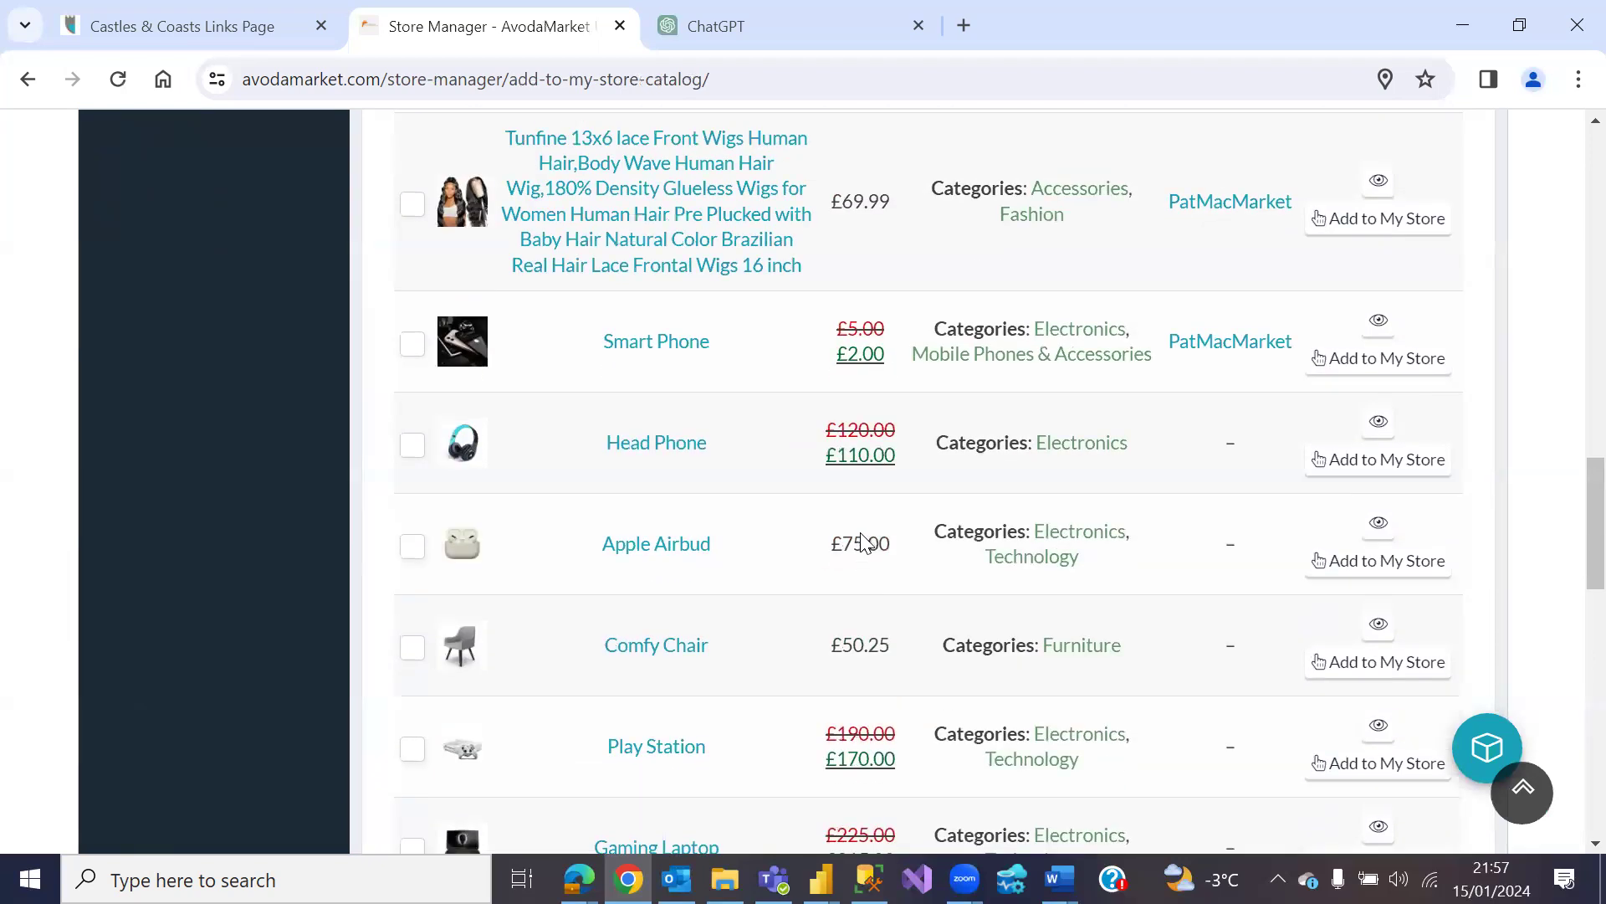
pyautogui.scroll(10, 863, 536)
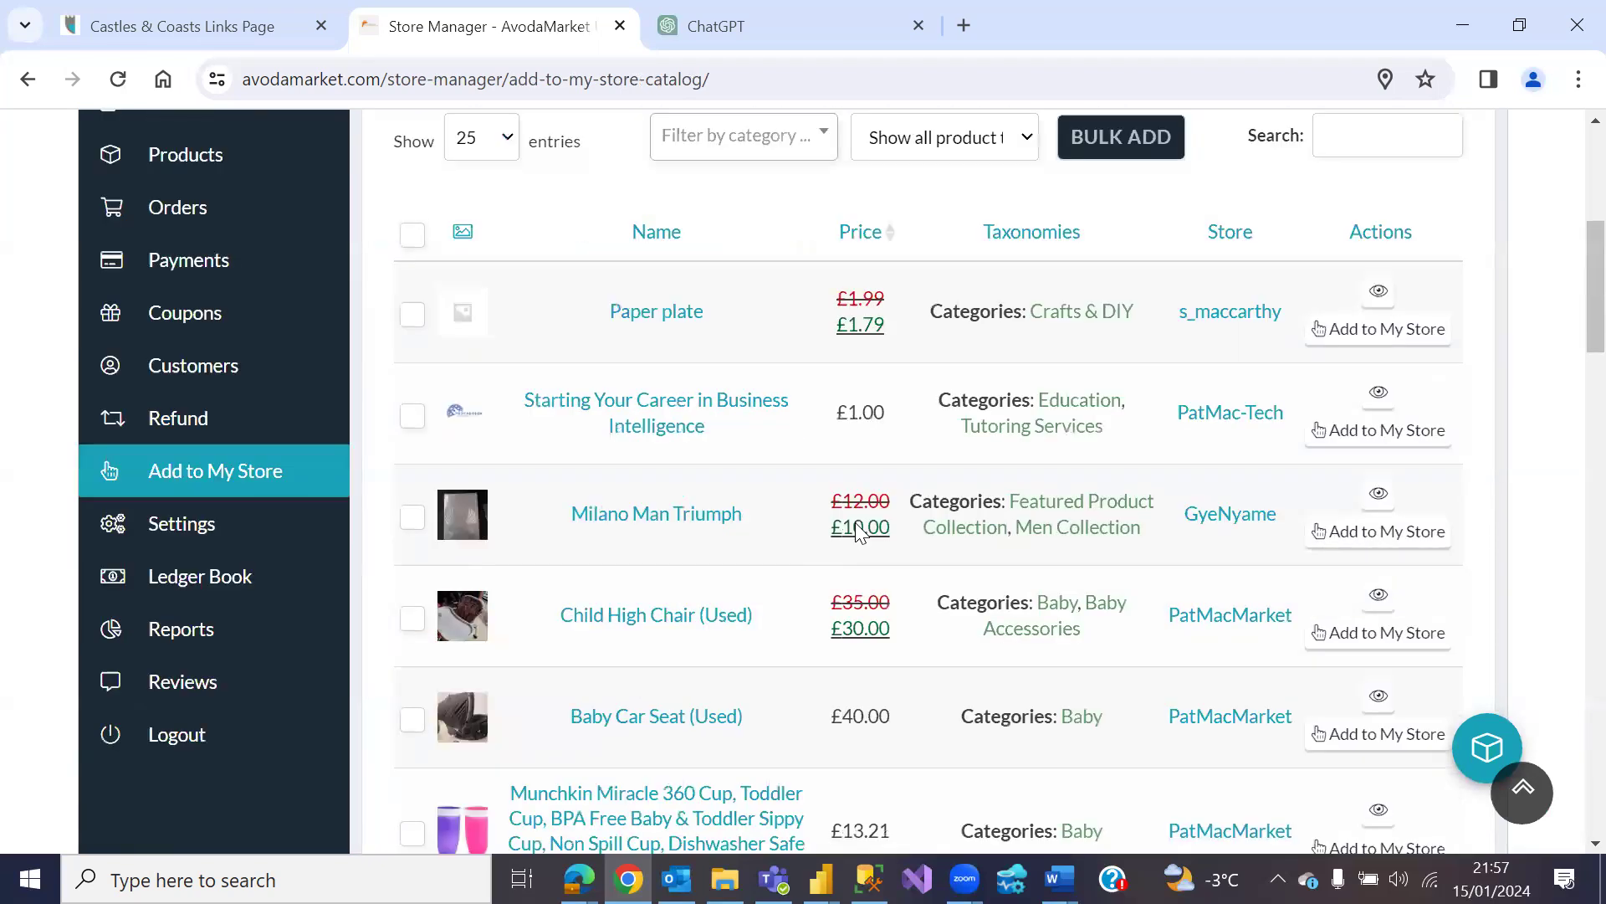
pyautogui.scroll(3, 858, 531)
pyautogui.scroll(-4, 857, 527)
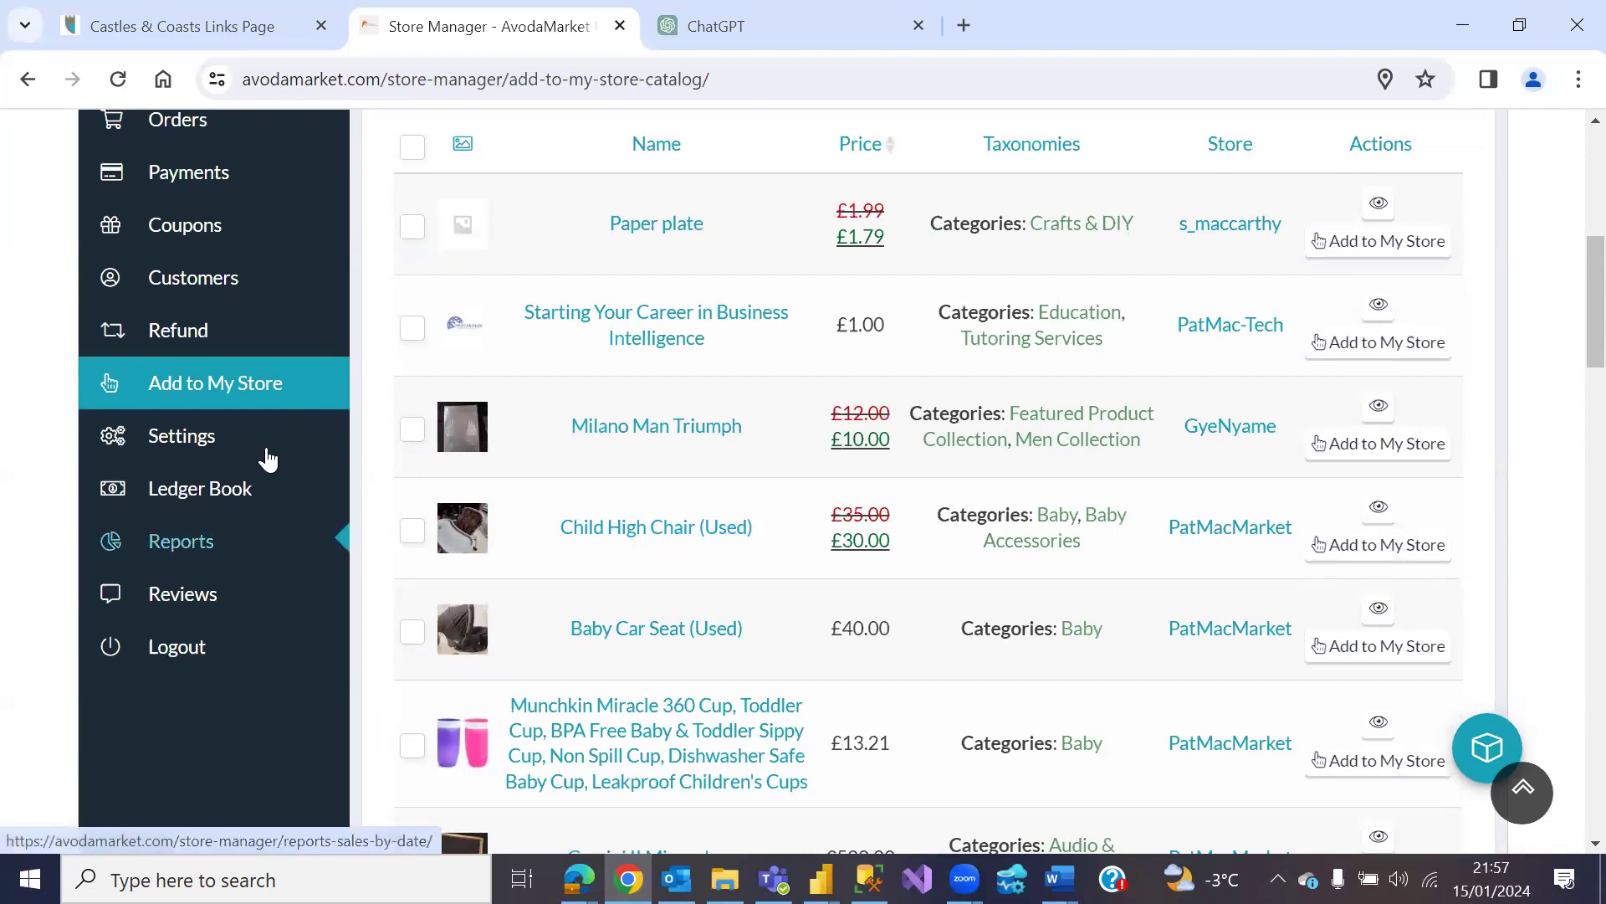
# Step: Open the store Settings page and scroll through its general options
pyautogui.click(201, 441)
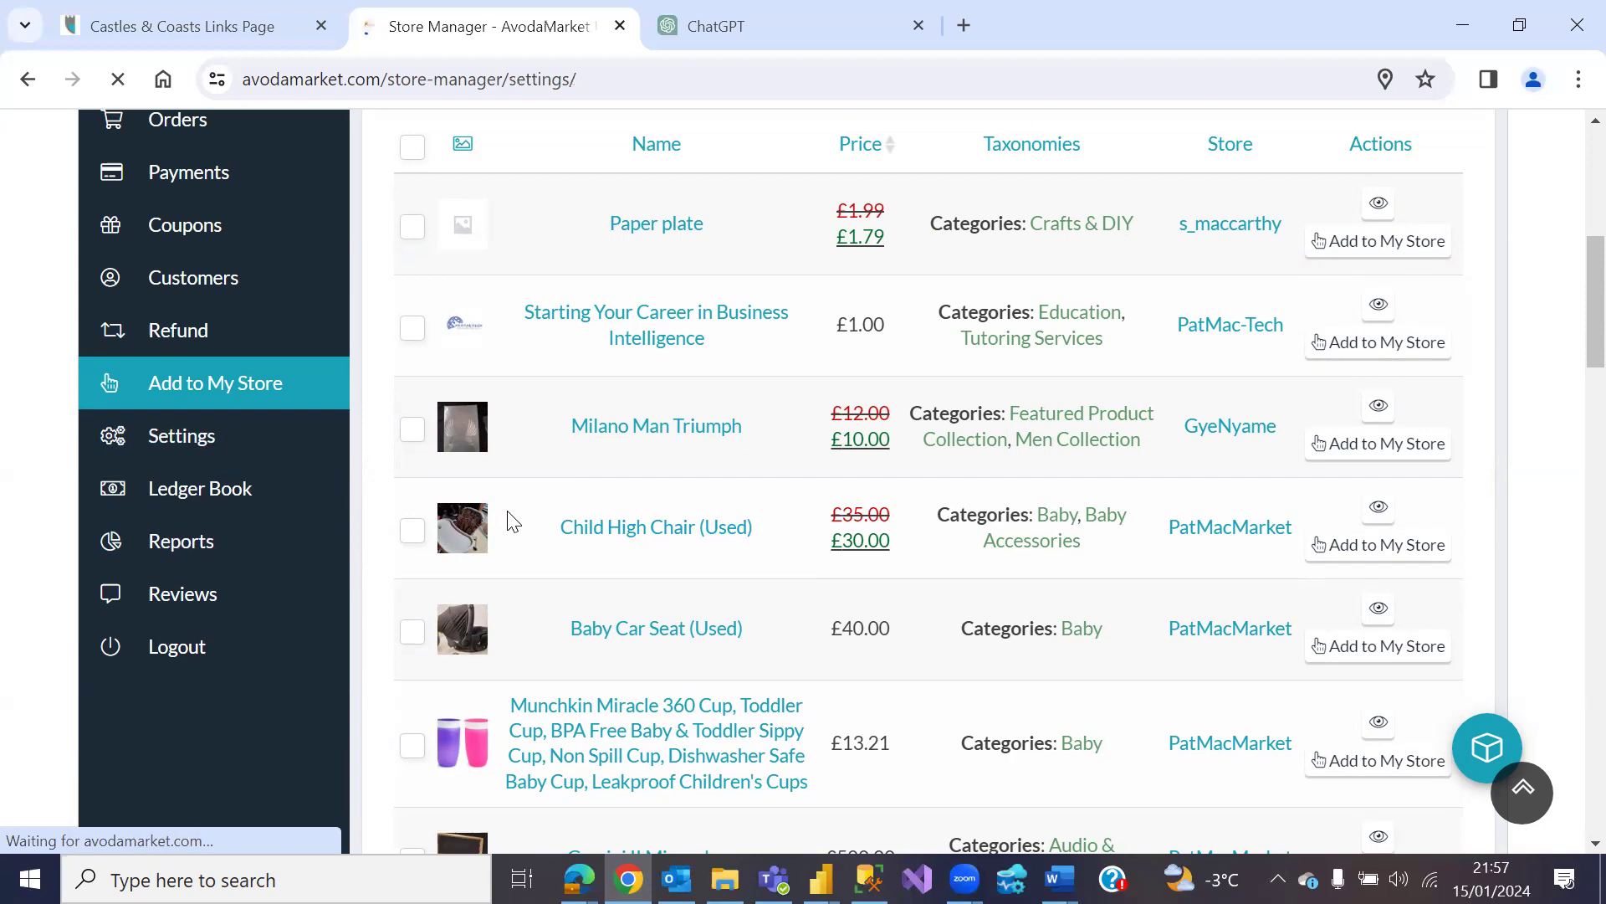
pyautogui.scroll(-3, 530, 492)
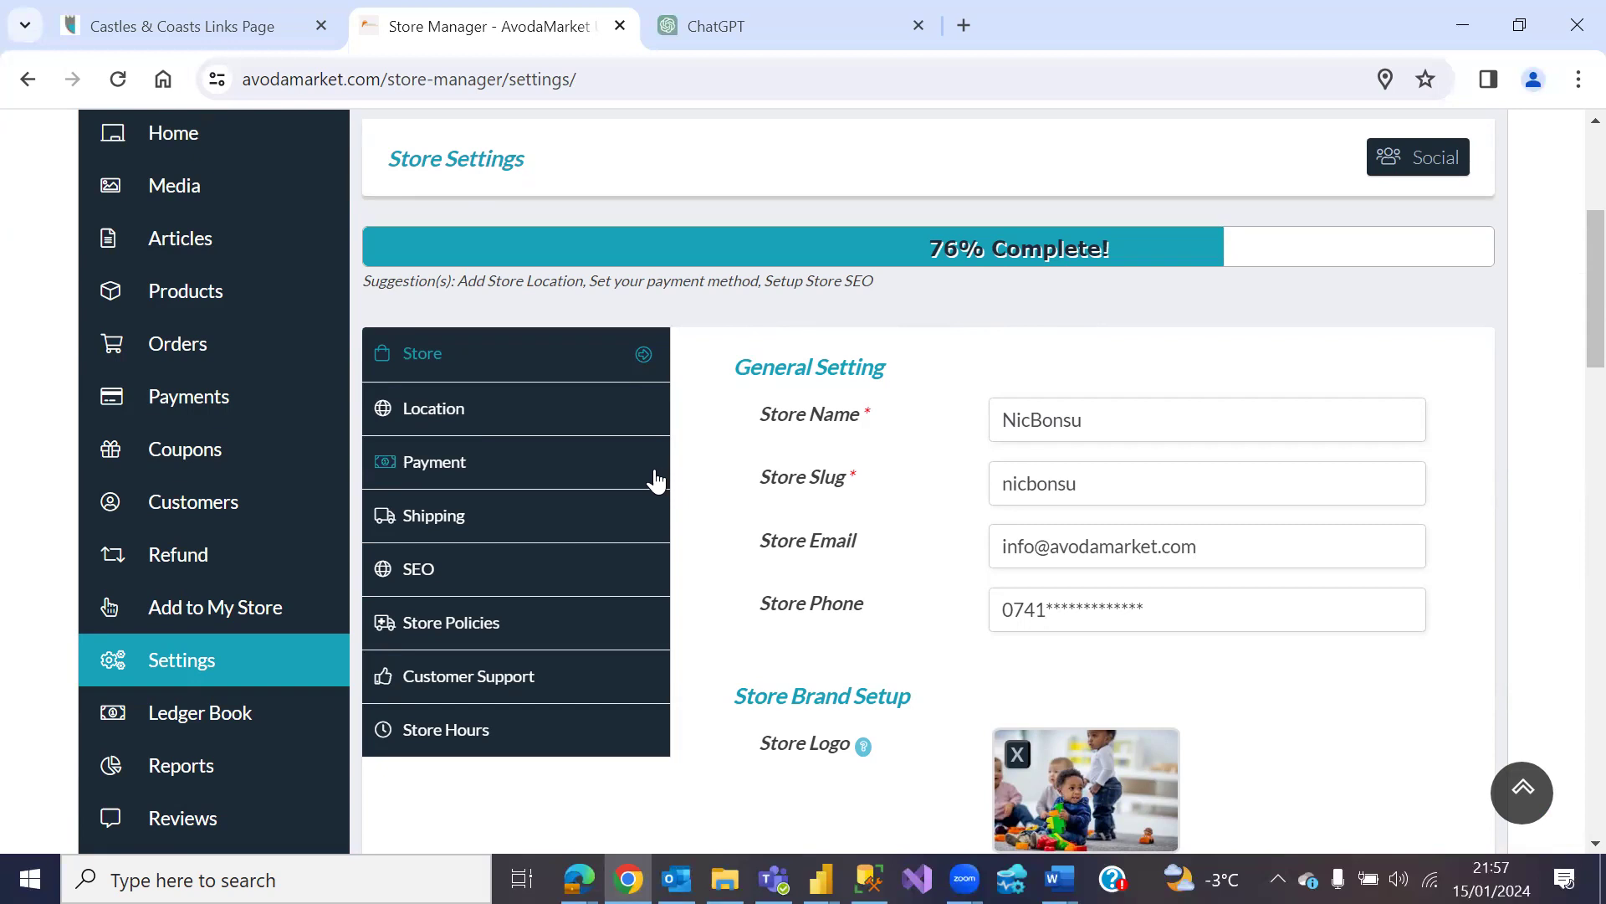
pyautogui.scroll(-2, 670, 485)
pyautogui.scroll(-7, 673, 489)
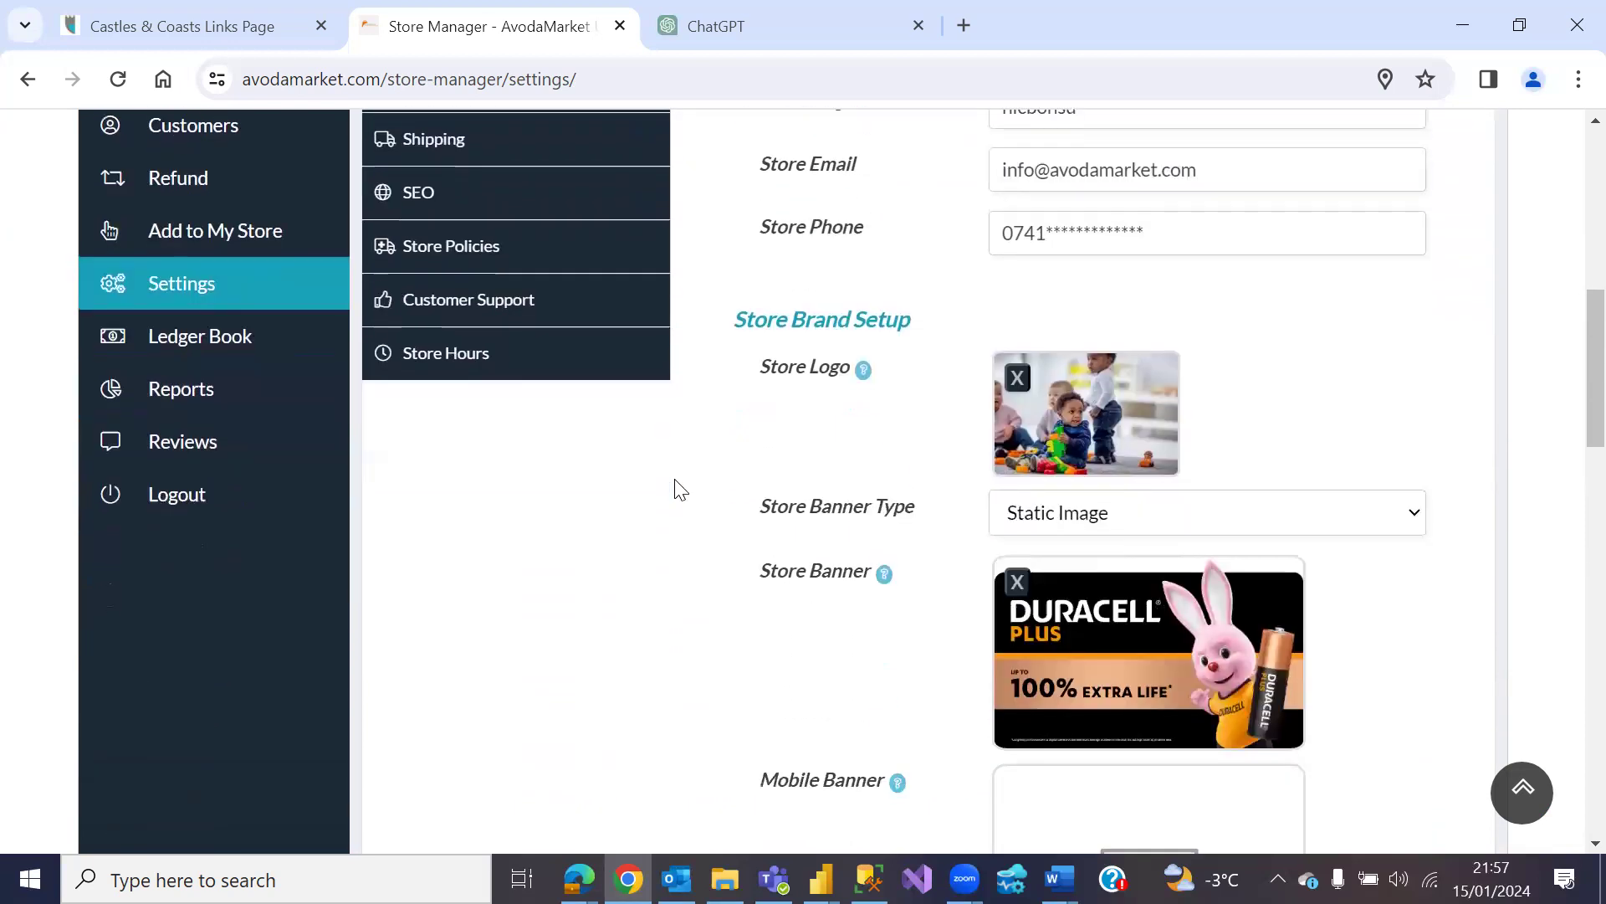
pyautogui.scroll(7, 674, 484)
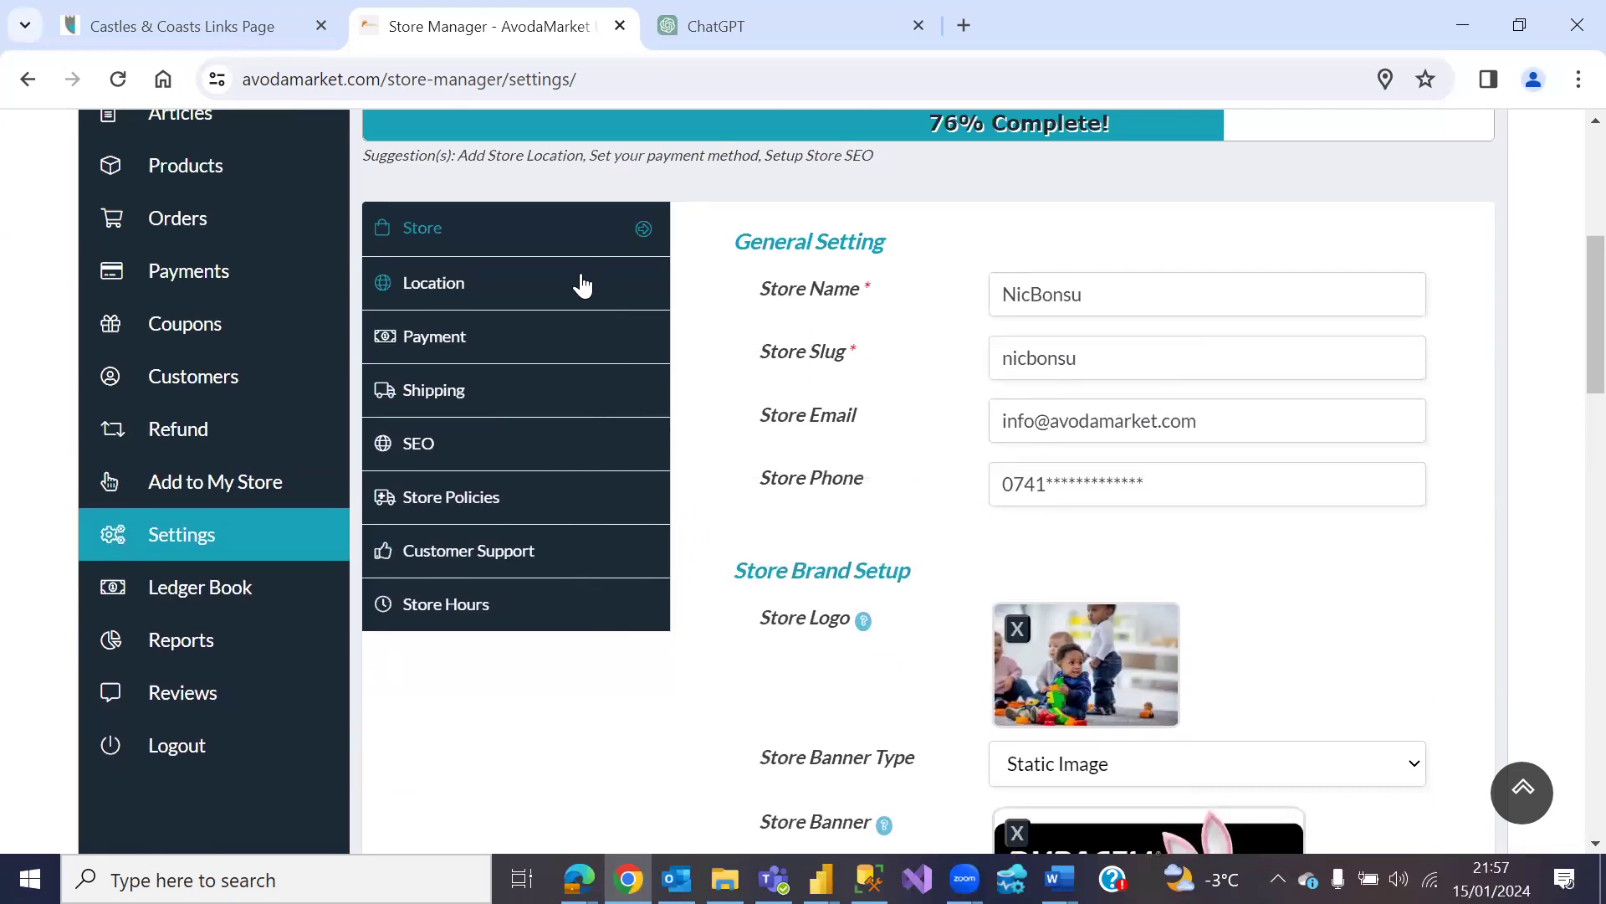
# Step: Save Bank Transfer as the store's payment method, bringing setup to 76%
pyautogui.click(542, 348)
pyautogui.click(1312, 236)
pyautogui.click(1040, 303)
pyautogui.click(1128, 245)
pyautogui.click(1112, 325)
pyautogui.scroll(-6, 1016, 502)
pyautogui.scroll(6, 1017, 528)
pyautogui.scroll(-6, 1013, 527)
pyautogui.click(1462, 661)
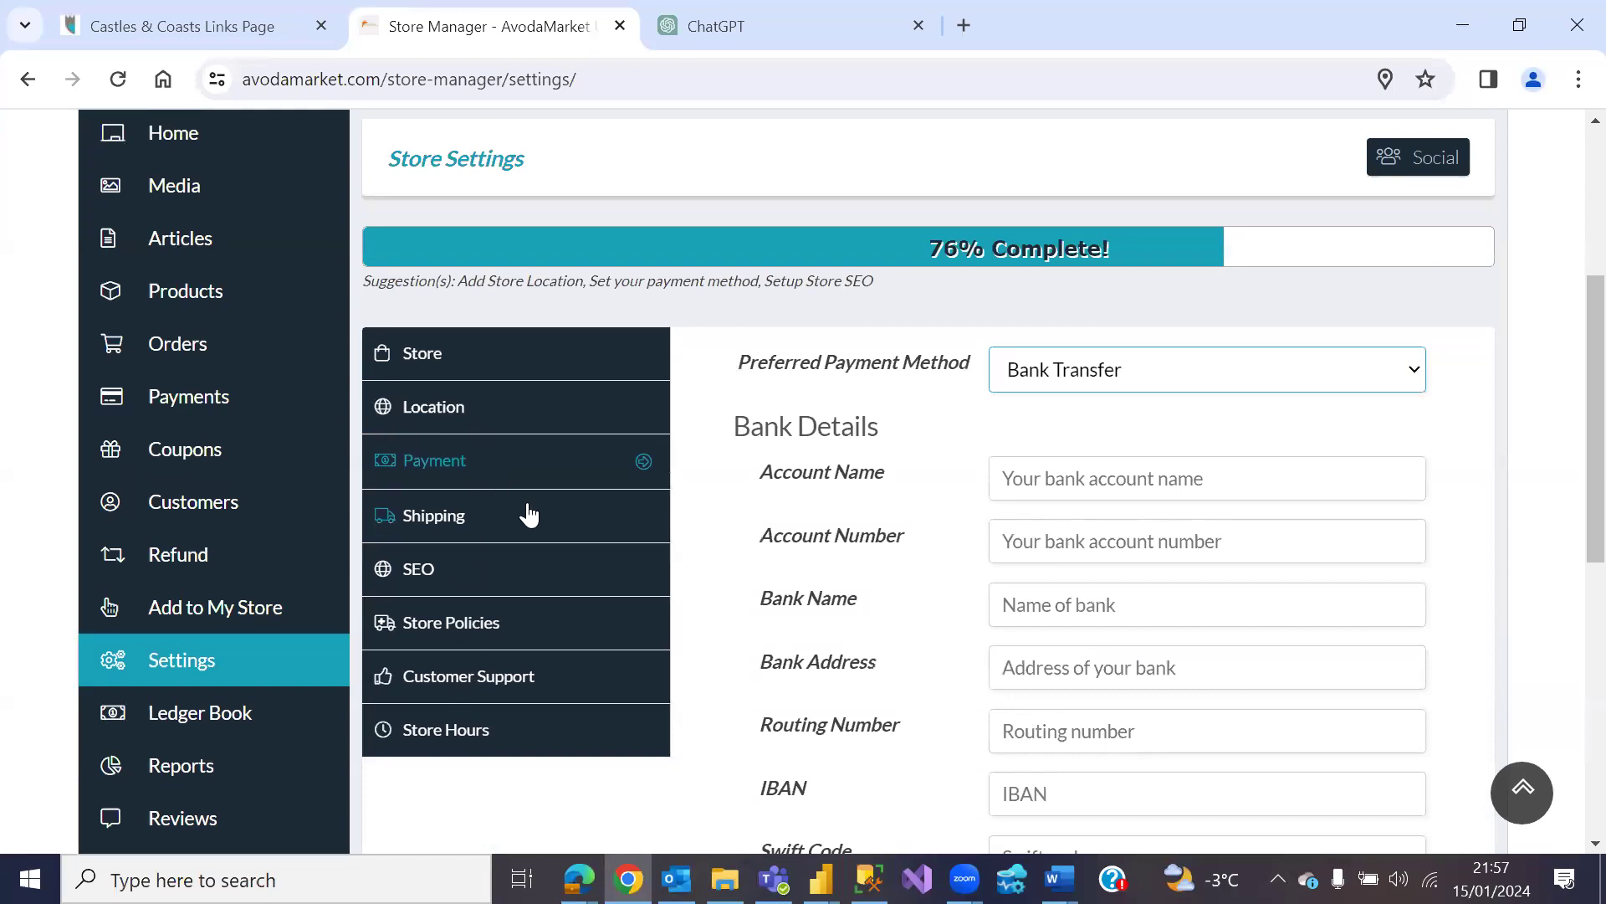
pyautogui.scroll(-3, 529, 514)
# Step: Review the Store Policies, Customer Support and Store Hours settings
pyautogui.click(481, 372)
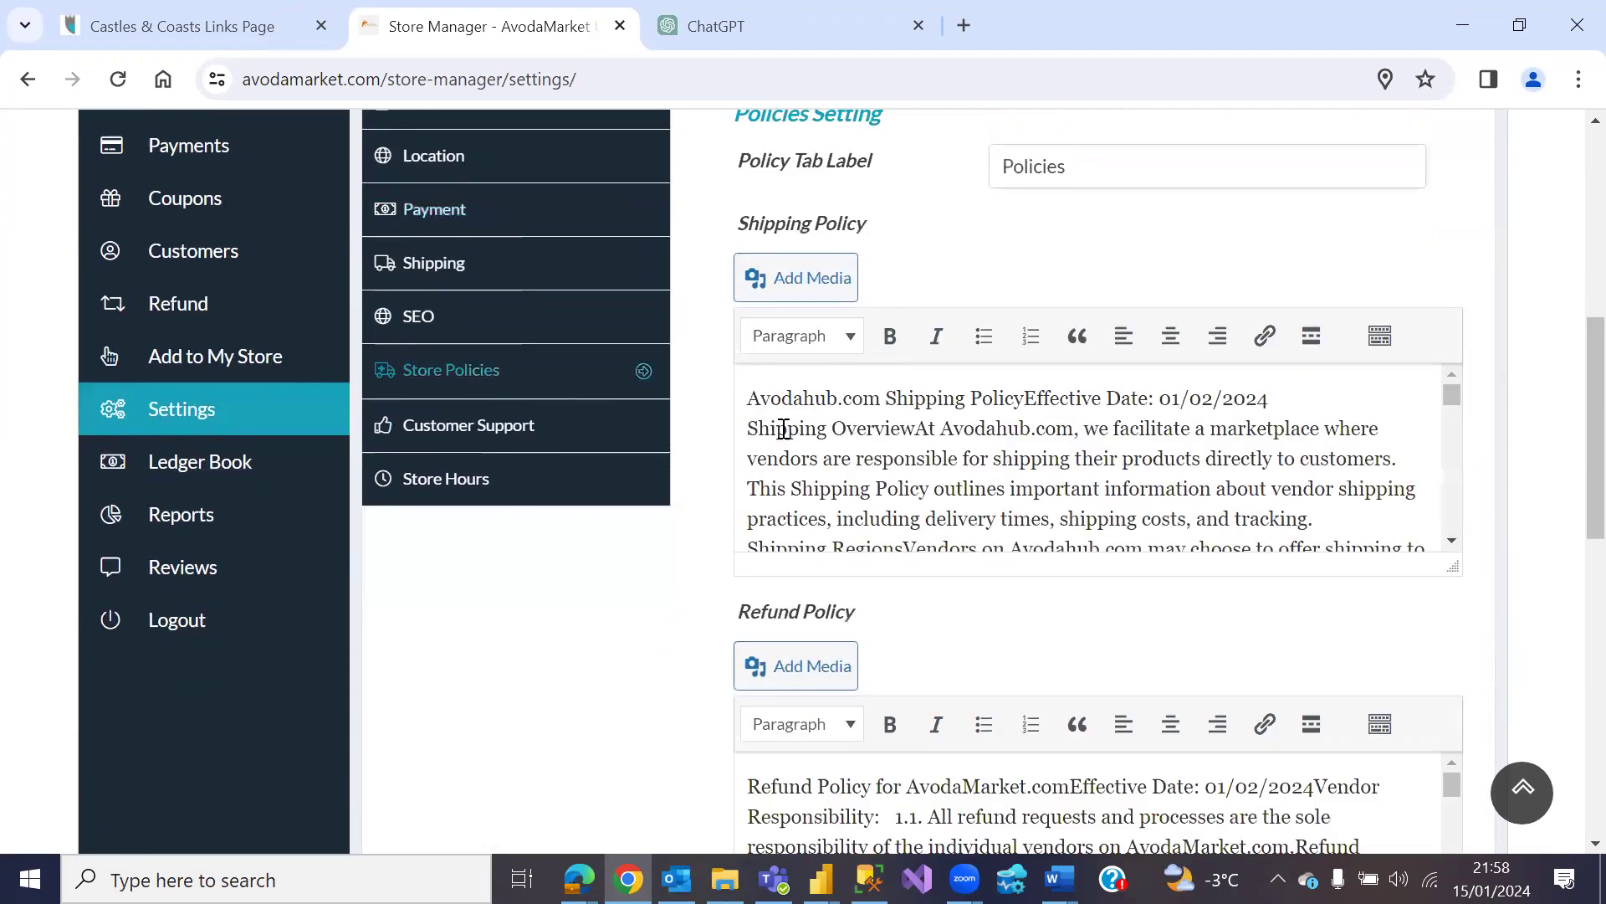
pyautogui.click(514, 436)
pyautogui.scroll(2, 837, 488)
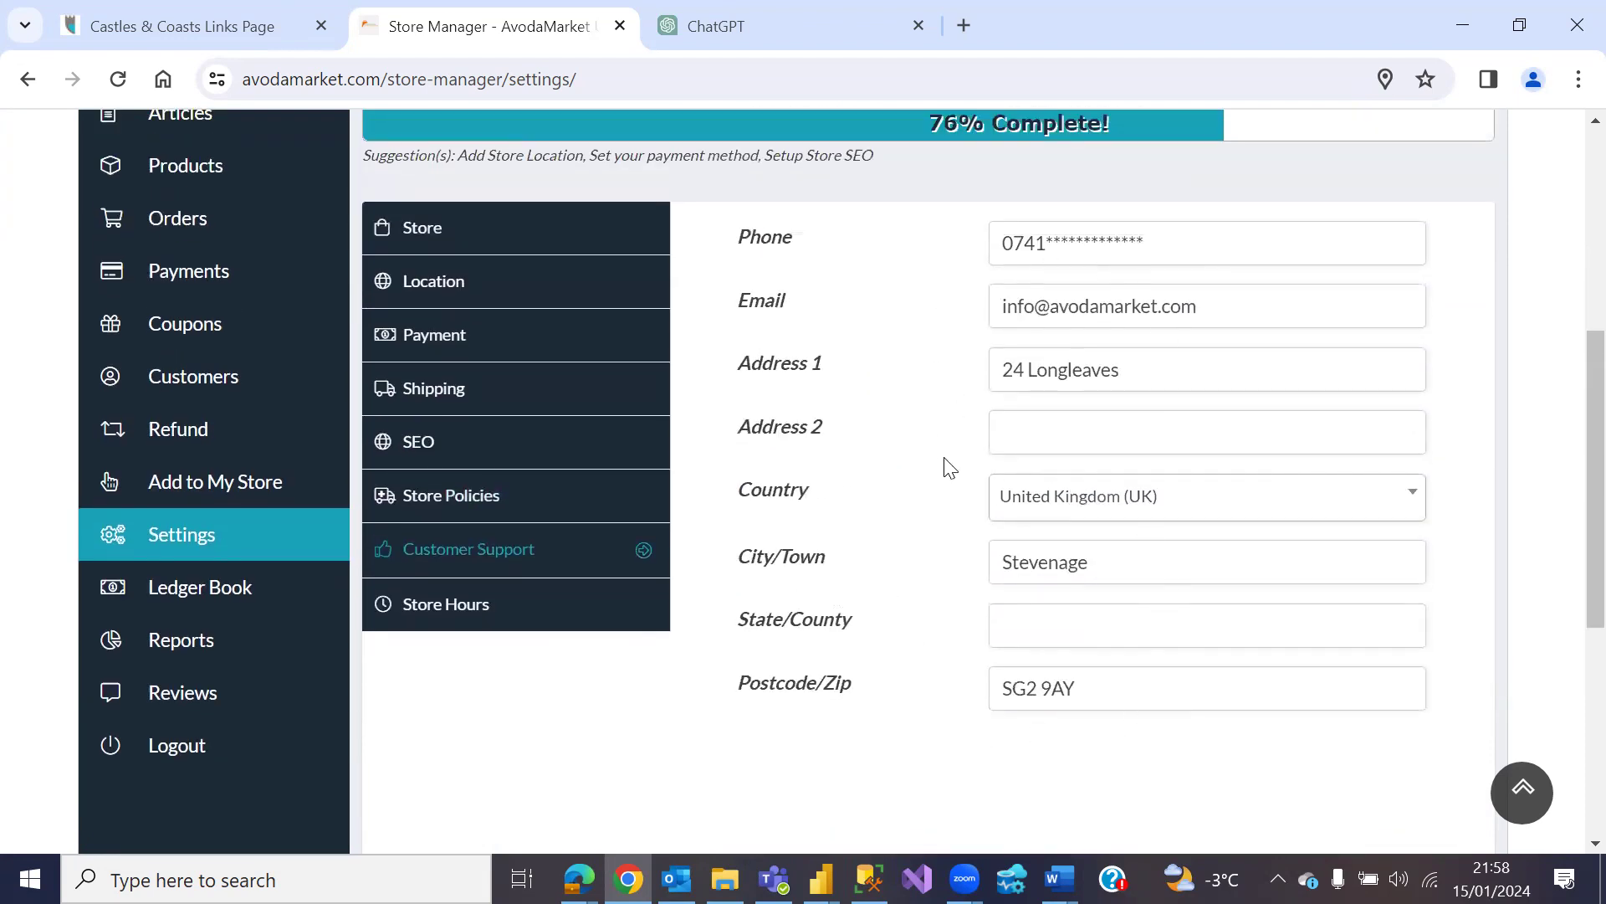
pyautogui.click(453, 609)
pyautogui.scroll(-3, 691, 615)
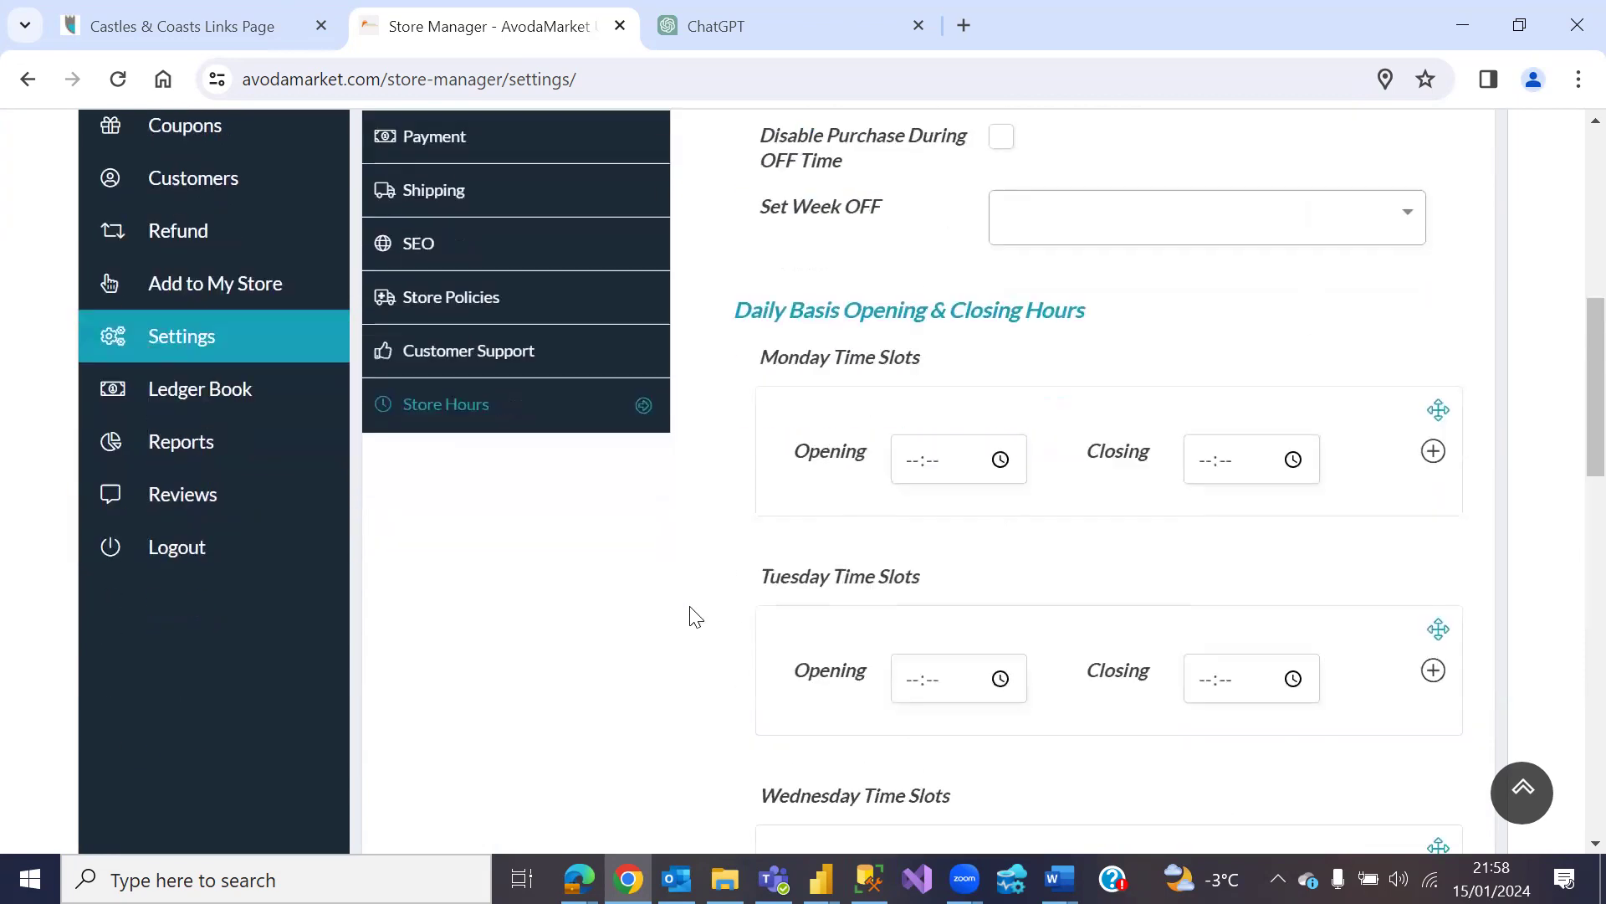
pyautogui.scroll(-3, 700, 620)
pyautogui.scroll(5, 701, 620)
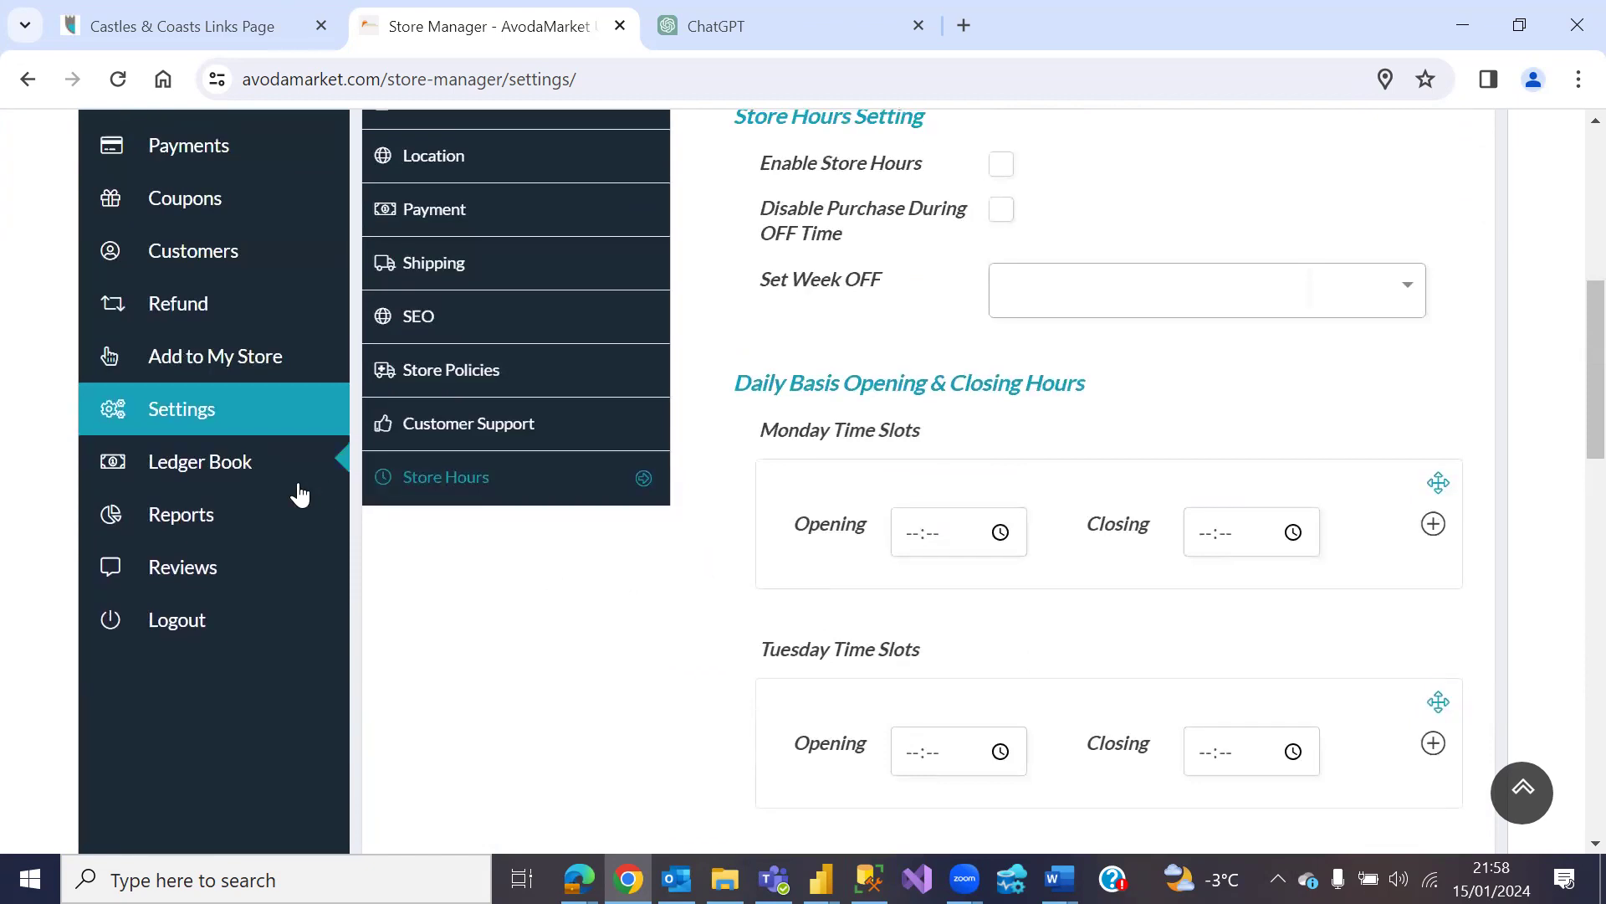
pyautogui.click(208, 461)
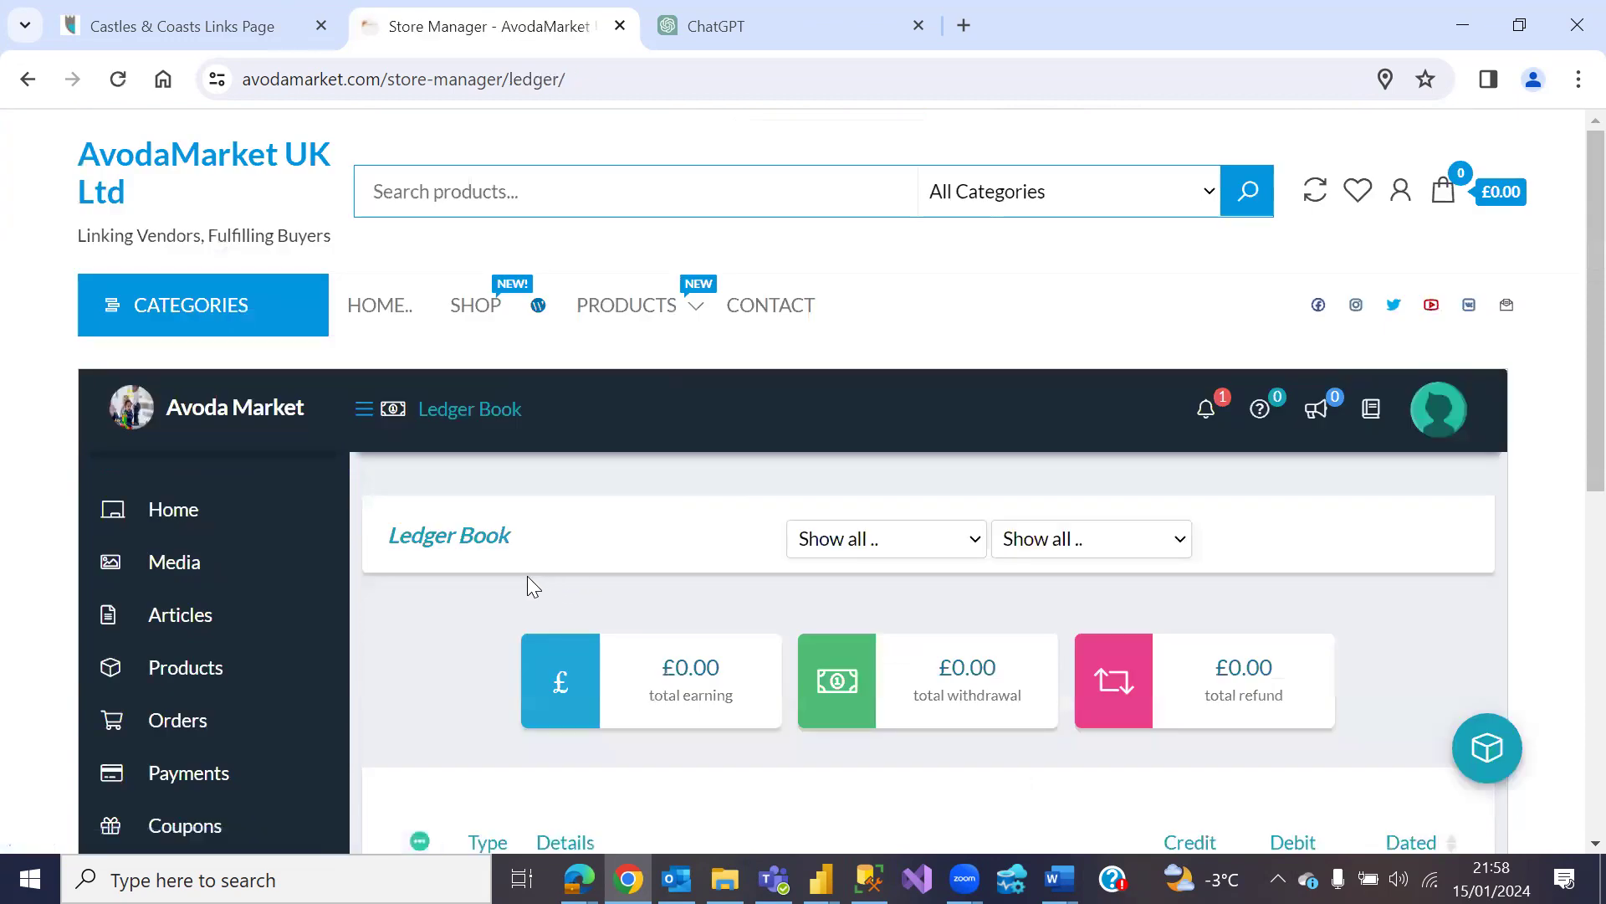
# Step: Look through the empty Ledger Book, the £0.00 Sales by date report, and the empty Reviews list
pyautogui.scroll(-5, 493, 594)
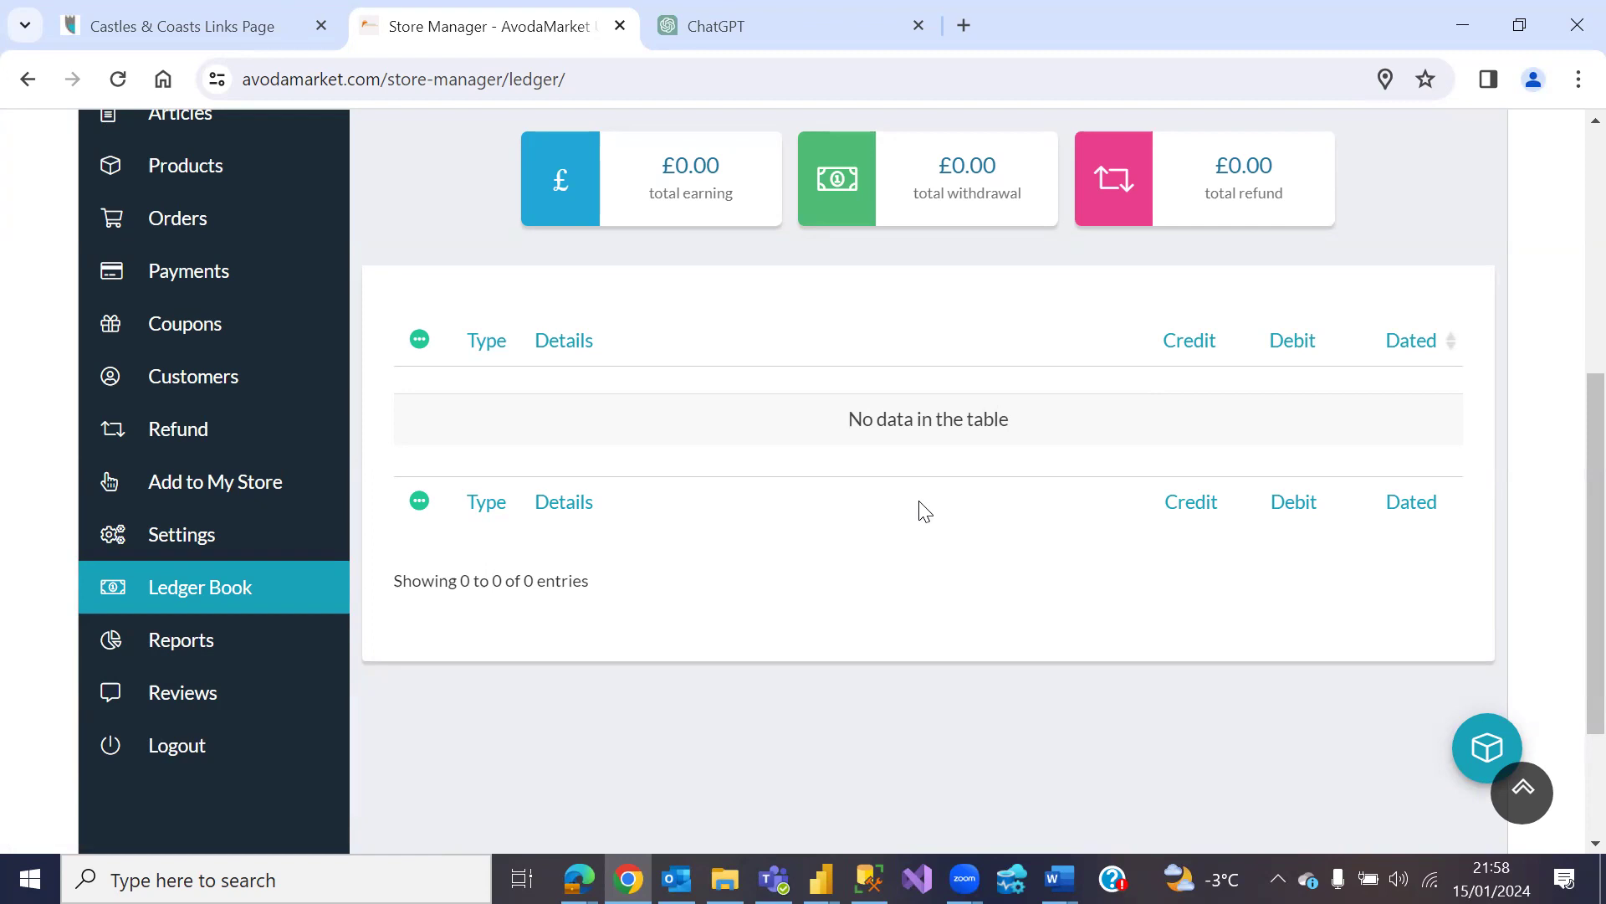
pyautogui.click(159, 644)
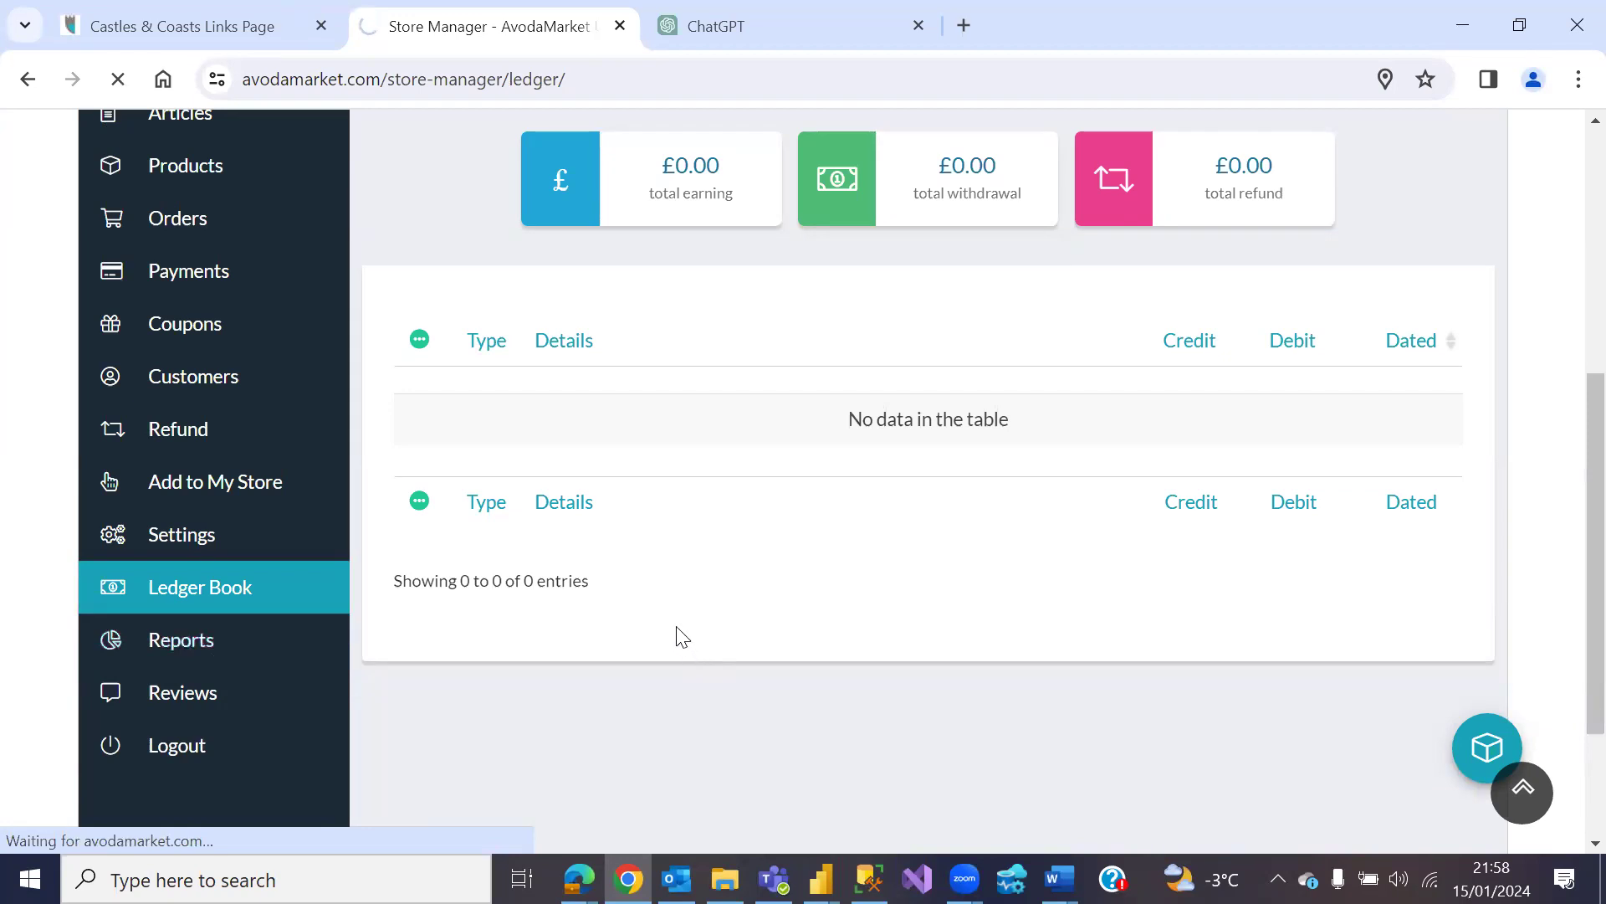
pyautogui.scroll(-4, 624, 606)
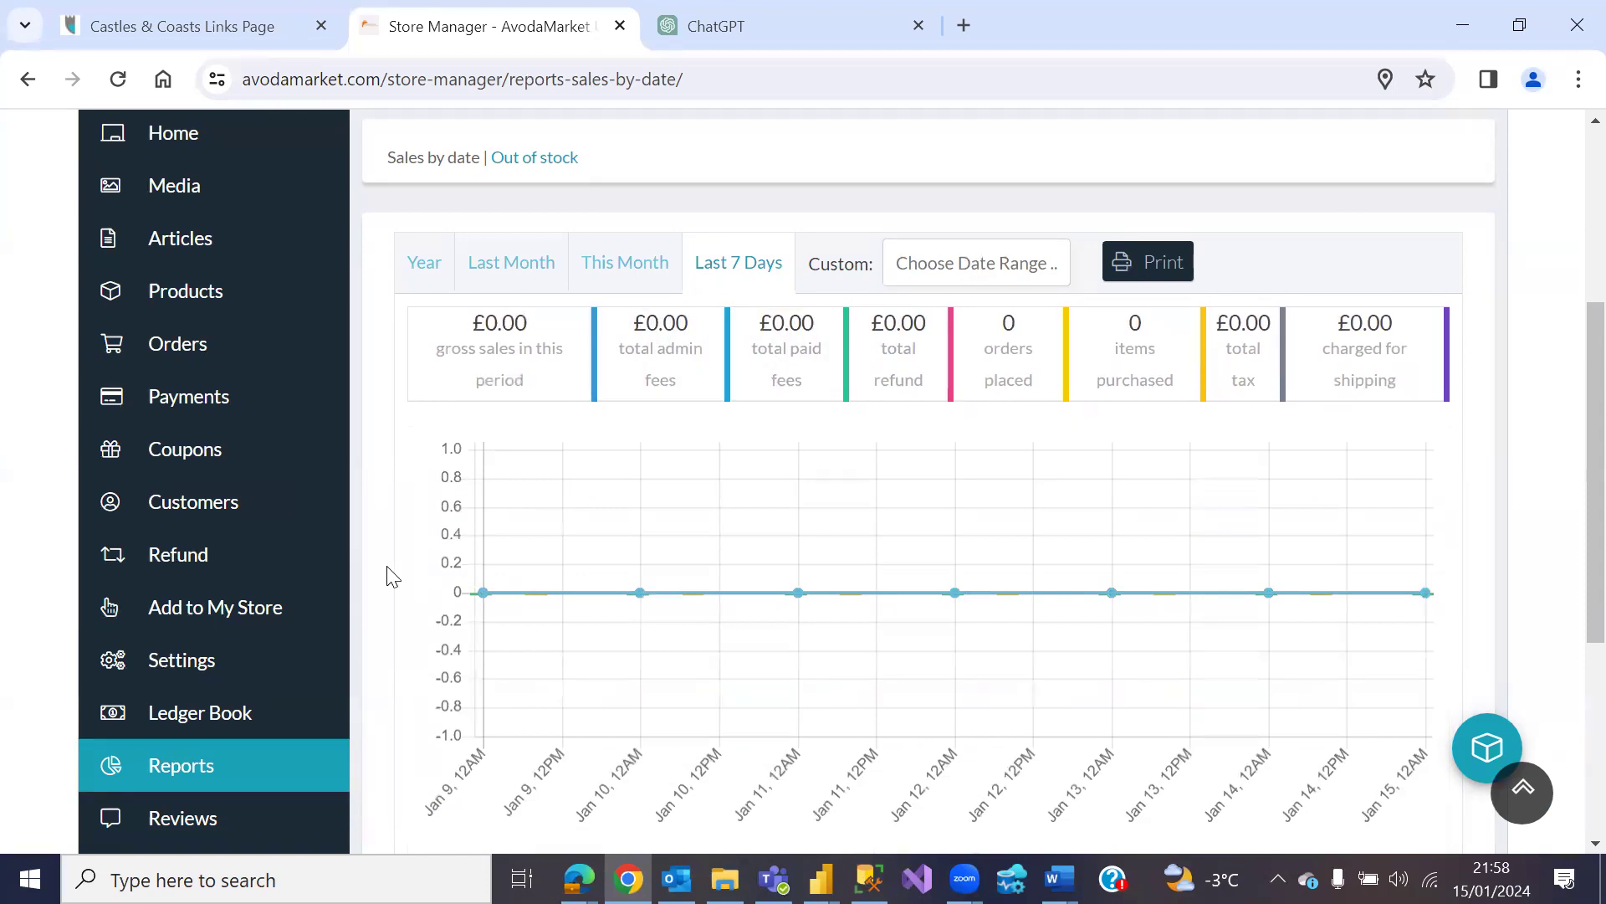
pyautogui.scroll(-3, 390, 576)
pyautogui.click(205, 573)
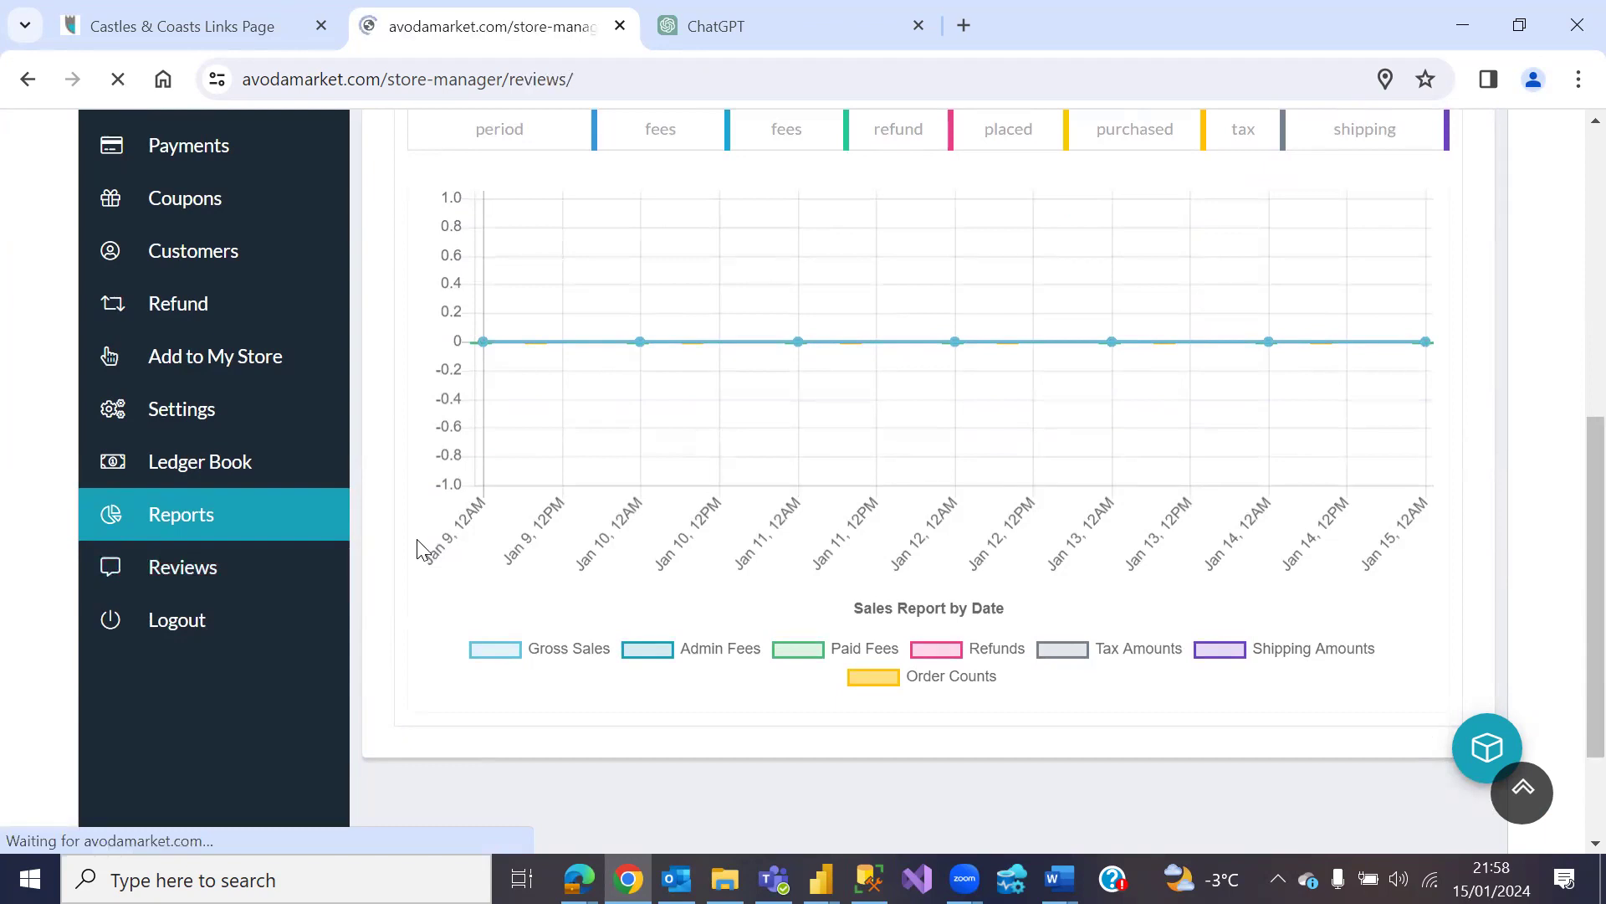
pyautogui.scroll(-5, 439, 548)
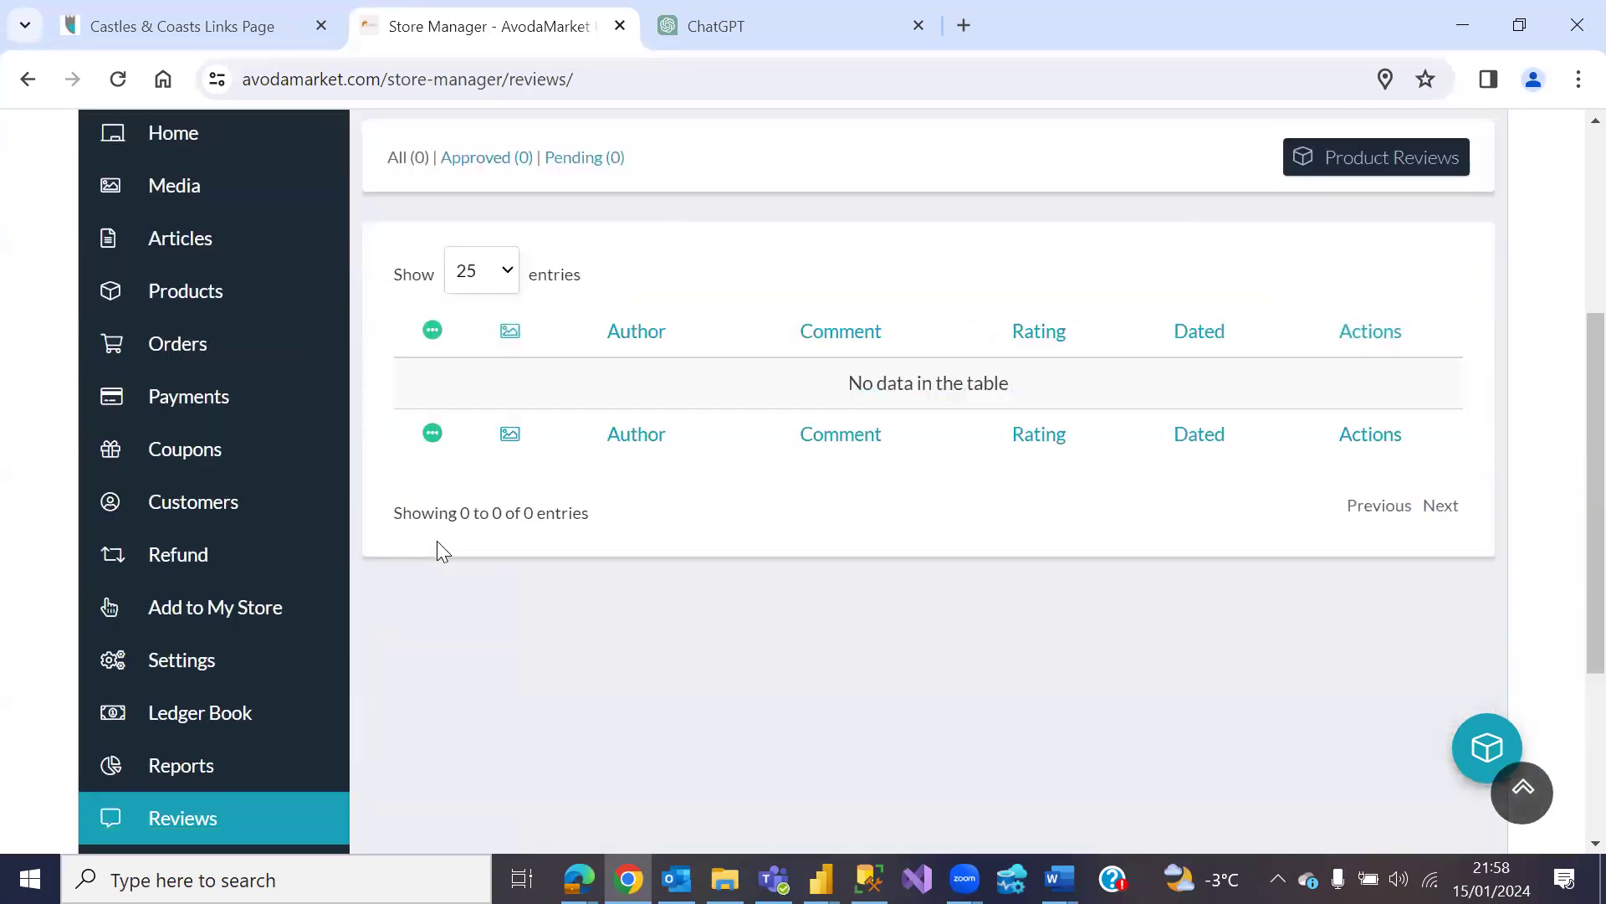
pyautogui.scroll(-3, 432, 552)
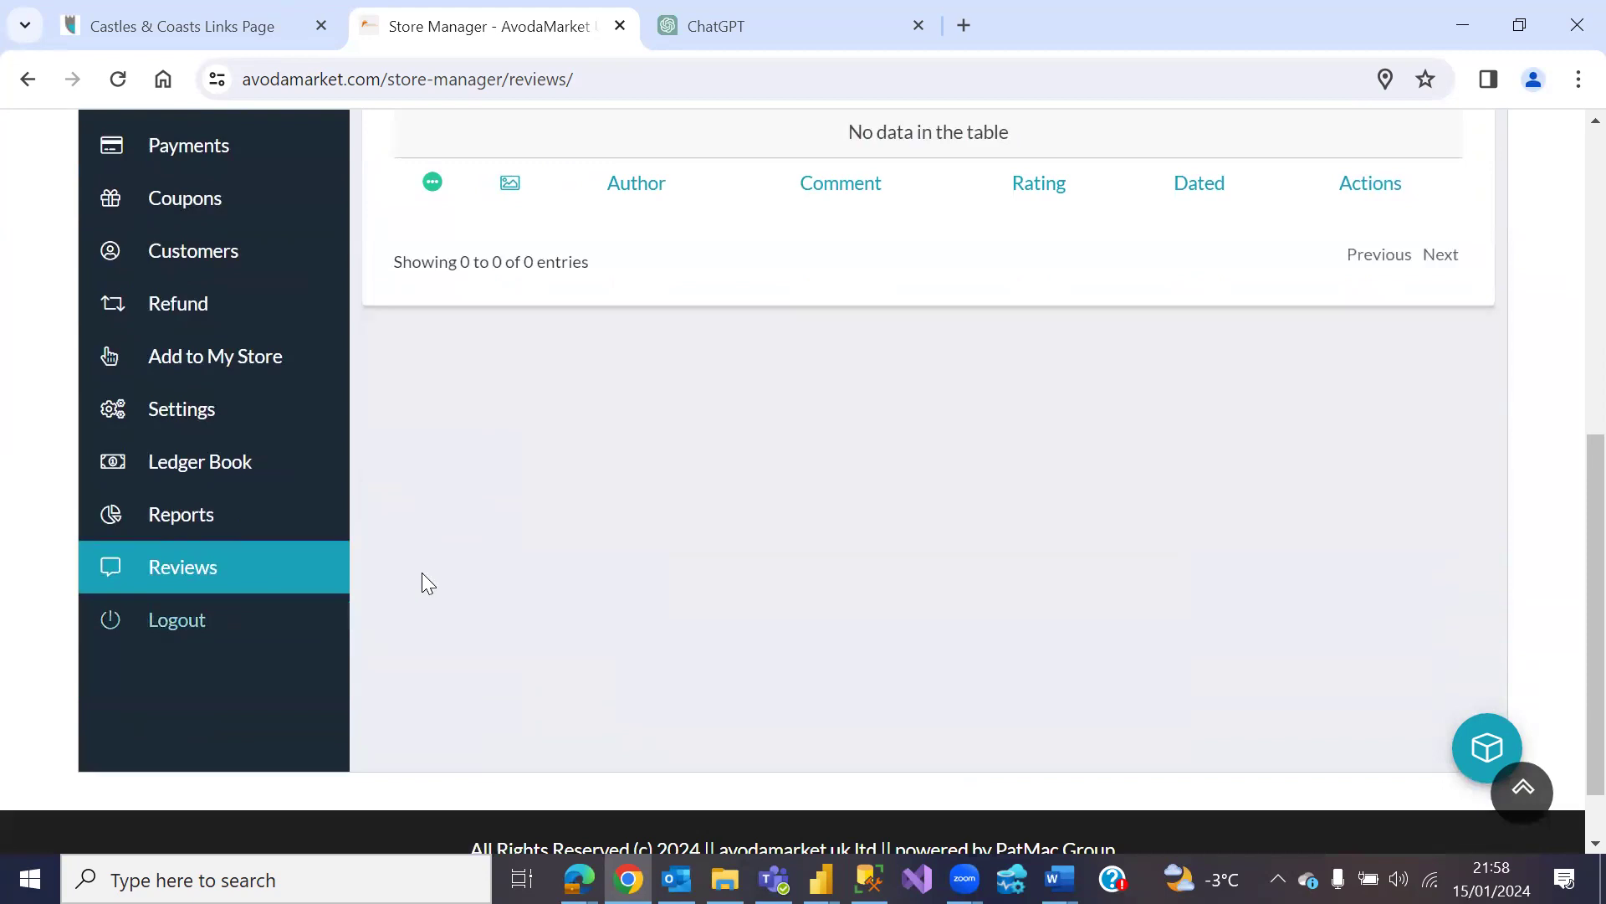
# Step: Log out of the vendor account and scroll the My account Login/Register page
pyautogui.click(216, 628)
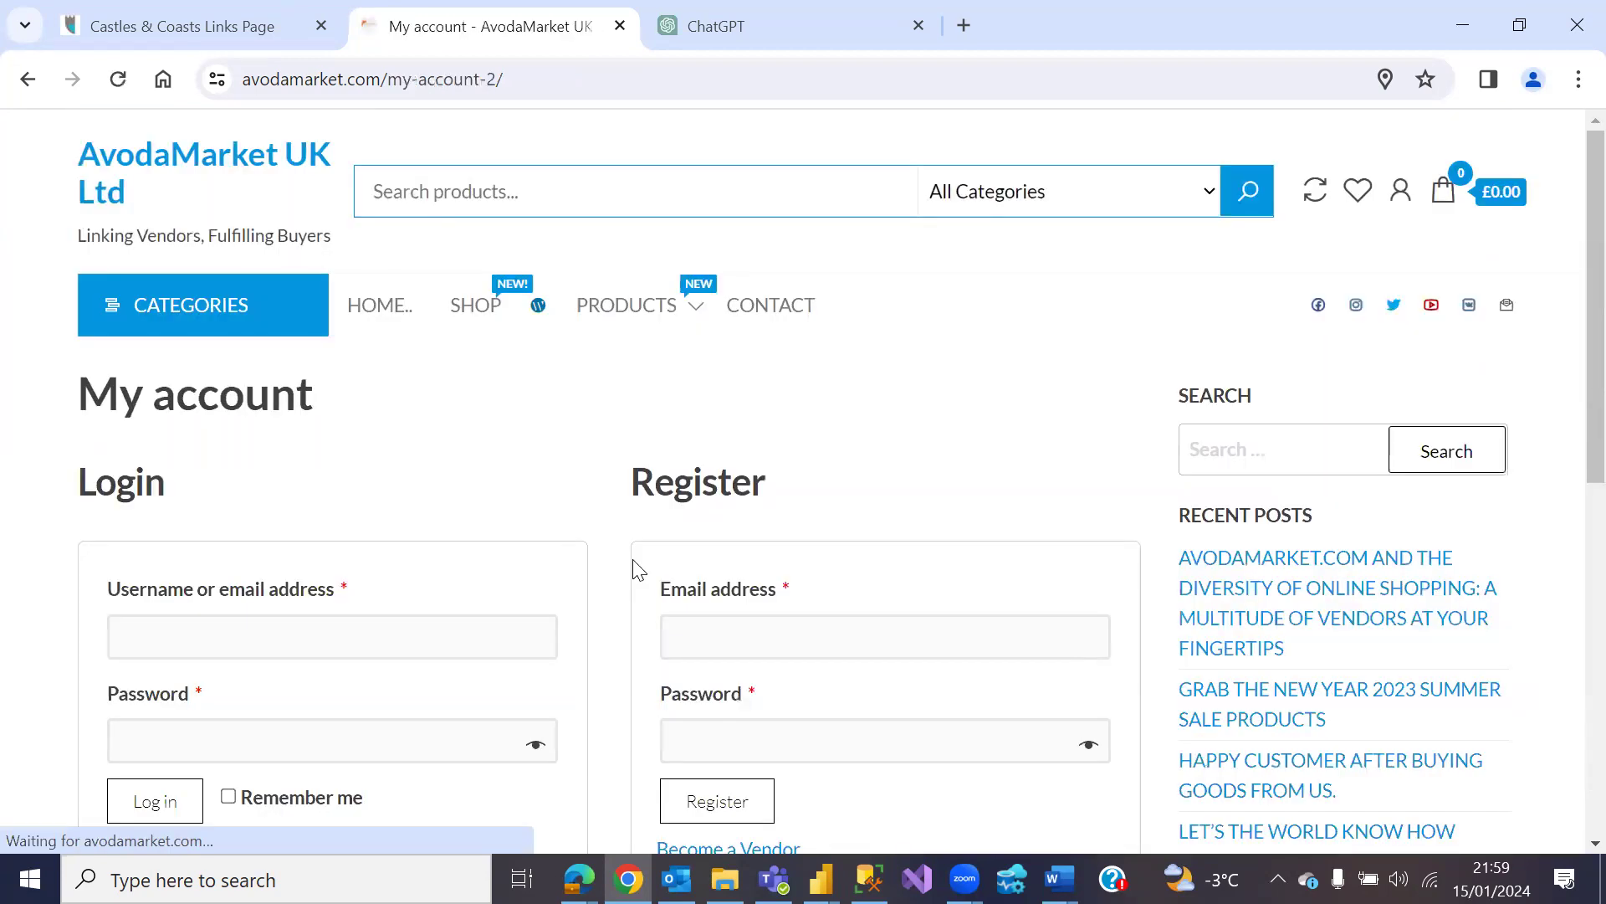
pyautogui.scroll(-3, 623, 533)
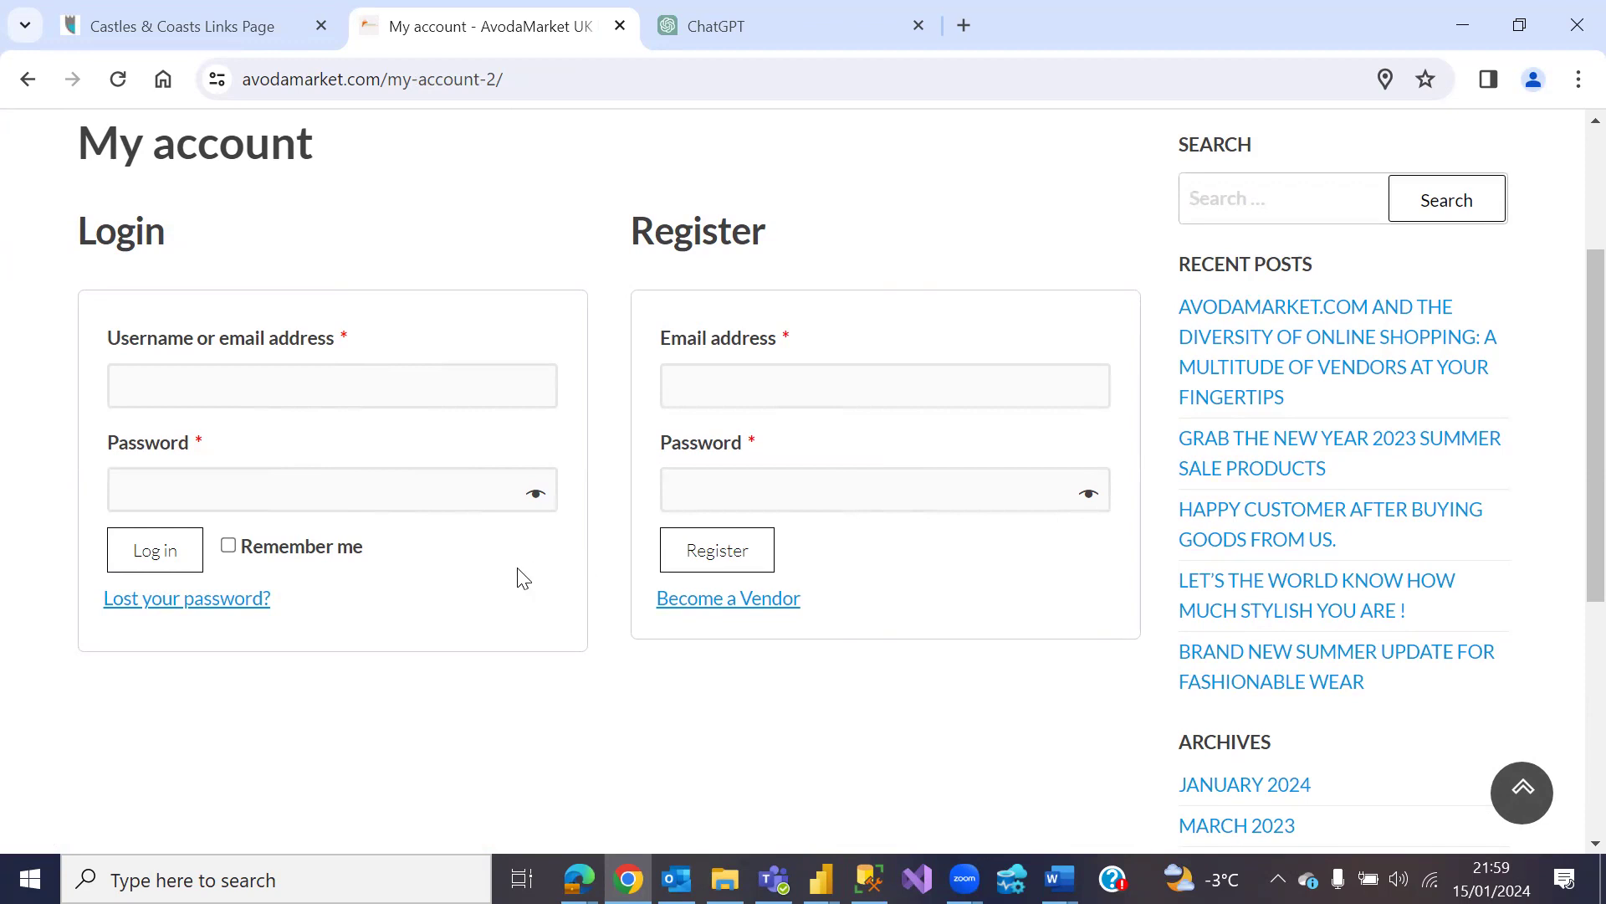
pyautogui.scroll(3, 567, 542)
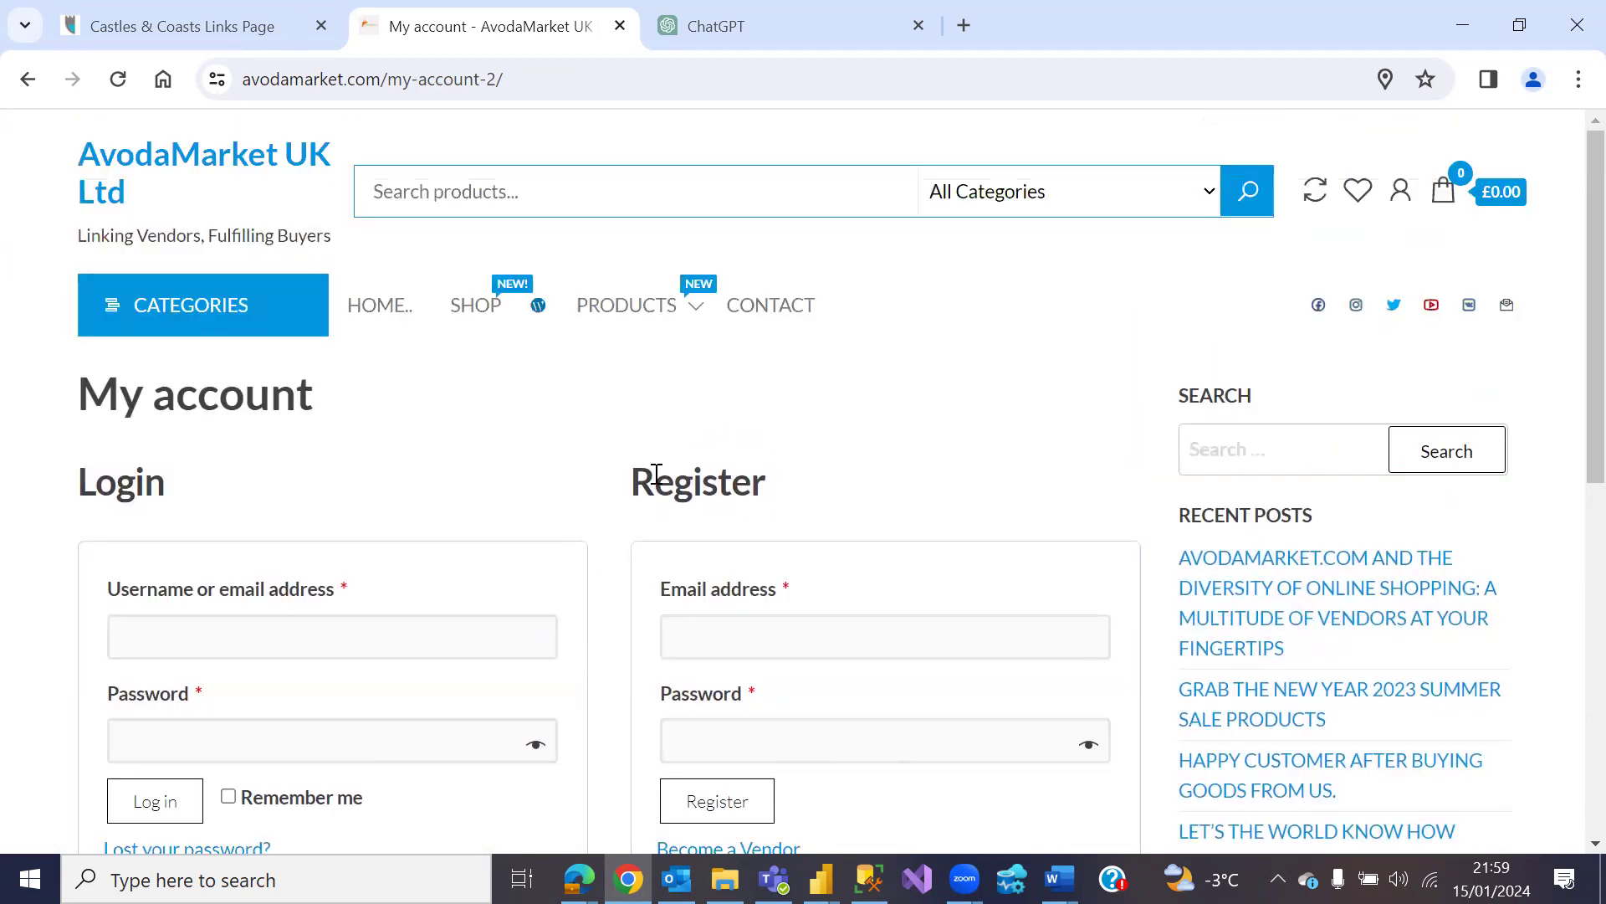